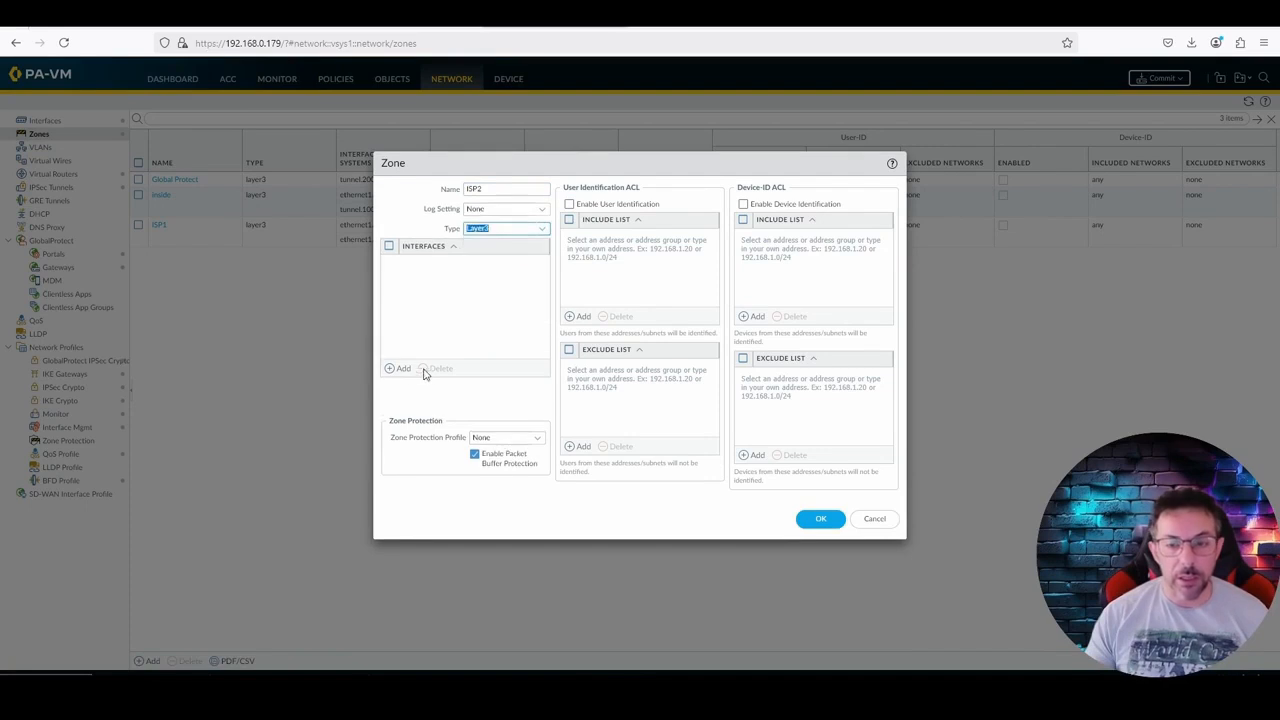
Step: Assign interface ethernet1/3 to the Layer3 zone ISP2 and save the zone
click(424, 313)
click(491, 313)
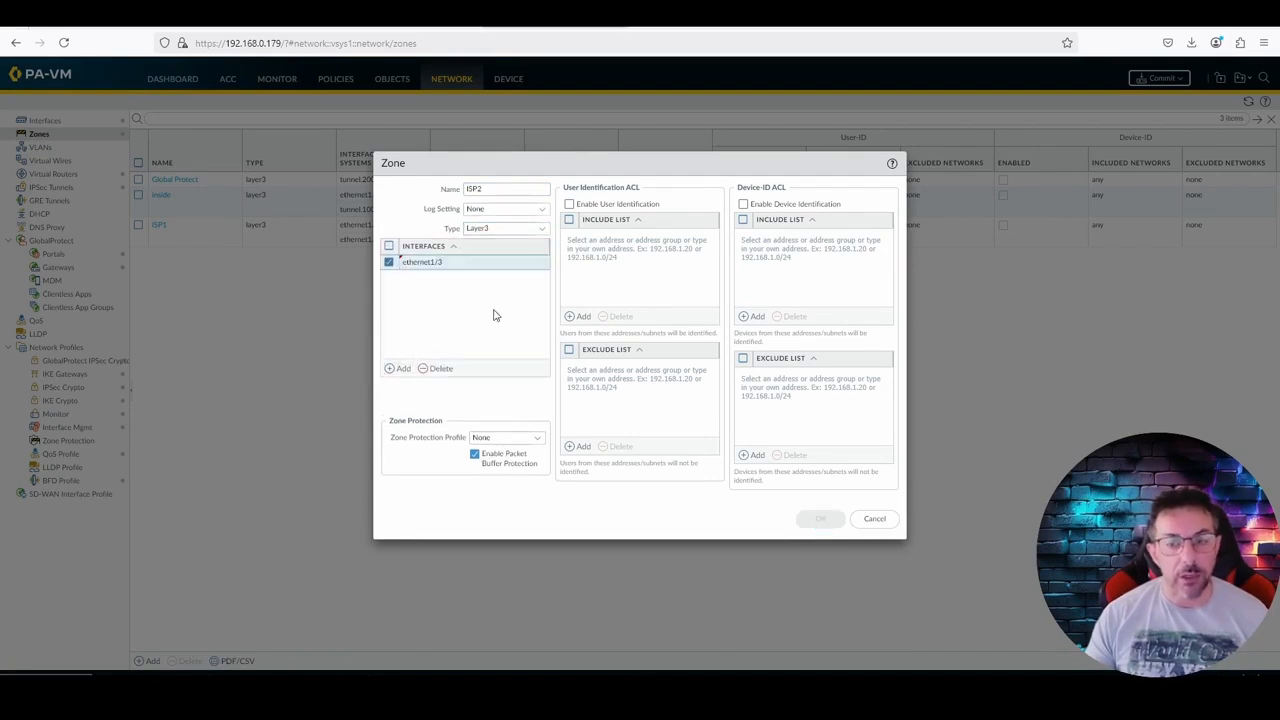
click(821, 521)
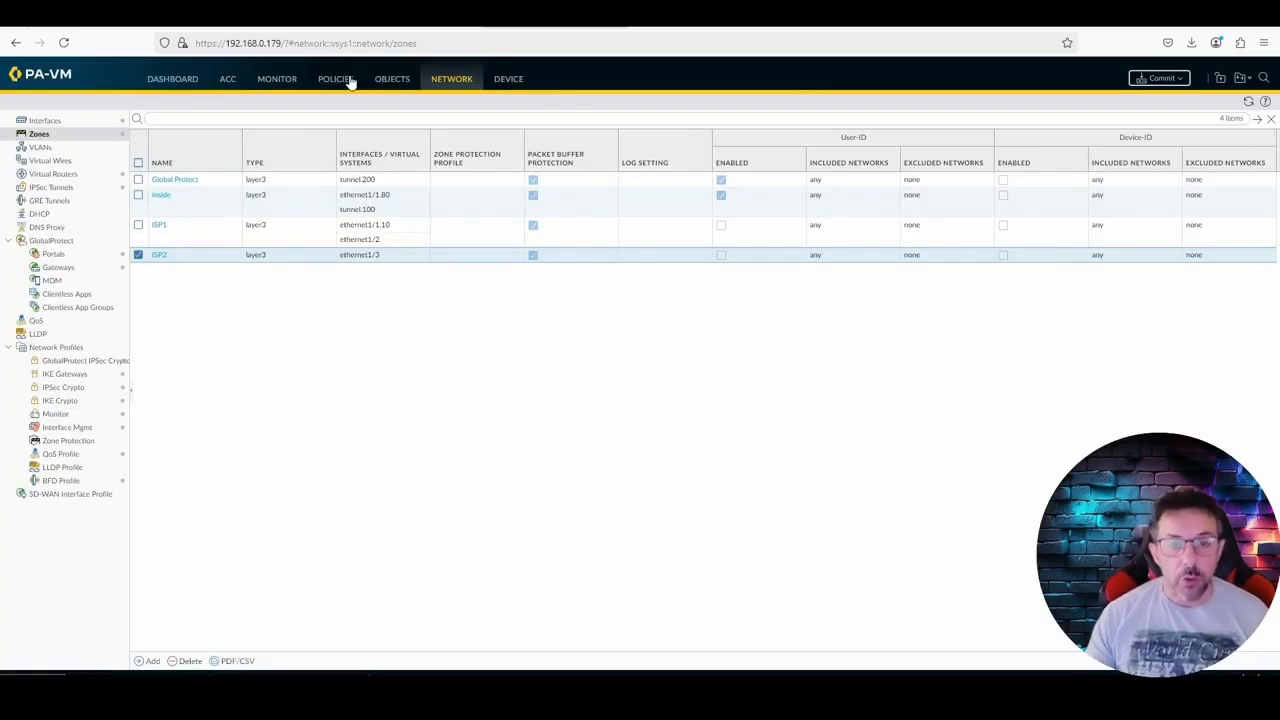
Step: Create a security policy rule named ISP2 with inside as its source zone
click(336, 79)
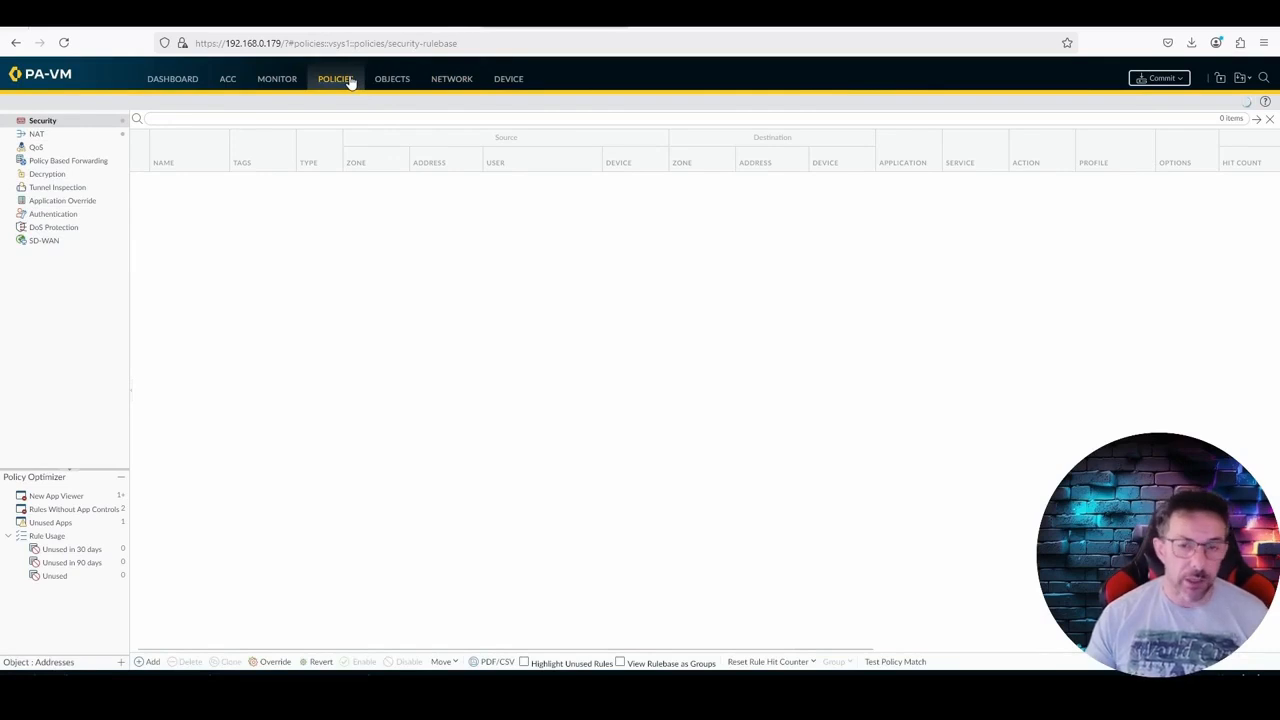
click(150, 663)
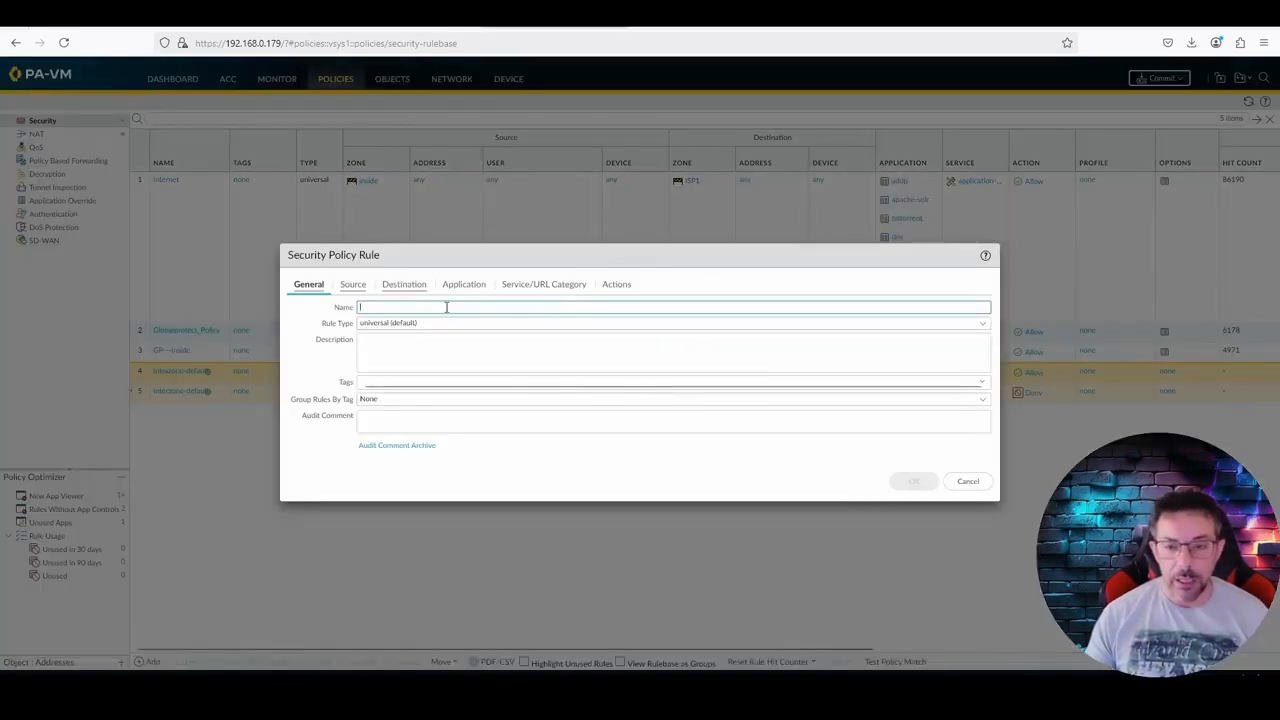
text(ISP2)
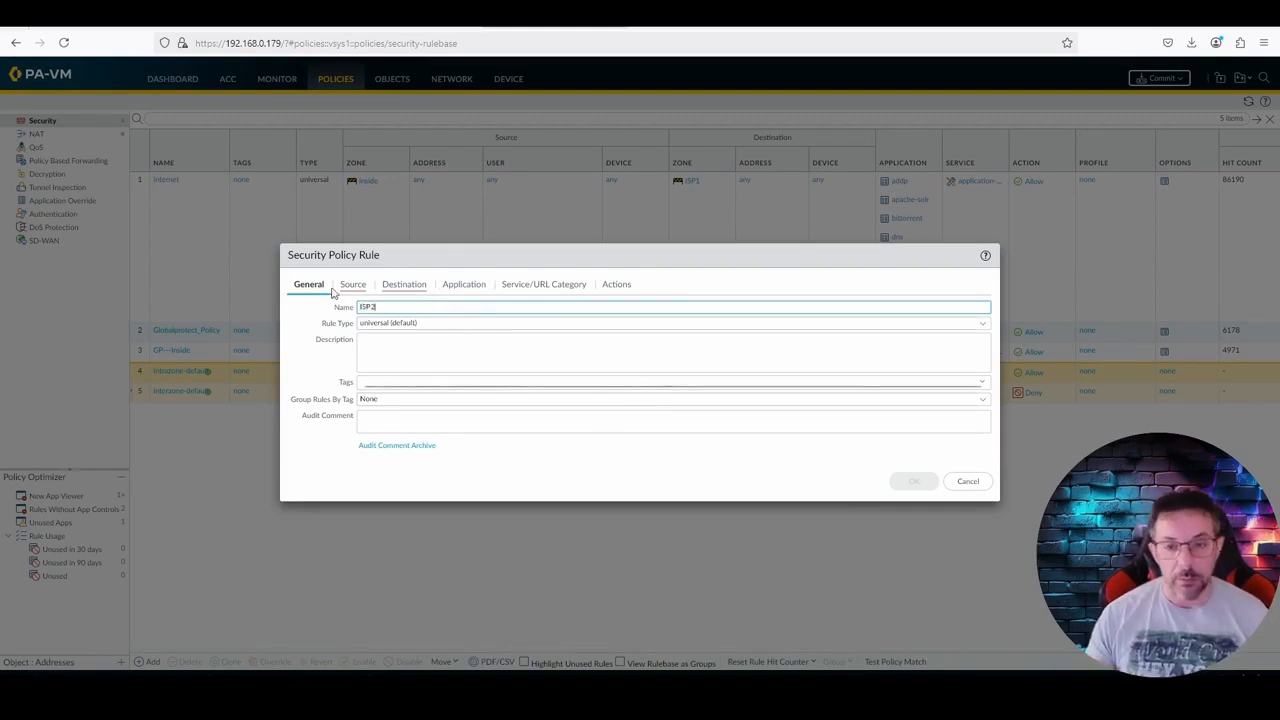
click(350, 286)
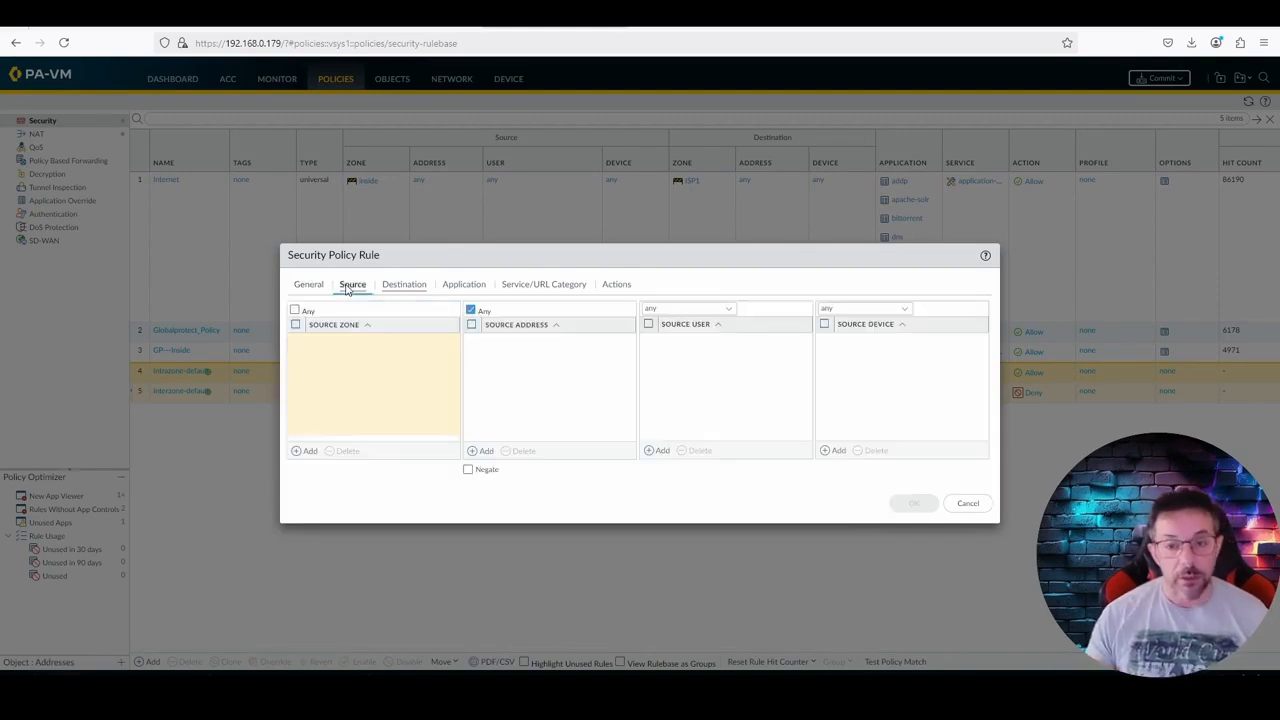
click(309, 451)
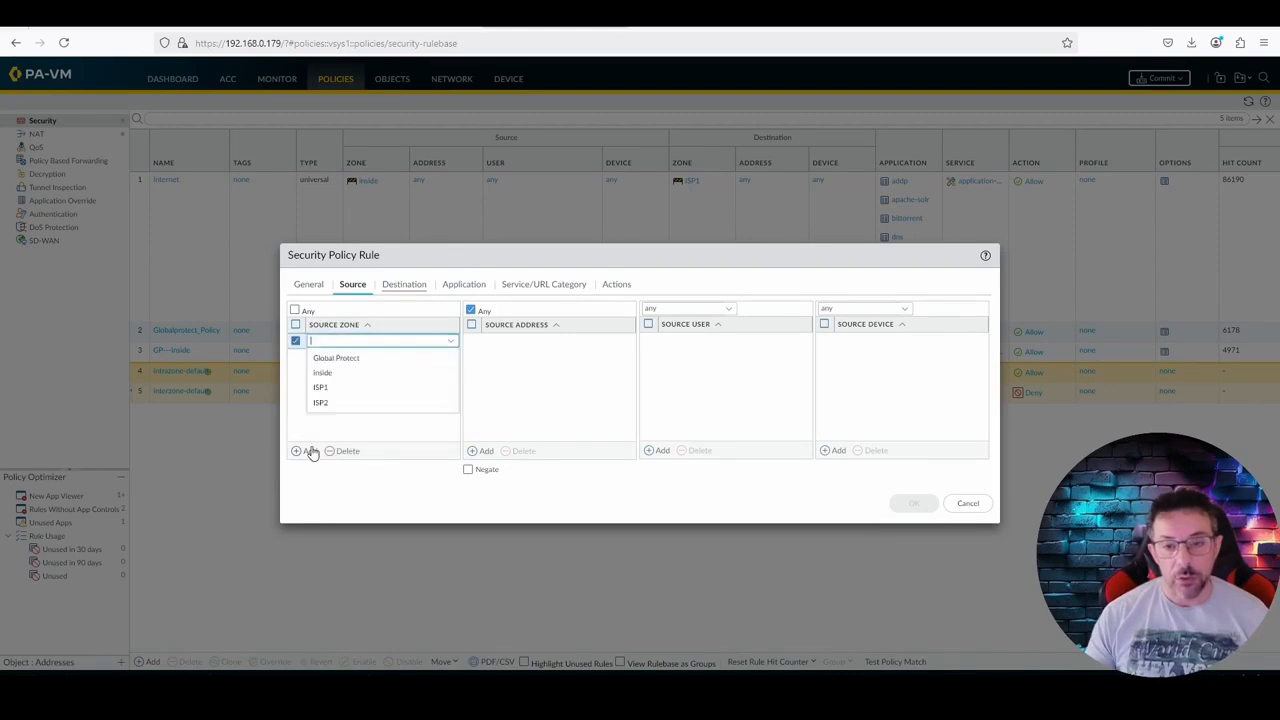
click(323, 372)
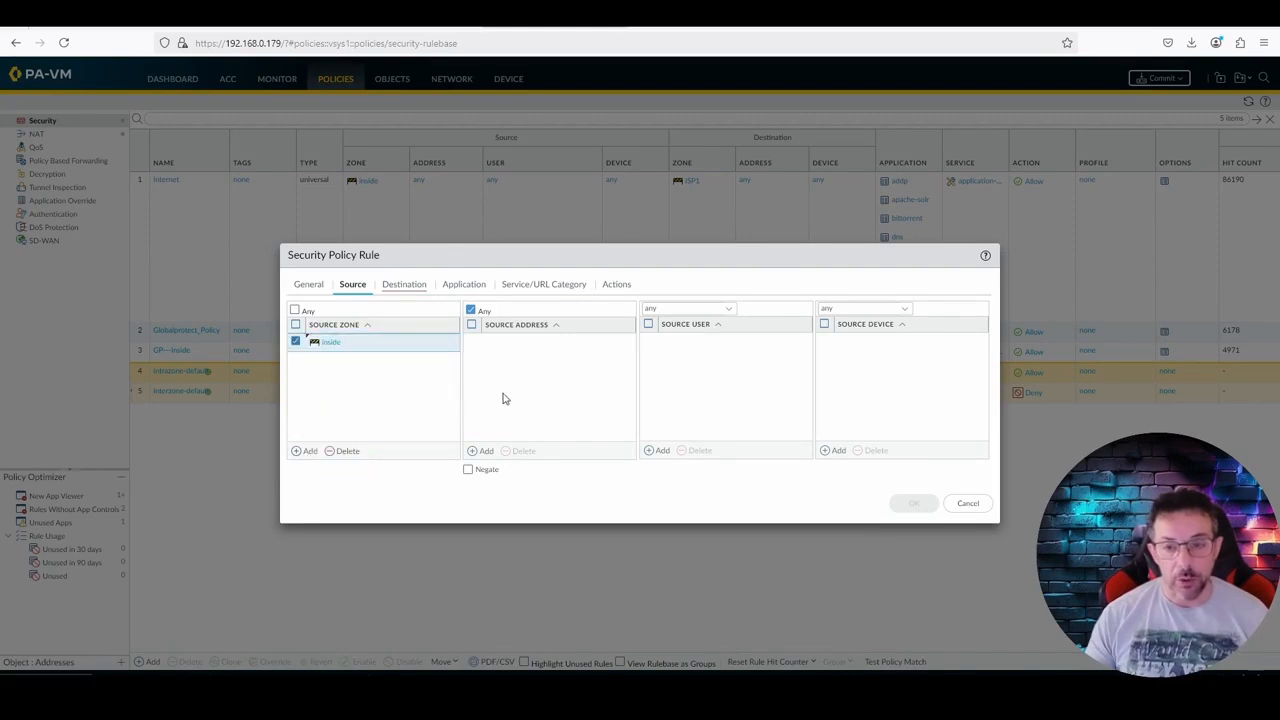
Step: Set the rule's destination zone to ISP2, keep any application and the application-default service, and save the rule
click(421, 291)
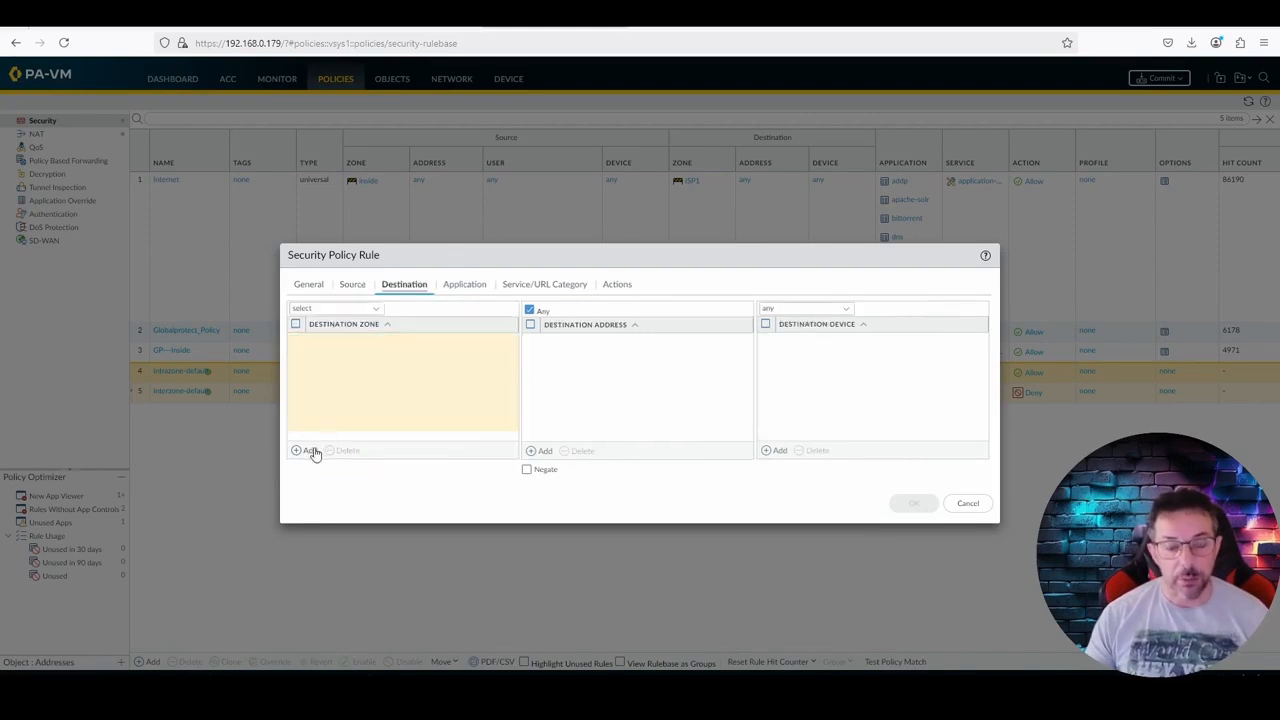
click(312, 451)
click(366, 404)
click(472, 287)
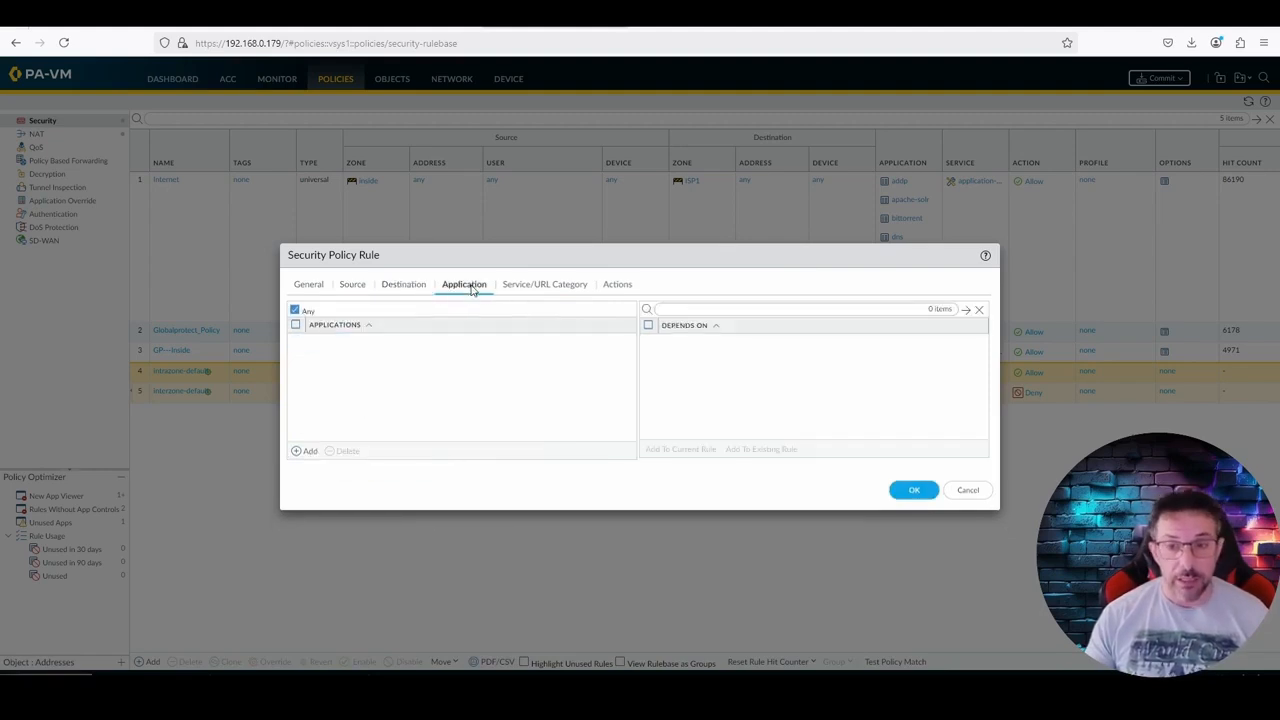
click(536, 289)
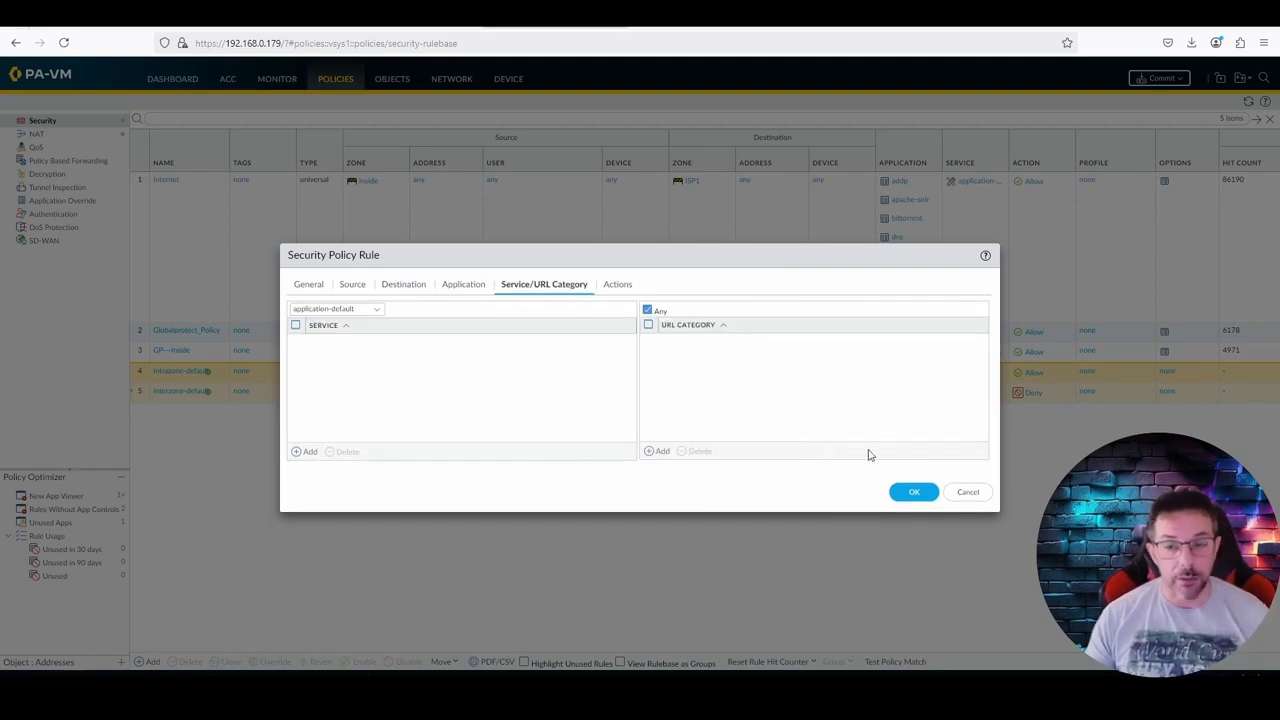
click(474, 288)
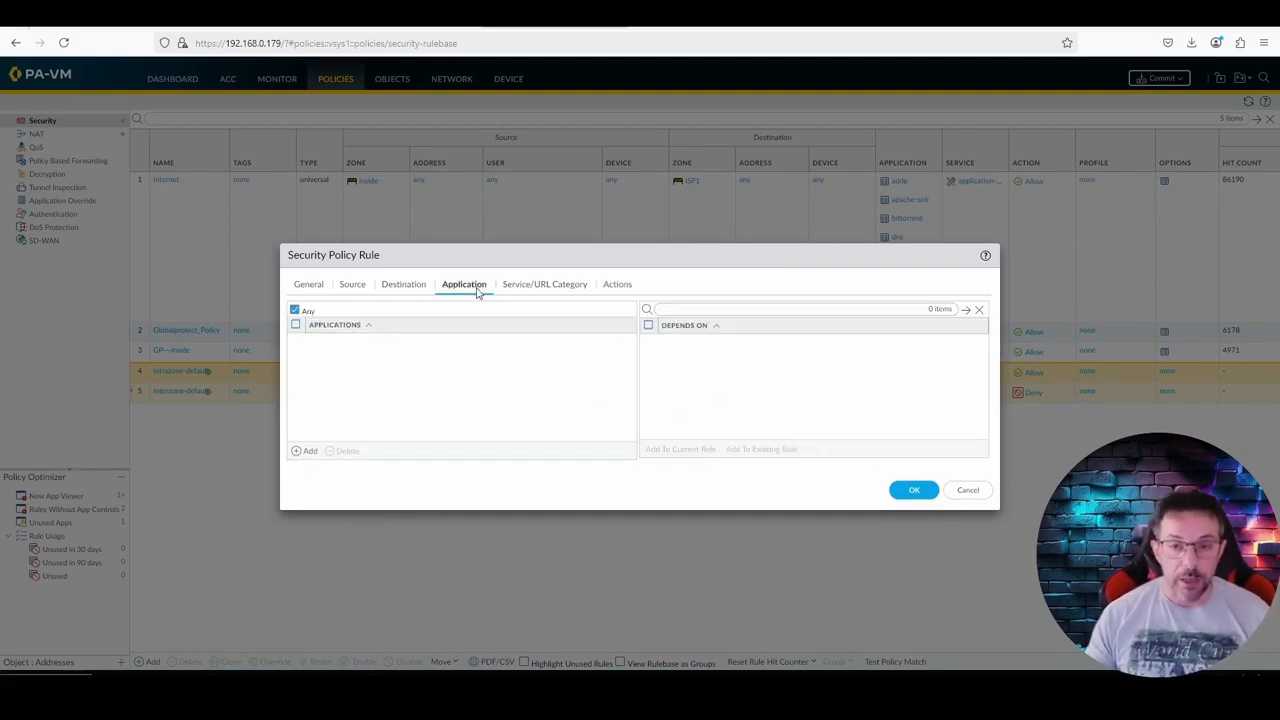
click(528, 290)
click(909, 491)
Step: Move the ISP2 security rule up two places so it sits directly below the Internet rule
click(177, 374)
click(441, 661)
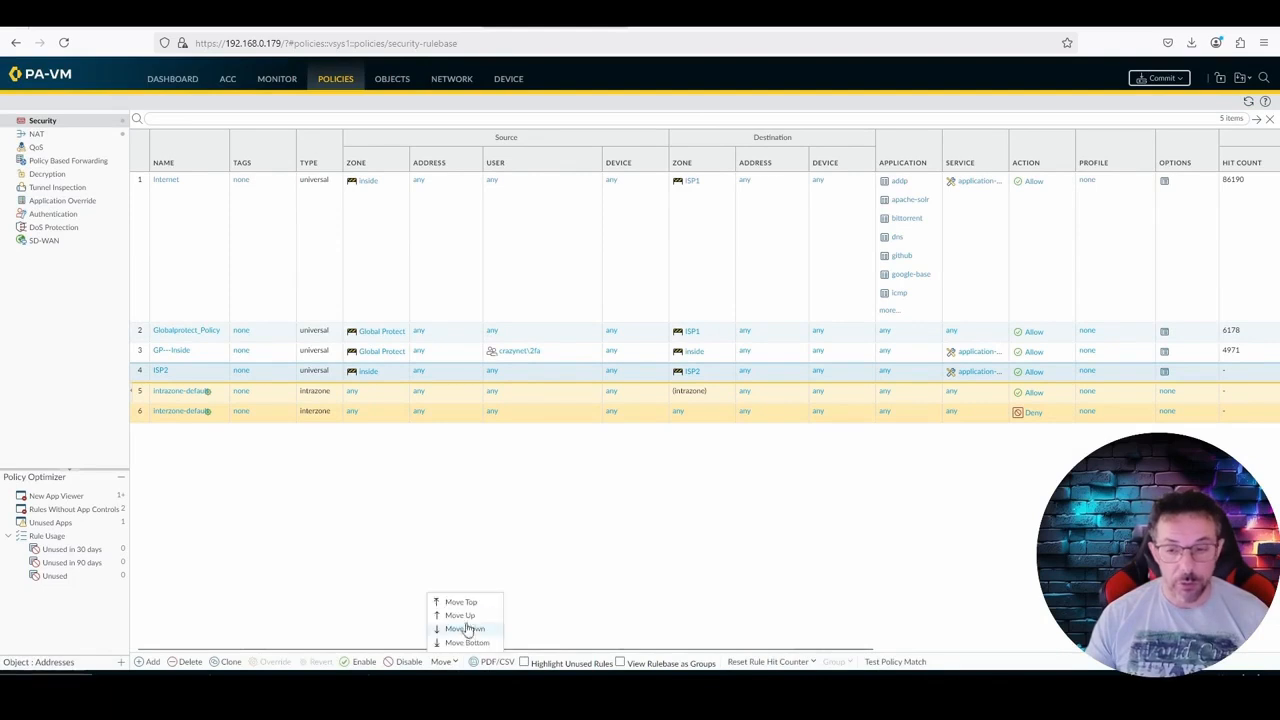
click(465, 624)
click(441, 661)
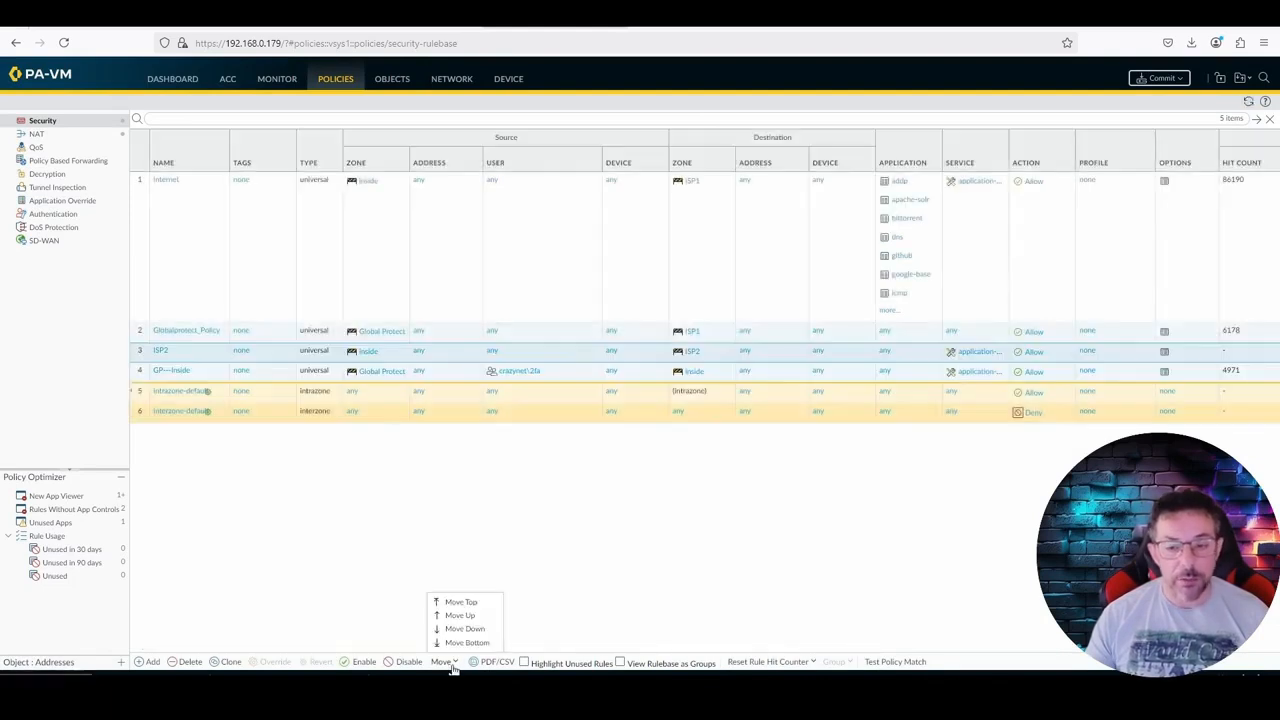
click(462, 616)
Step: Rename the Internet security rule as ISP1
click(175, 187)
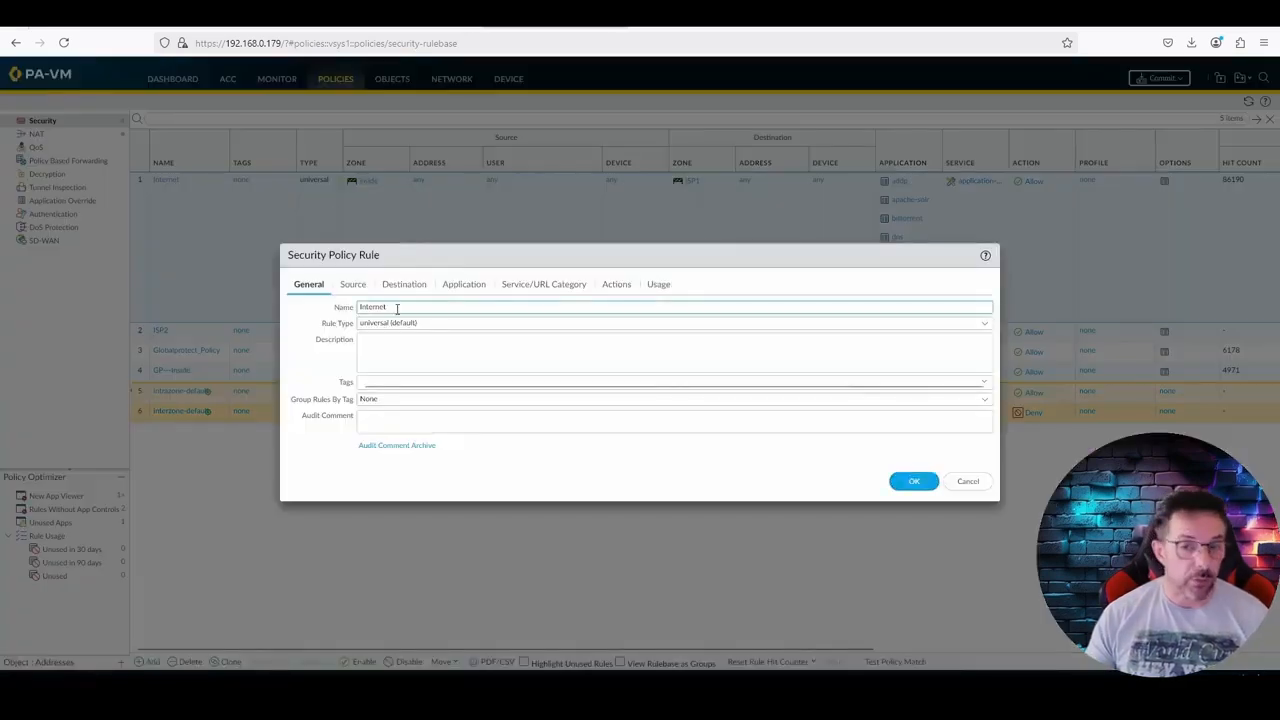
text(ISP1)
click(918, 483)
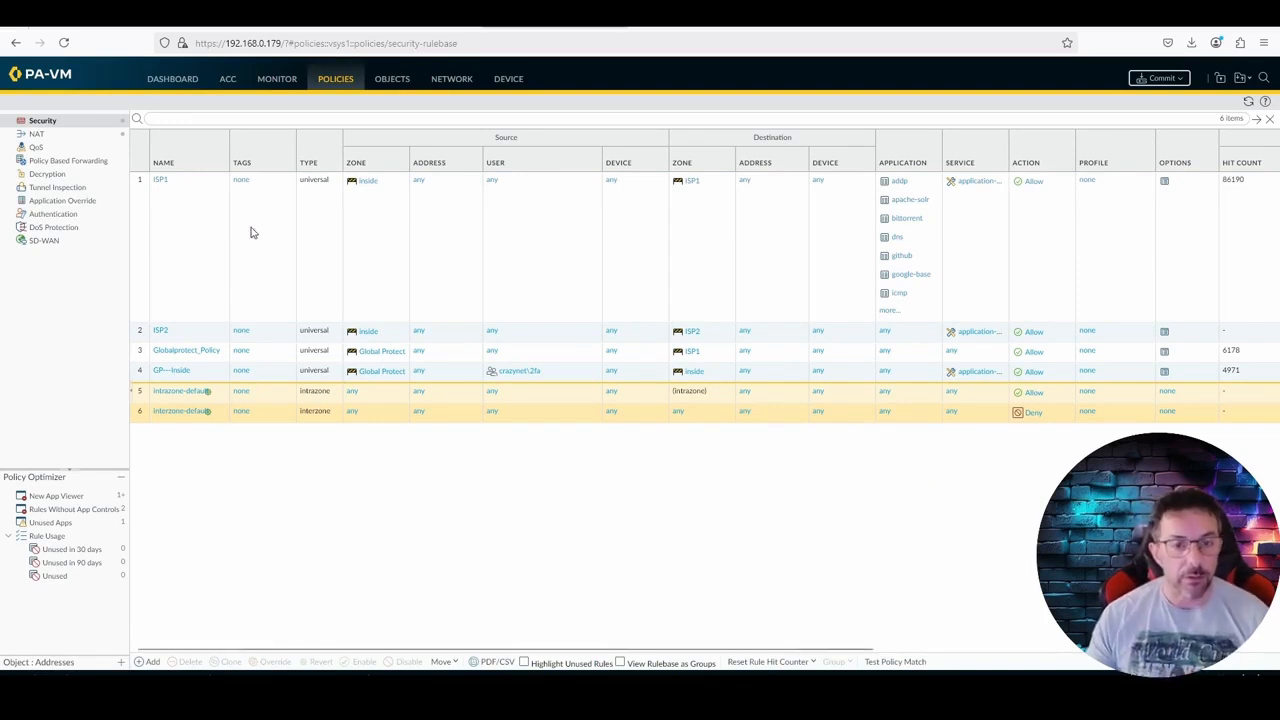
Step: Rename the existing NAT policy rule as Nat-ISP1
click(33, 136)
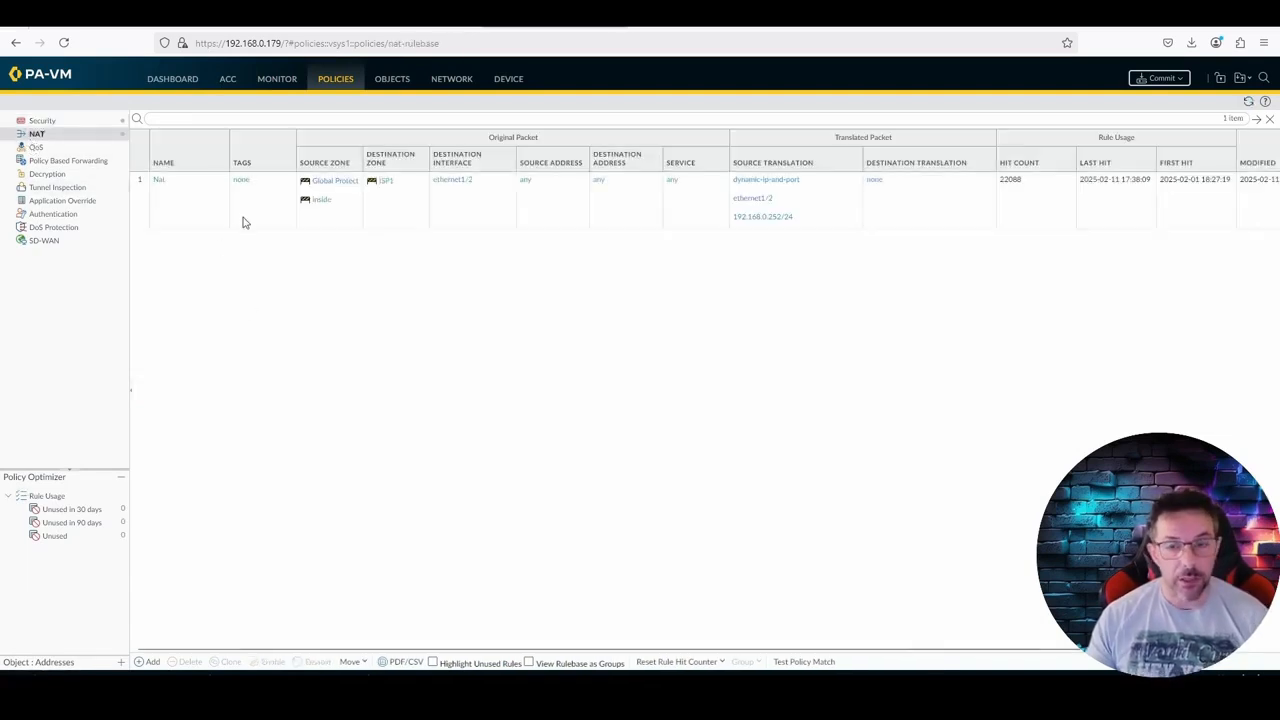
click(166, 183)
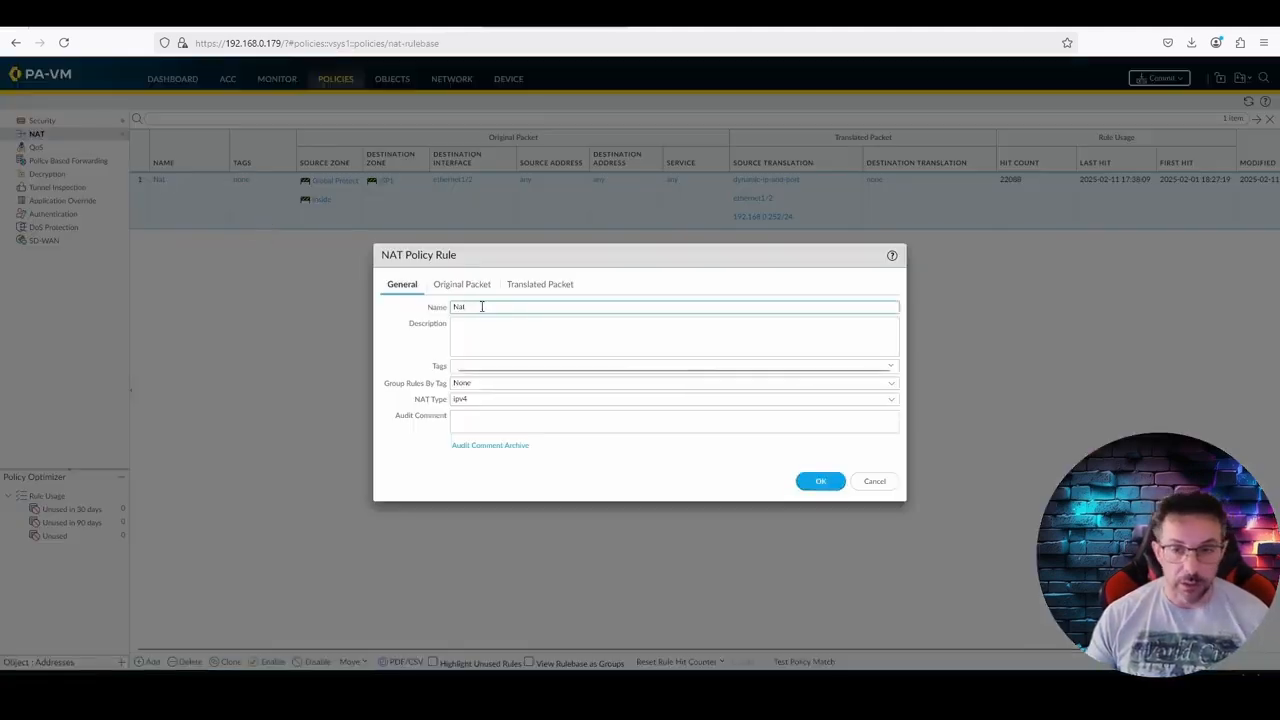
text(-ISP1)
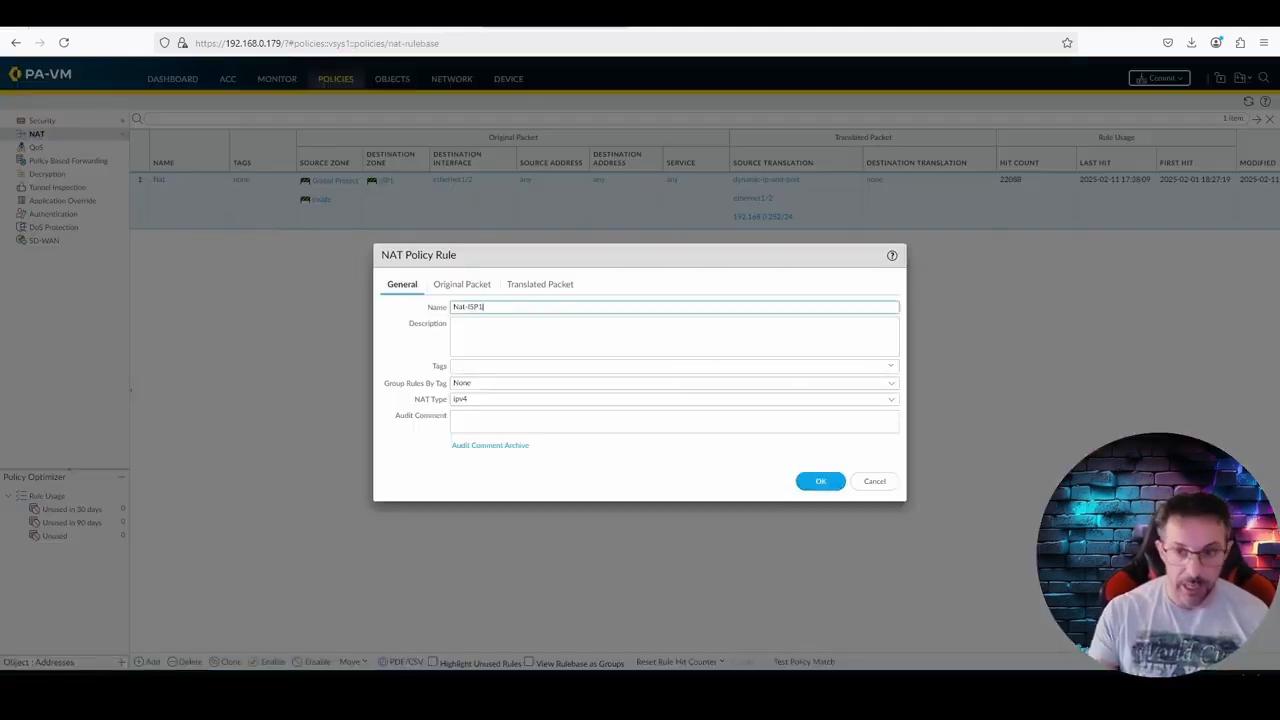
key(Return)
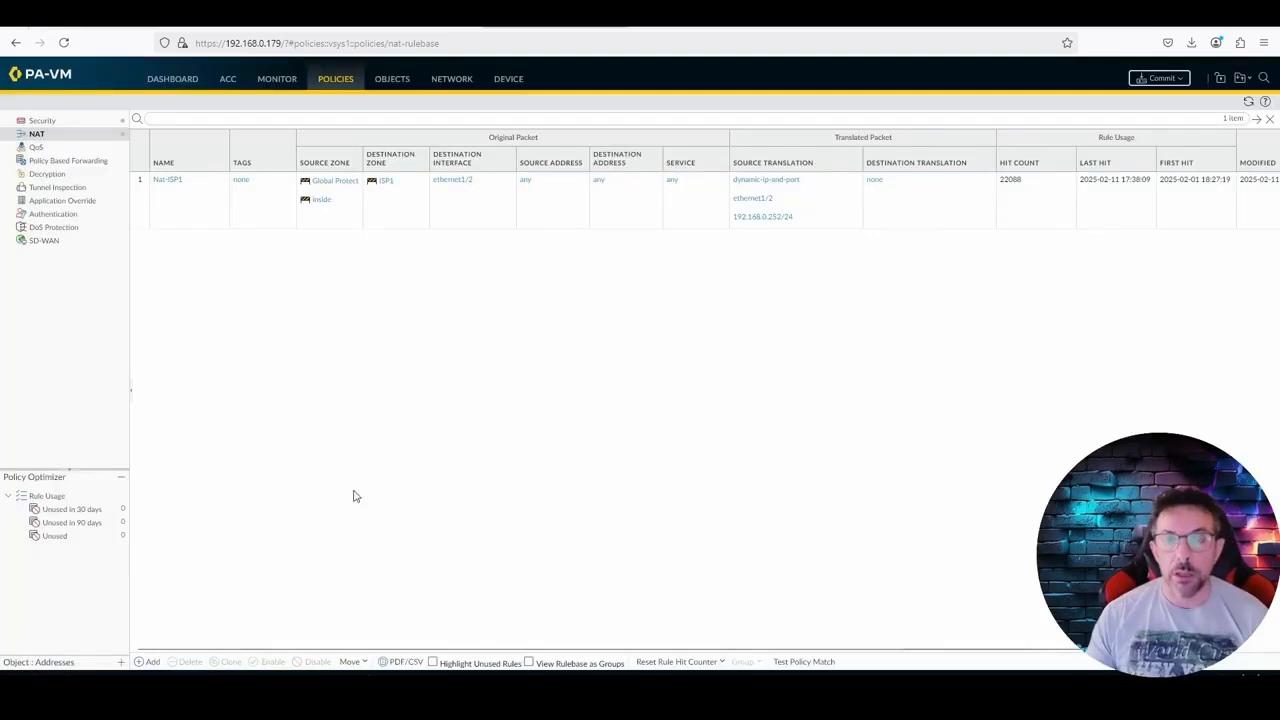
Step: Create a NAT policy rule named Nat-ISP2 with inside as the original packet's source zone
click(152, 663)
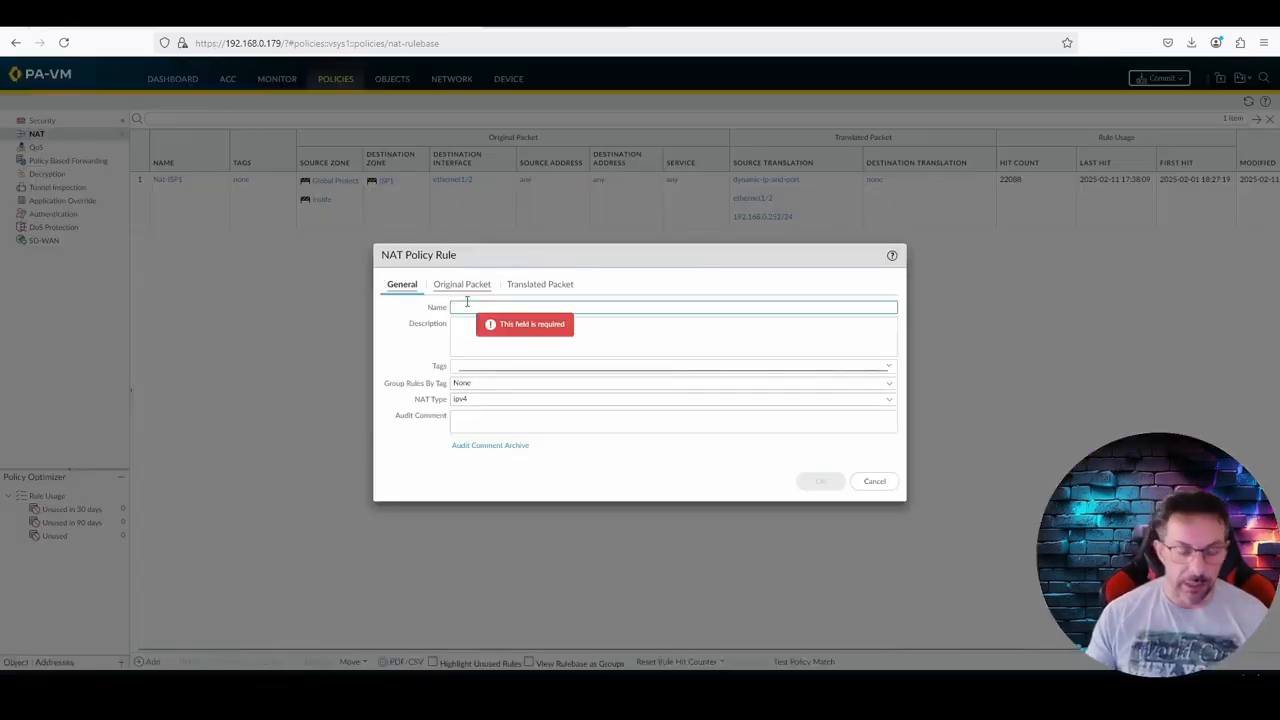
text(Nat-IS)
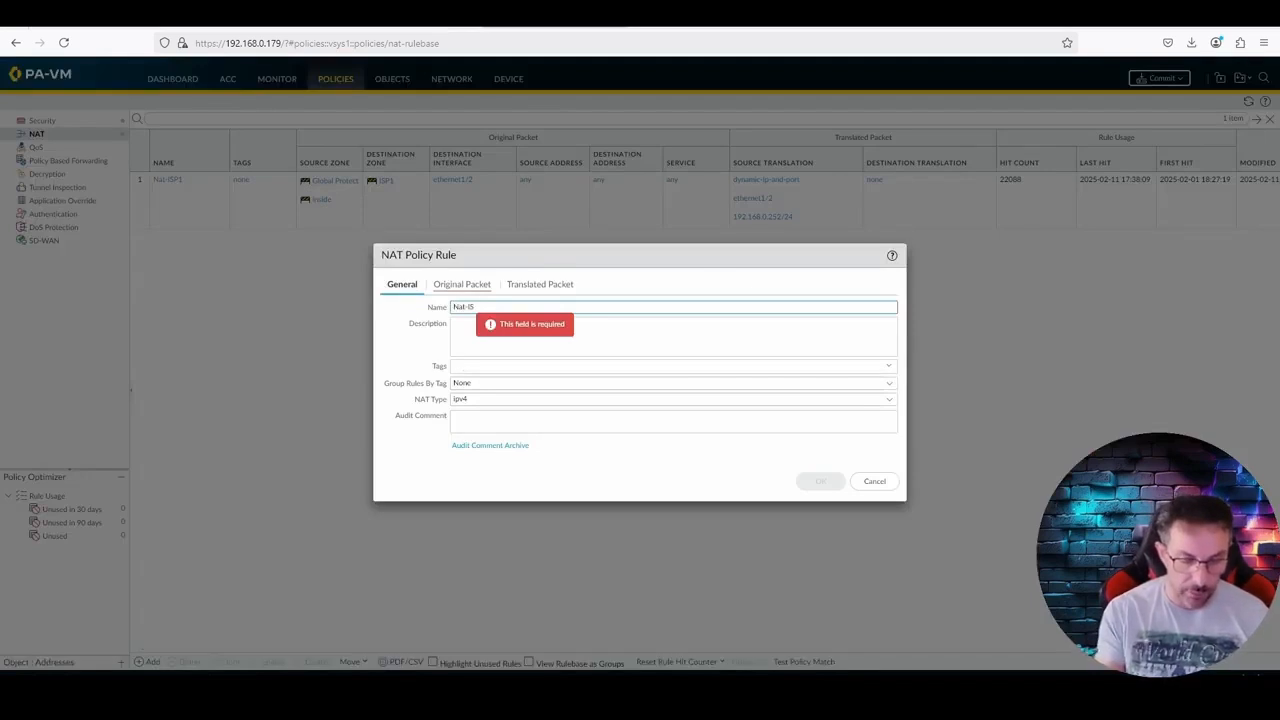
text(P2)
click(446, 290)
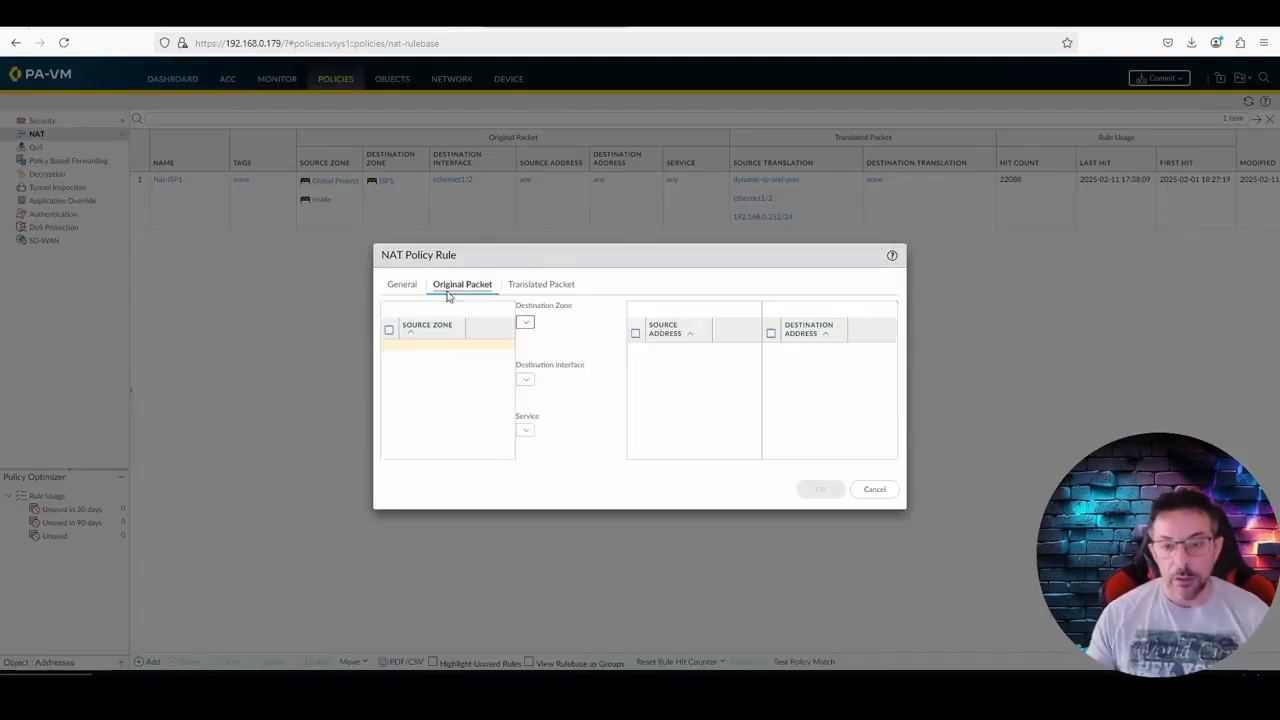
click(404, 451)
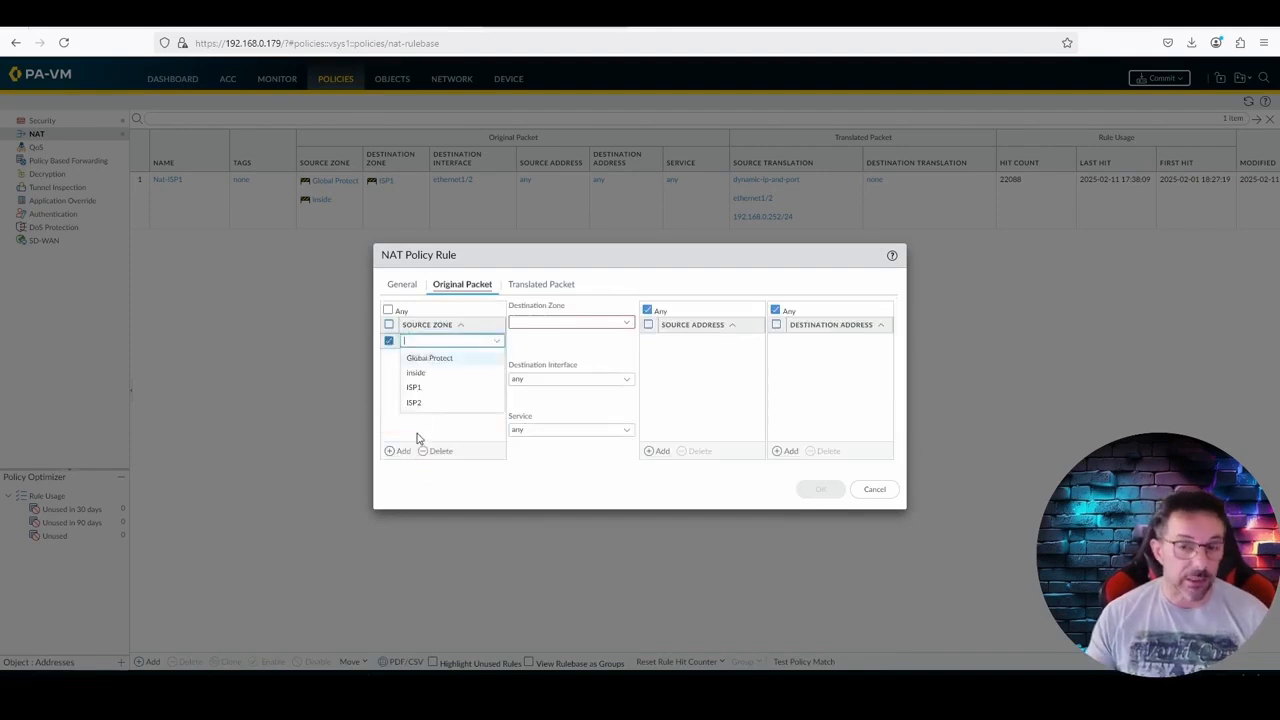
click(431, 372)
Step: Set the Nat-ISP2 rule's destination zone to ISP2 and its destination interface to ethernet1/3
click(627, 323)
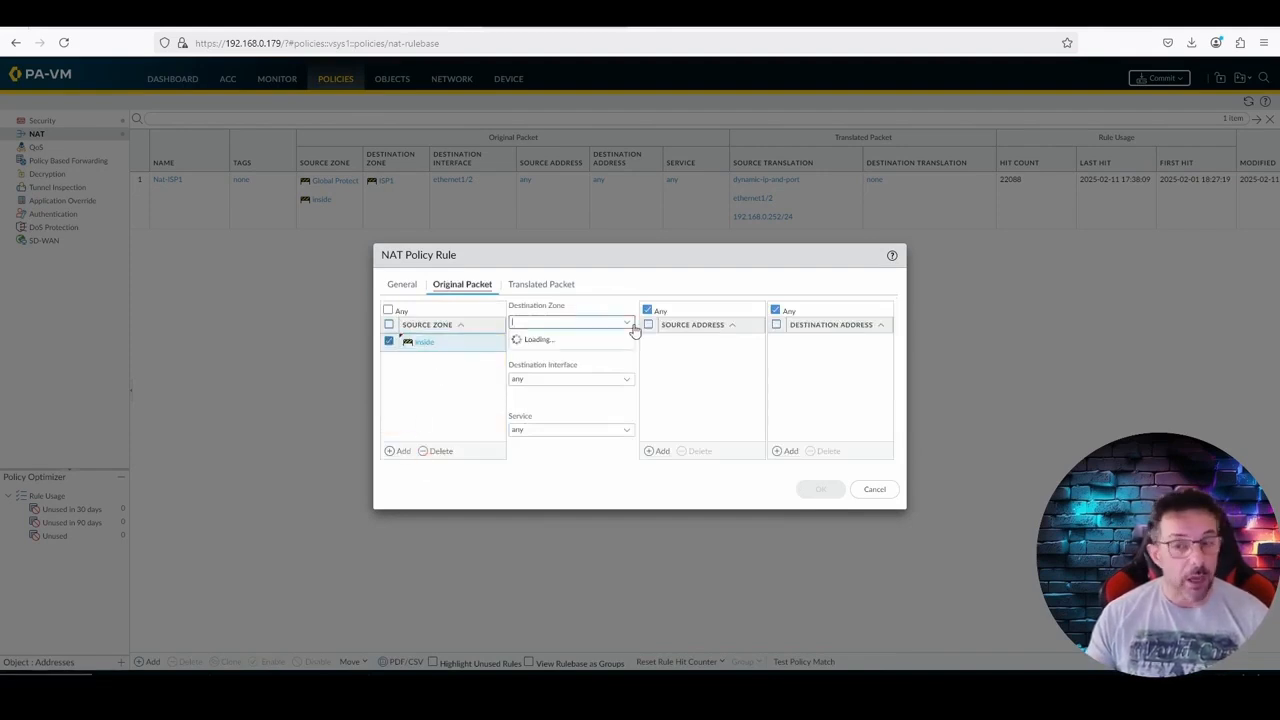
click(573, 385)
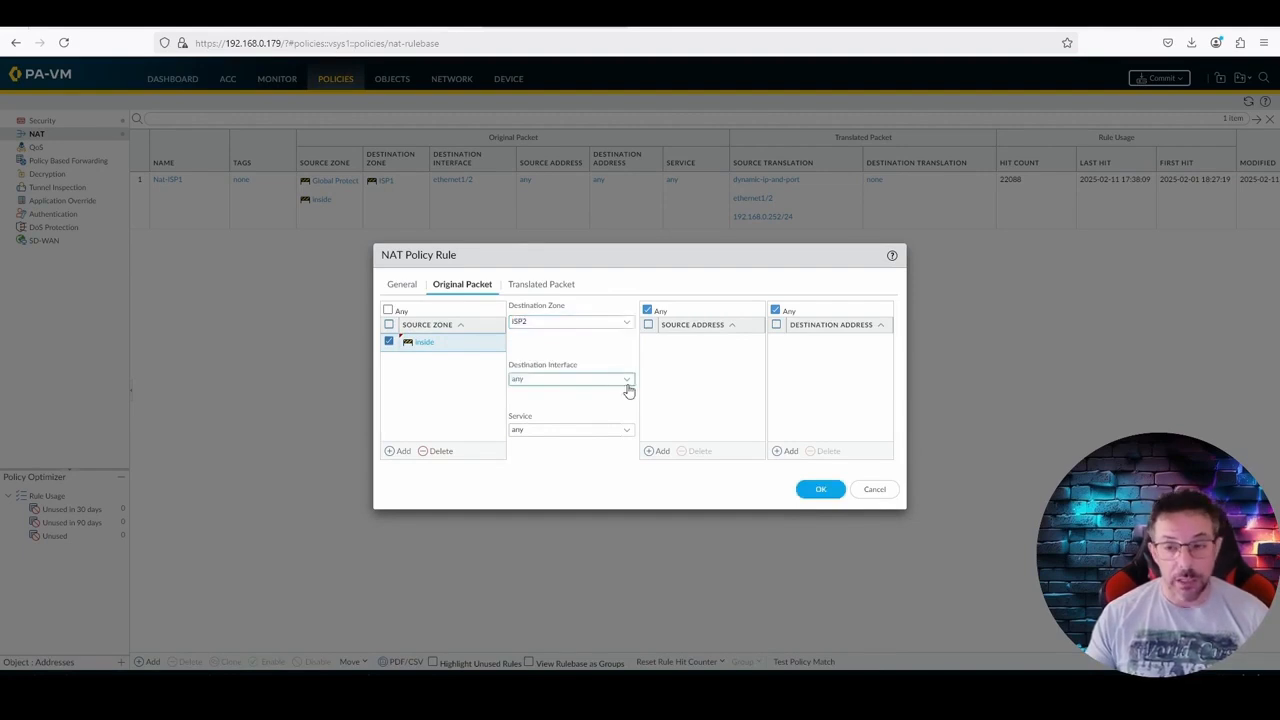
click(620, 384)
click(578, 471)
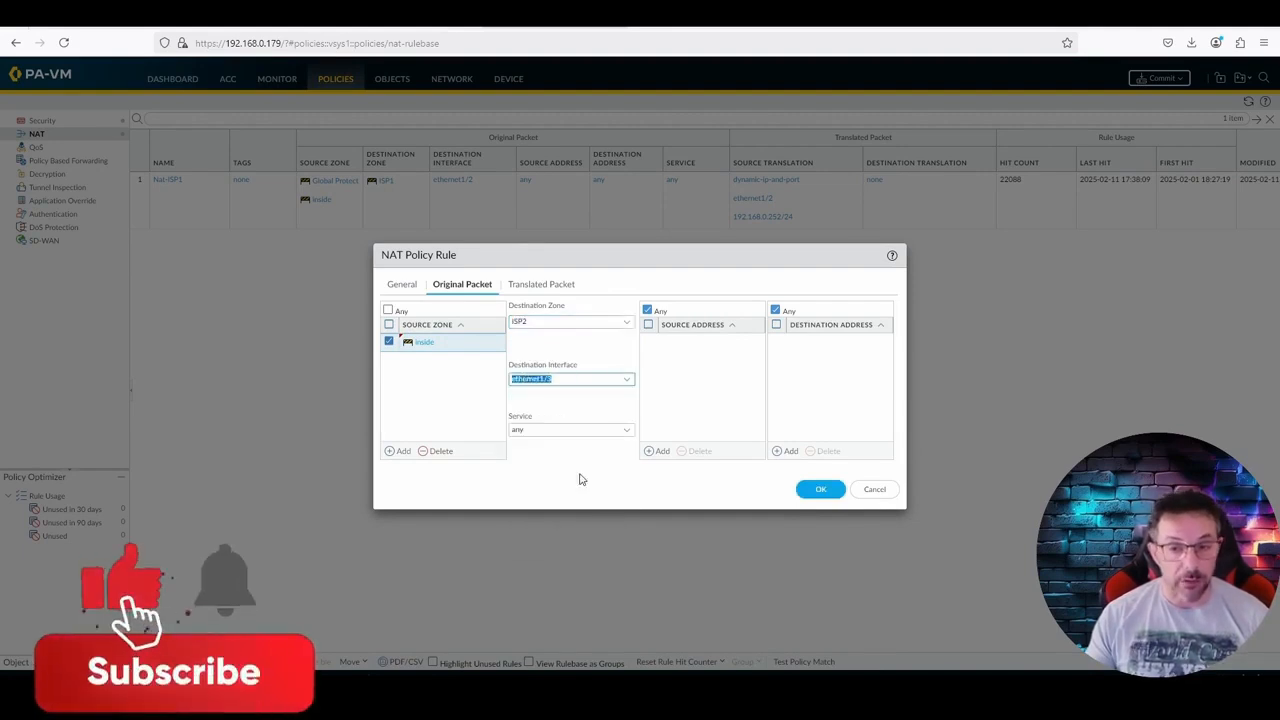
Step: Set the Nat-ISP2 rule's source address translation to Dynamic IP And Port with the Interface Address type
click(551, 288)
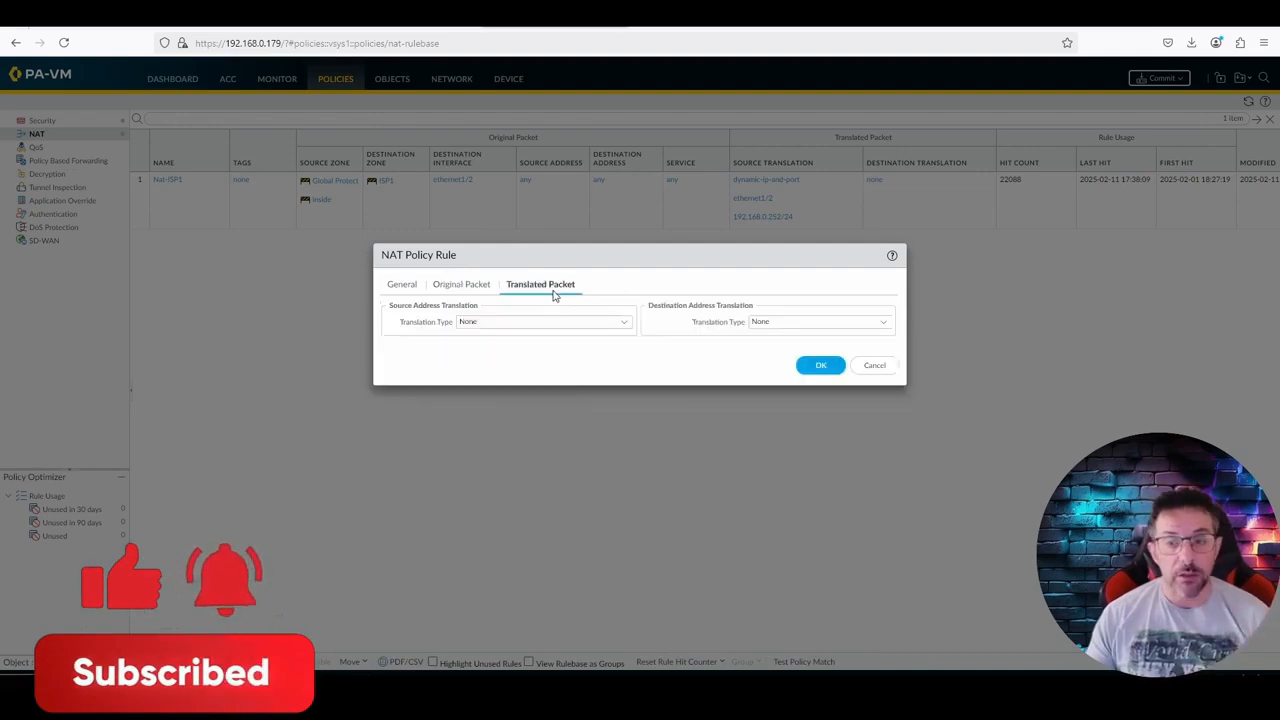
click(621, 323)
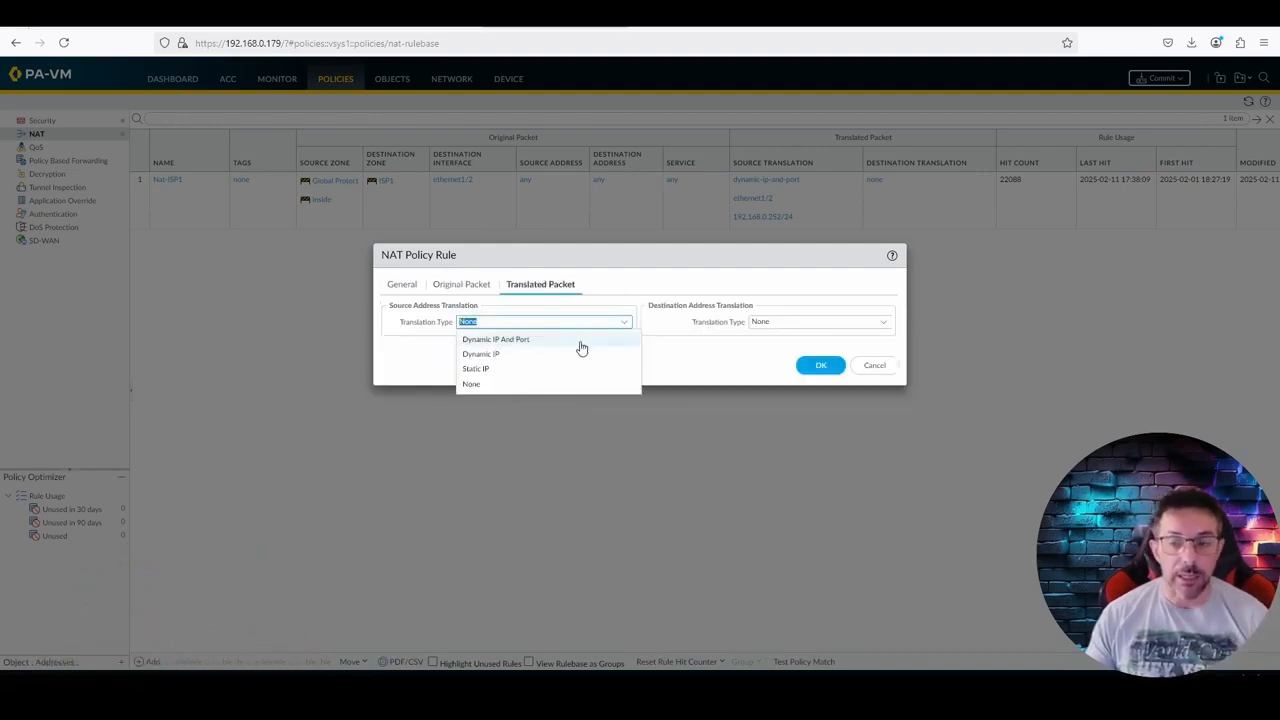
click(581, 341)
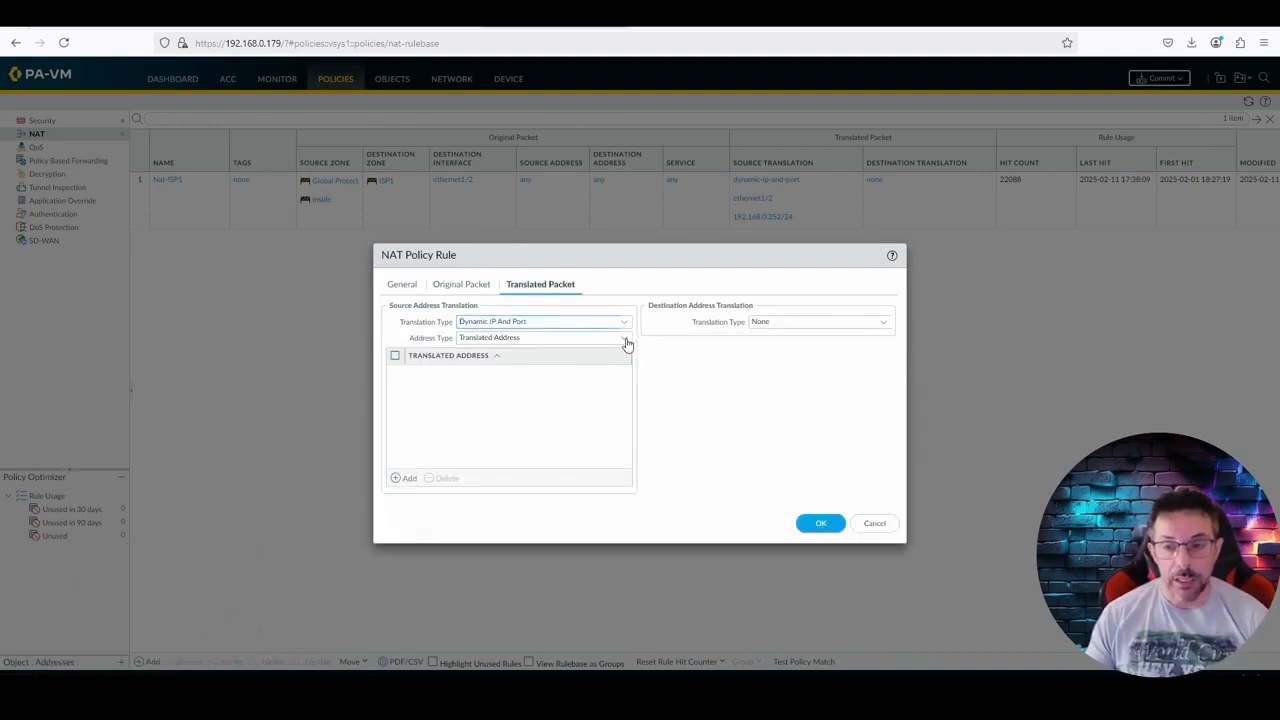
click(625, 339)
click(575, 372)
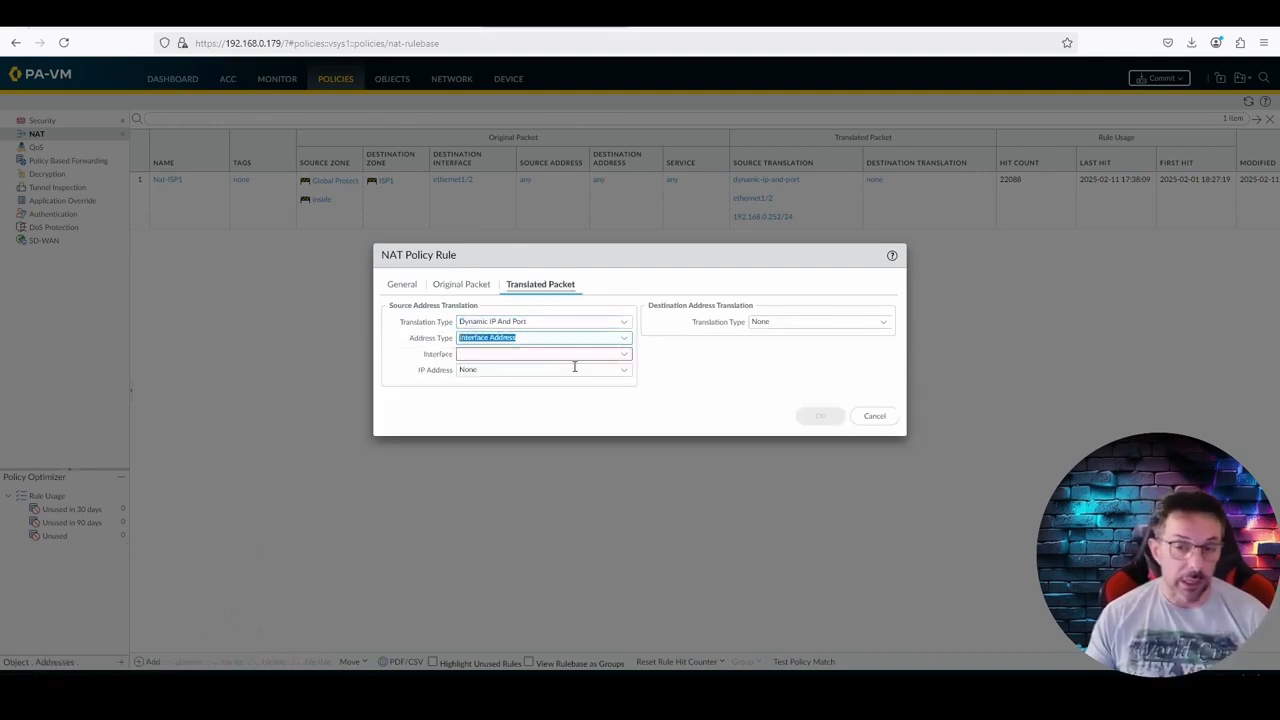
Step: Use interface ethernet1/3 with IP address 10.0.137.200/24 for the source translation and save the NAT rule
click(603, 354)
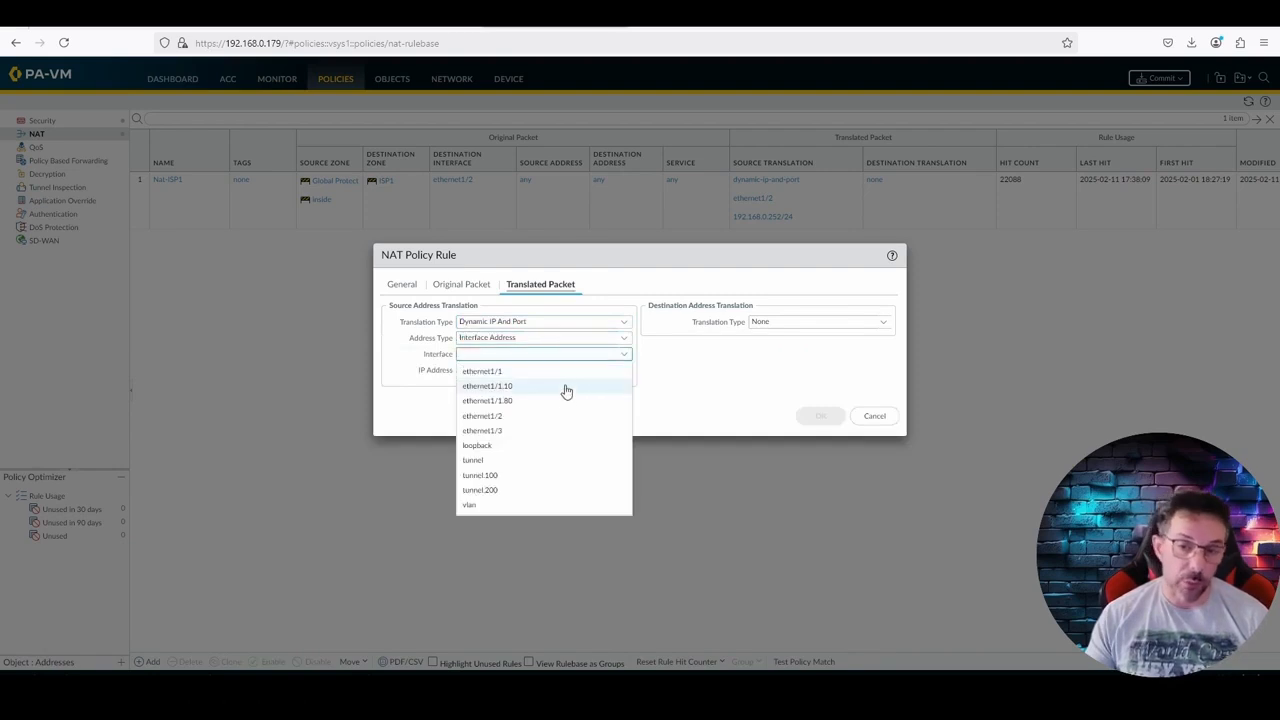
click(557, 430)
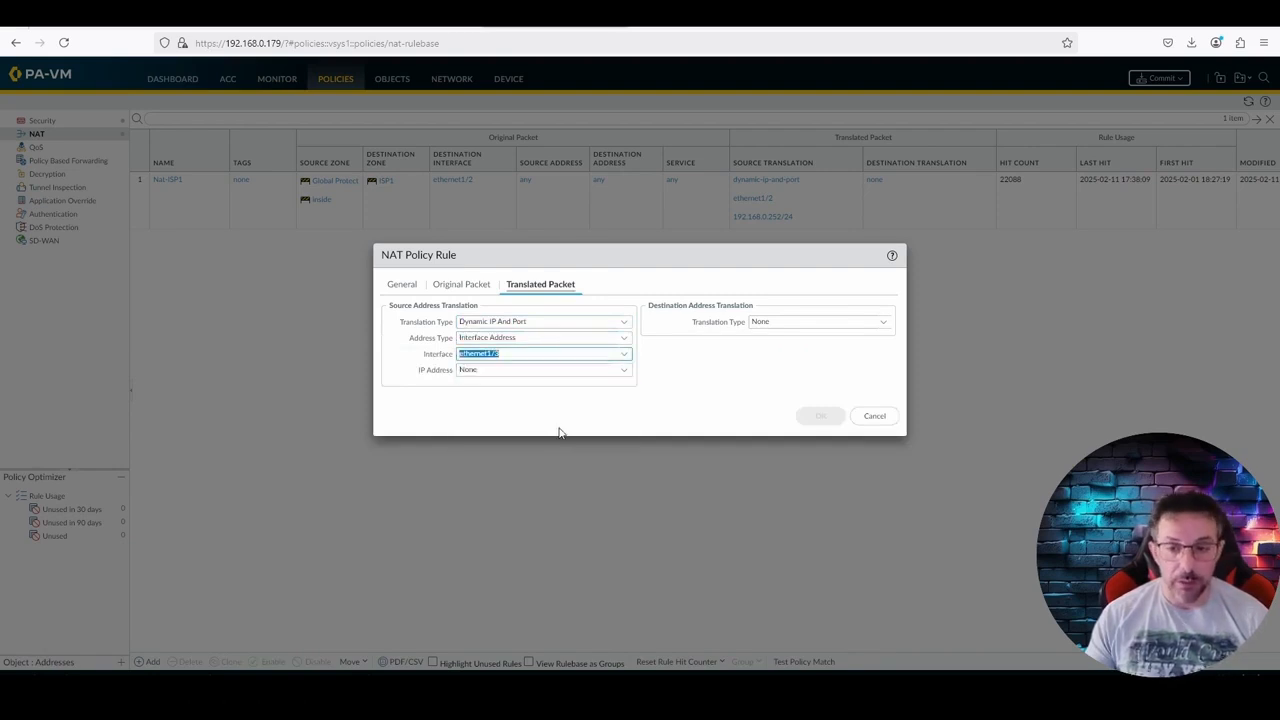
click(624, 371)
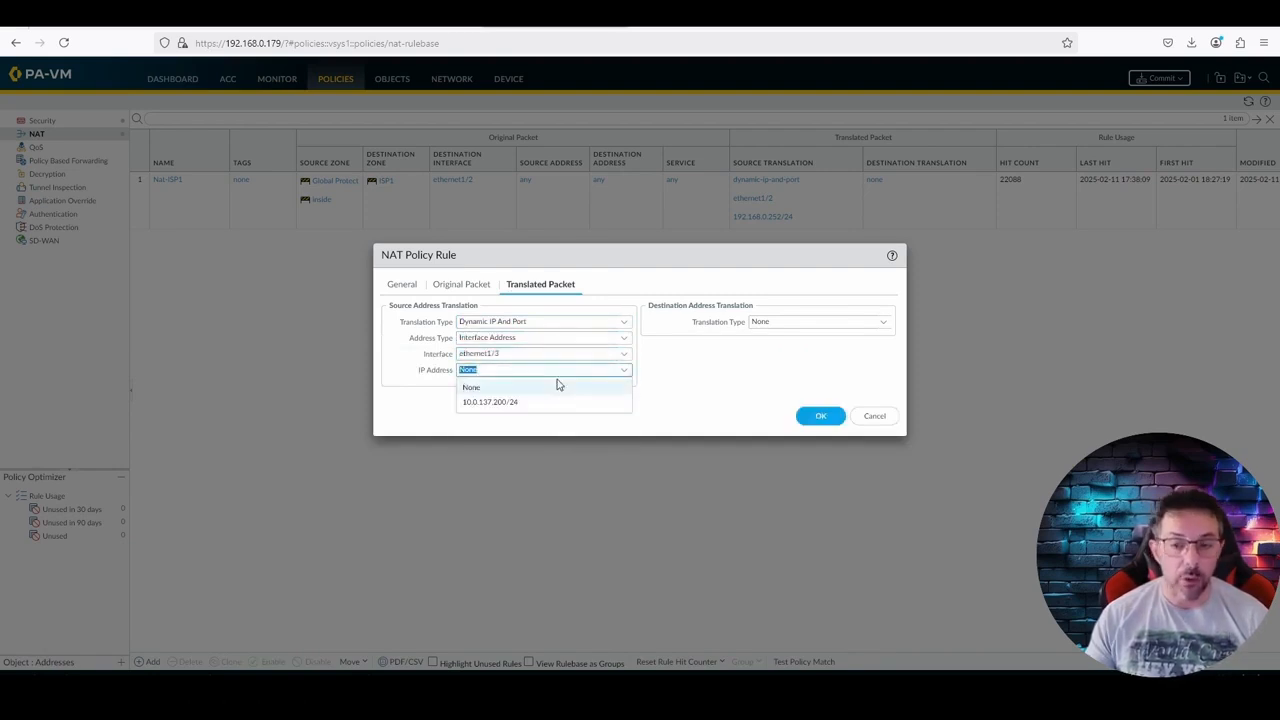
click(543, 401)
click(816, 416)
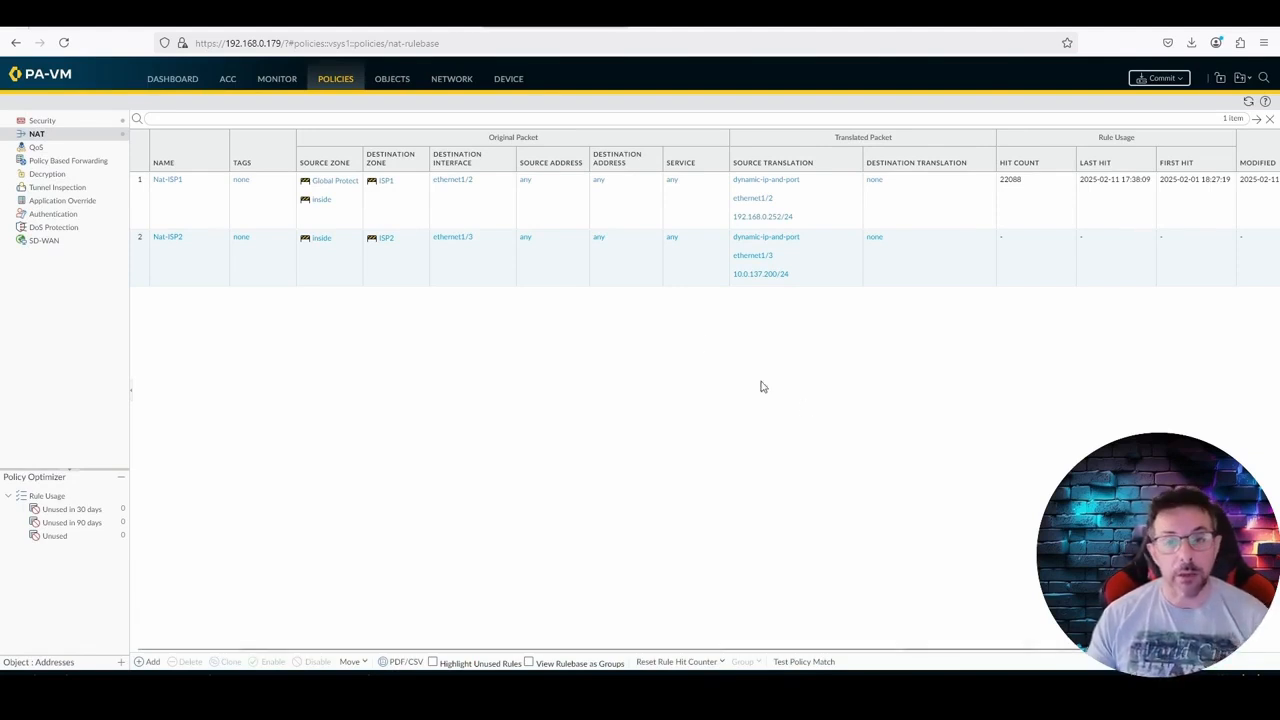
Step: Rename the Default virtual router to VRF1
click(451, 80)
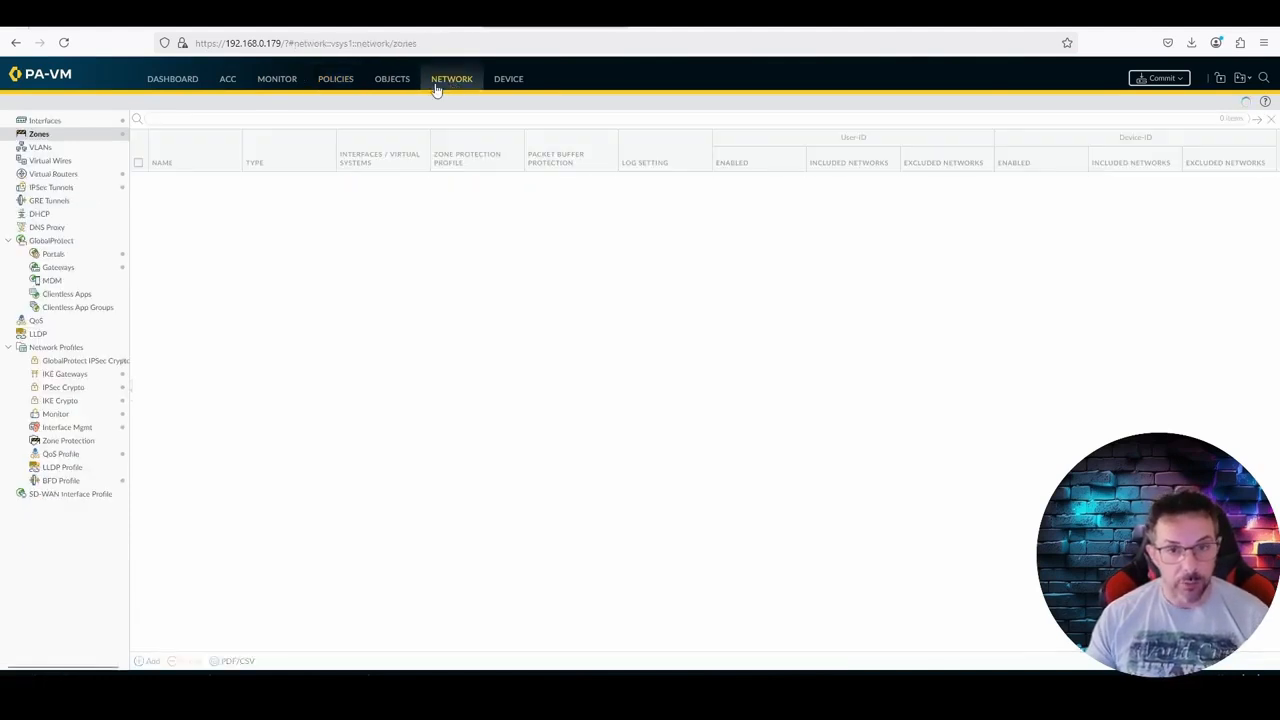
click(80, 174)
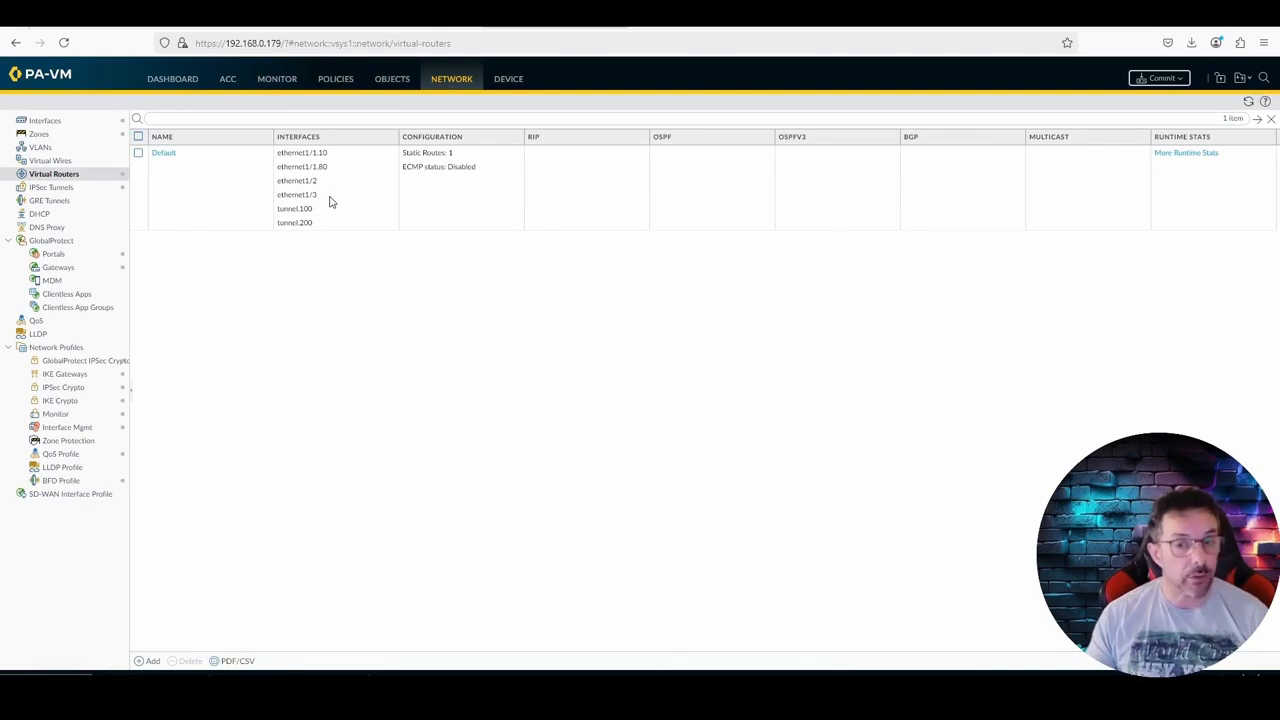
click(164, 153)
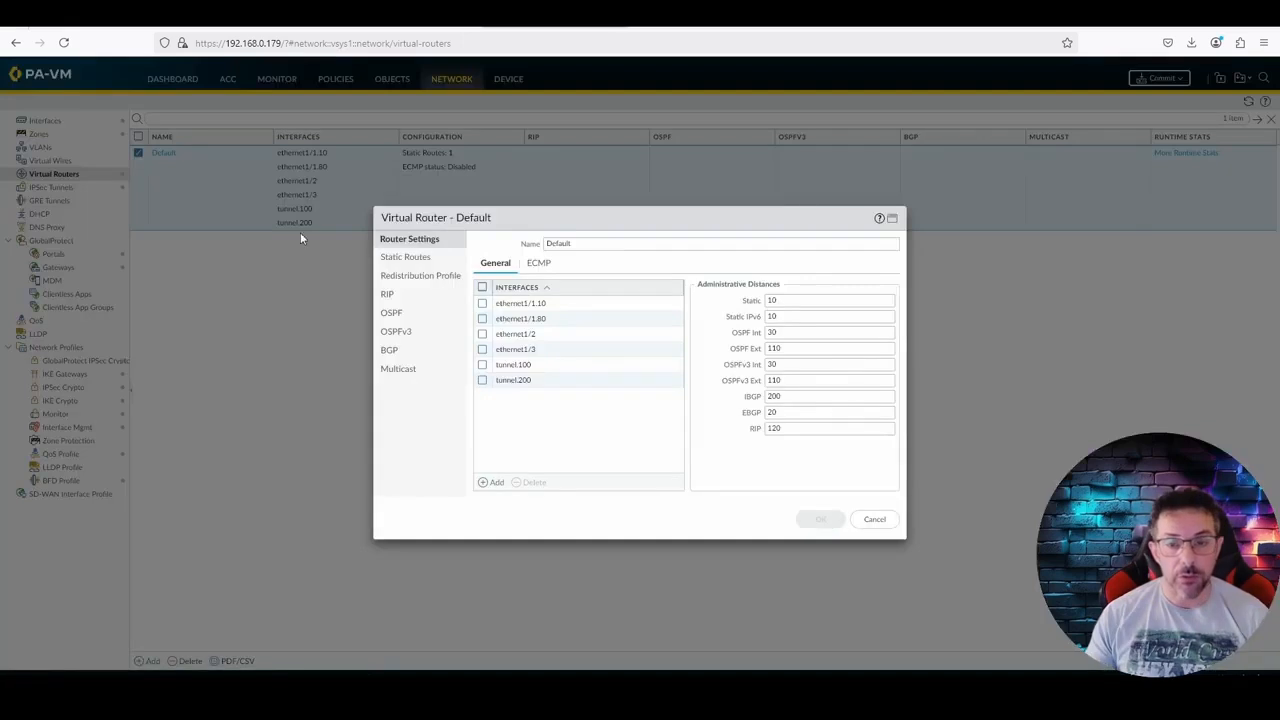
drag(600, 245, 516, 240)
text(VRF1)
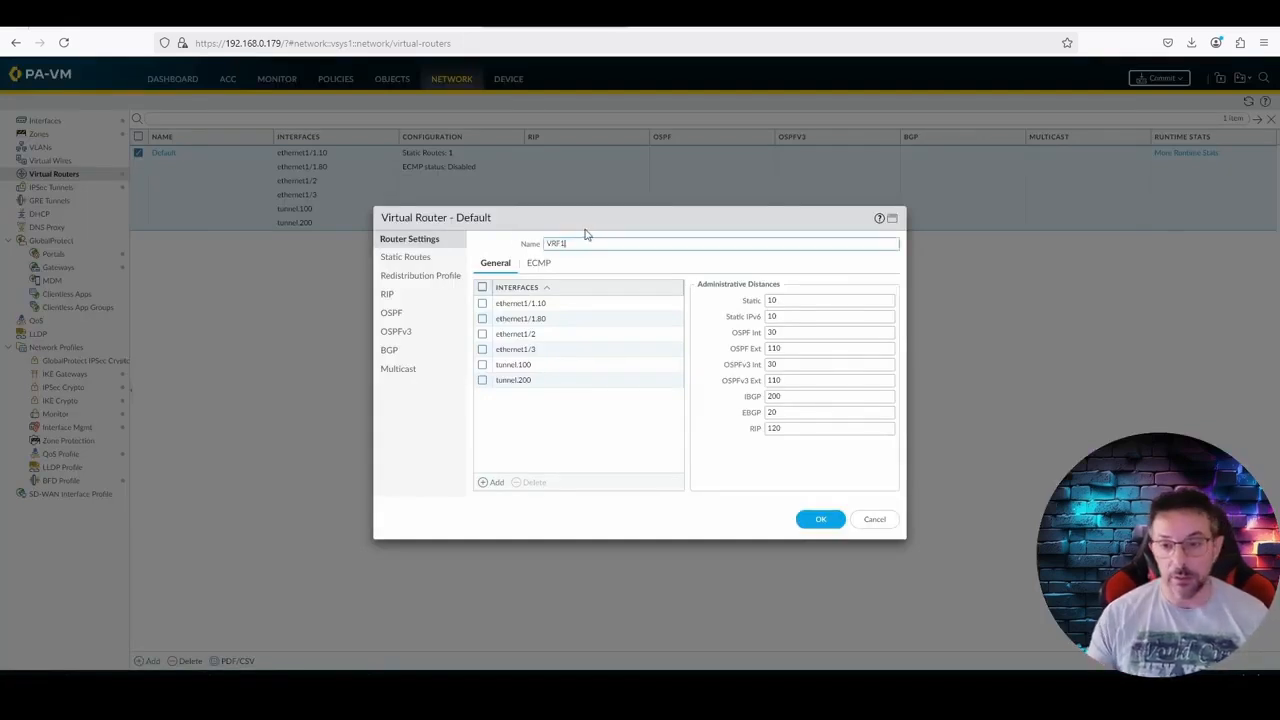
double_click(552, 243)
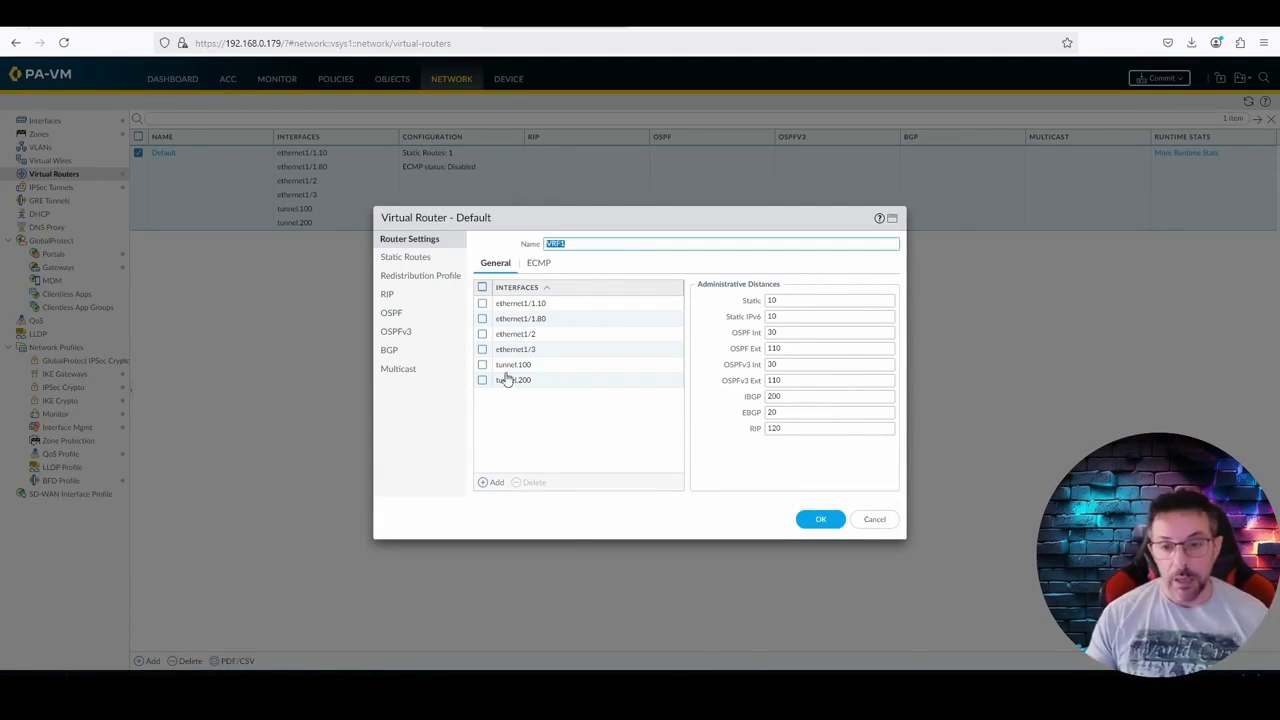
Step: Remove interface ethernet1/3 from the VRF1 virtual router and save the router
click(483, 349)
click(533, 482)
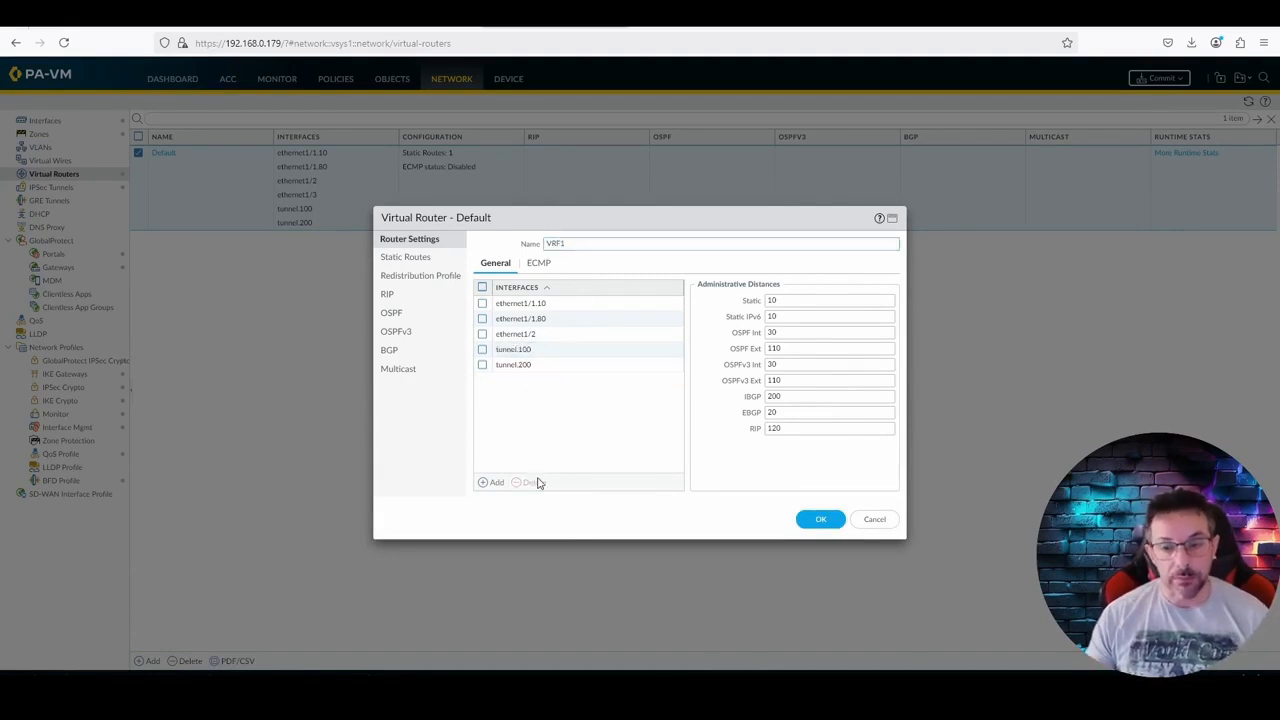
click(810, 519)
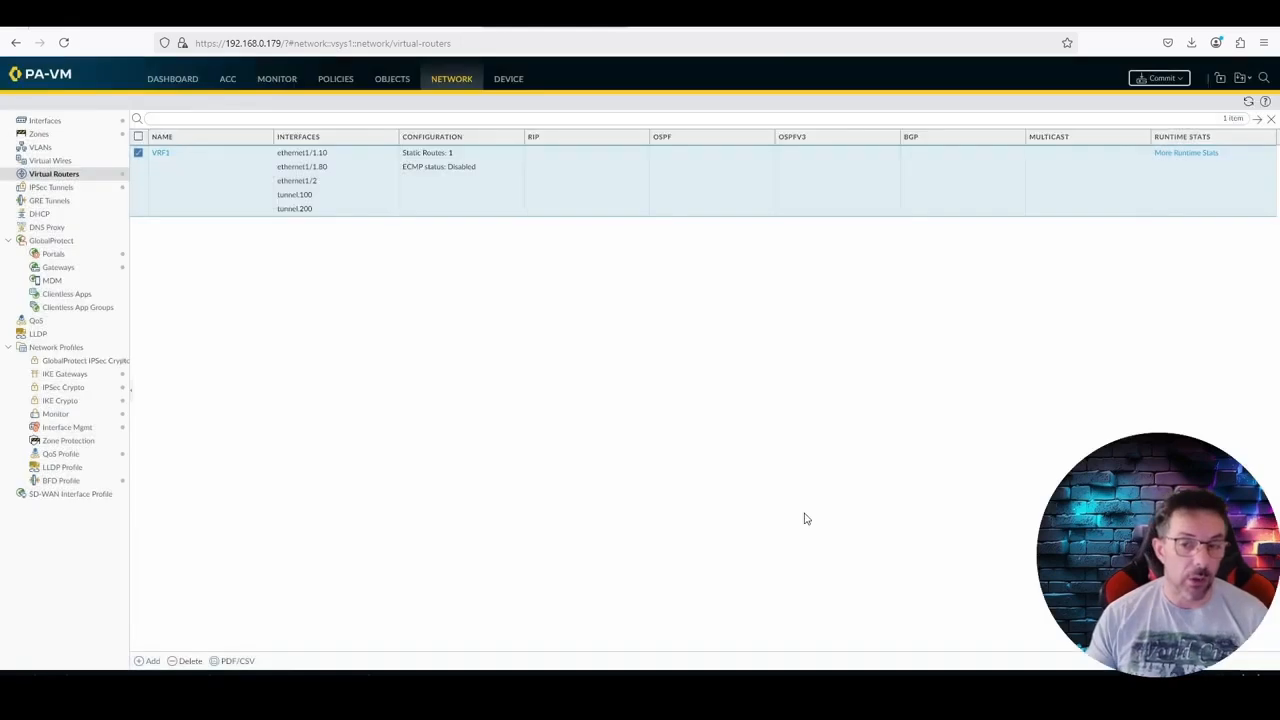
Step: Create a virtual router named VRF2 containing interface ethernet1/3 and save it
click(149, 661)
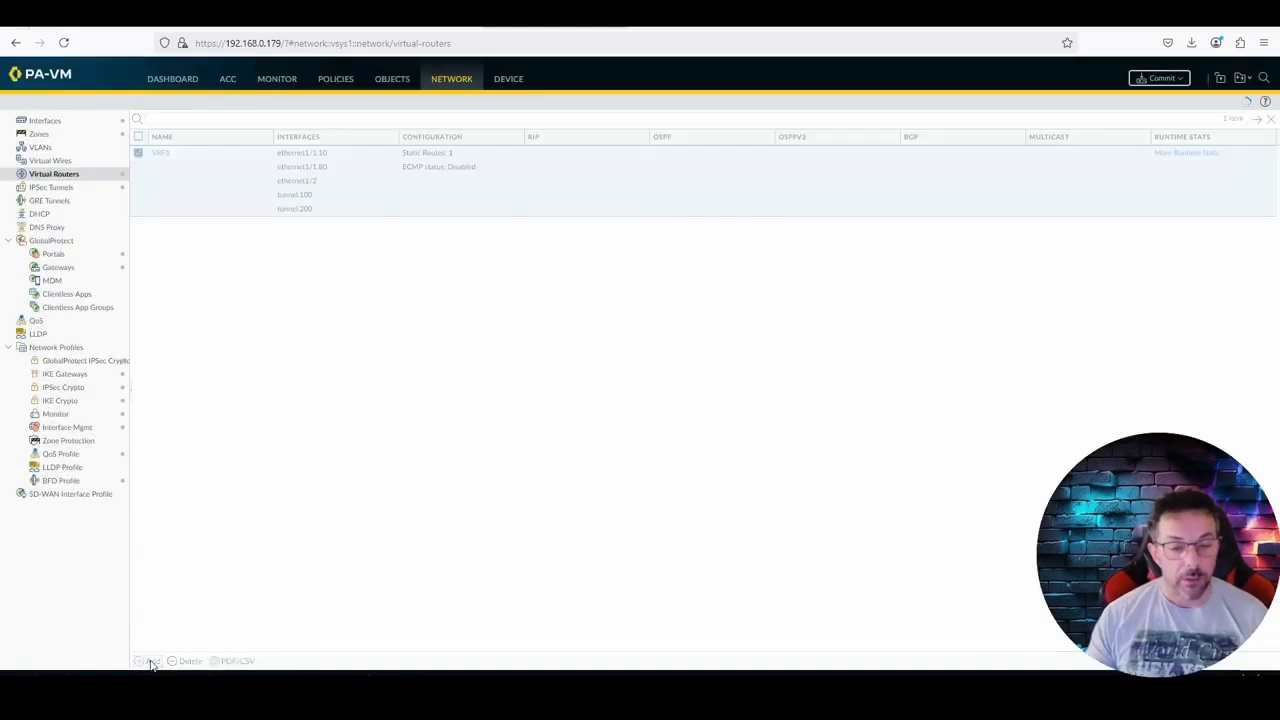
text(VRF1)
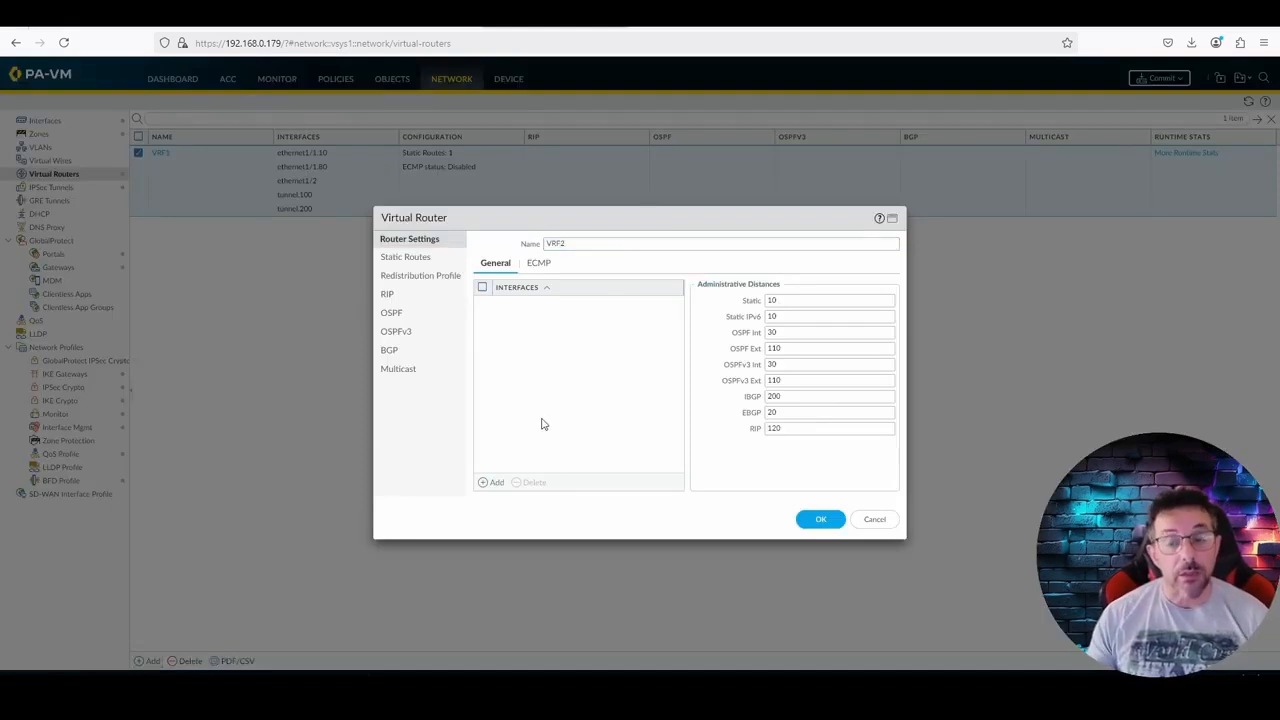
click(491, 483)
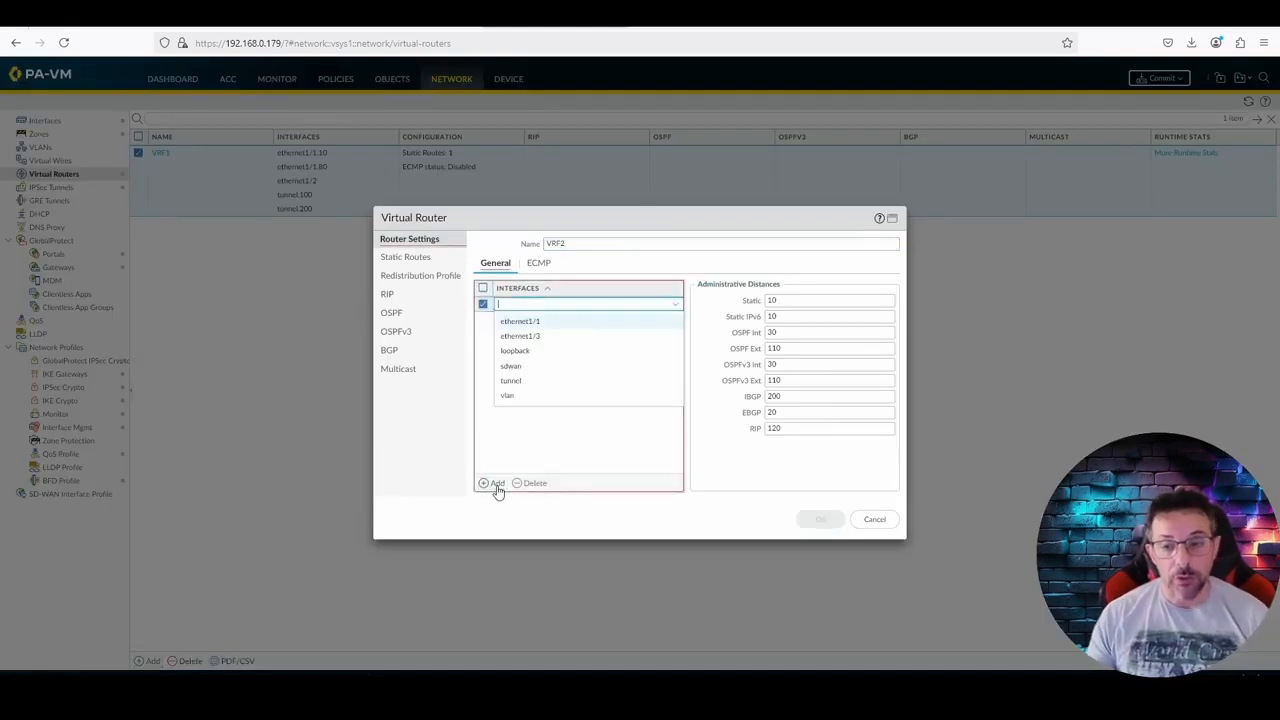
click(560, 336)
click(819, 519)
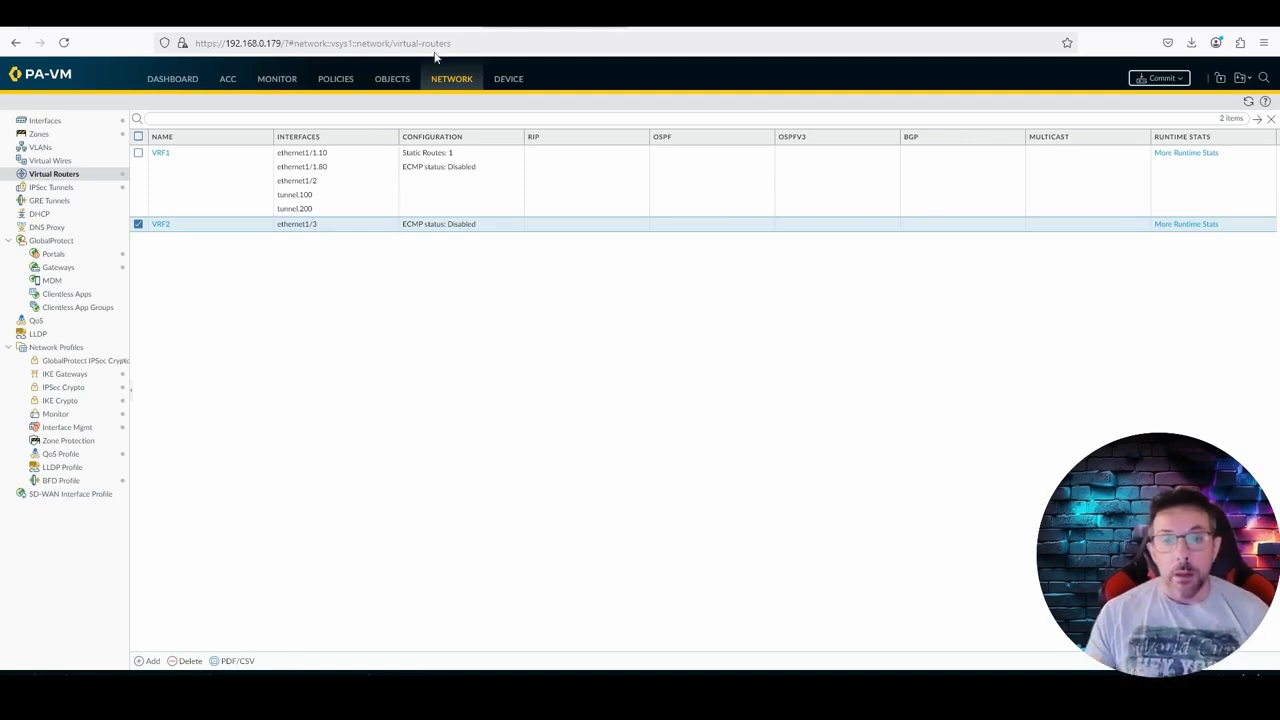
Step: Create a policy based forwarding rule named ISP1 with inside as its source zone
click(336, 84)
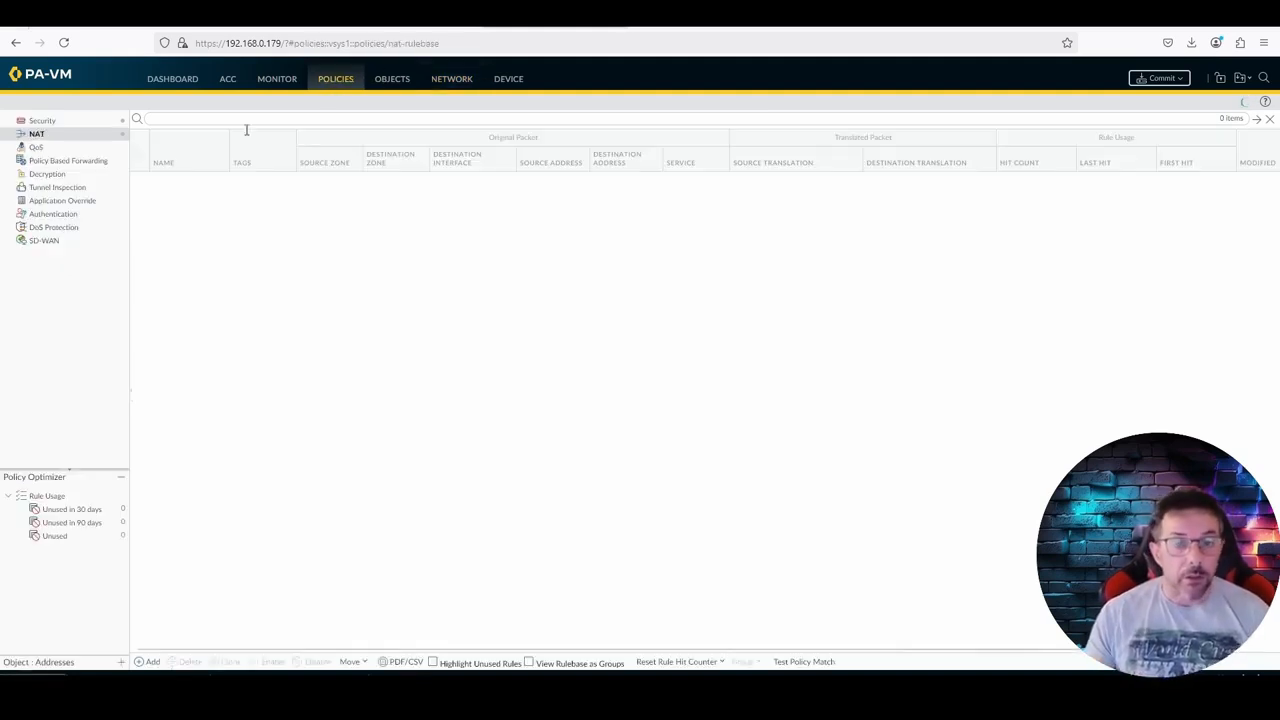
click(78, 166)
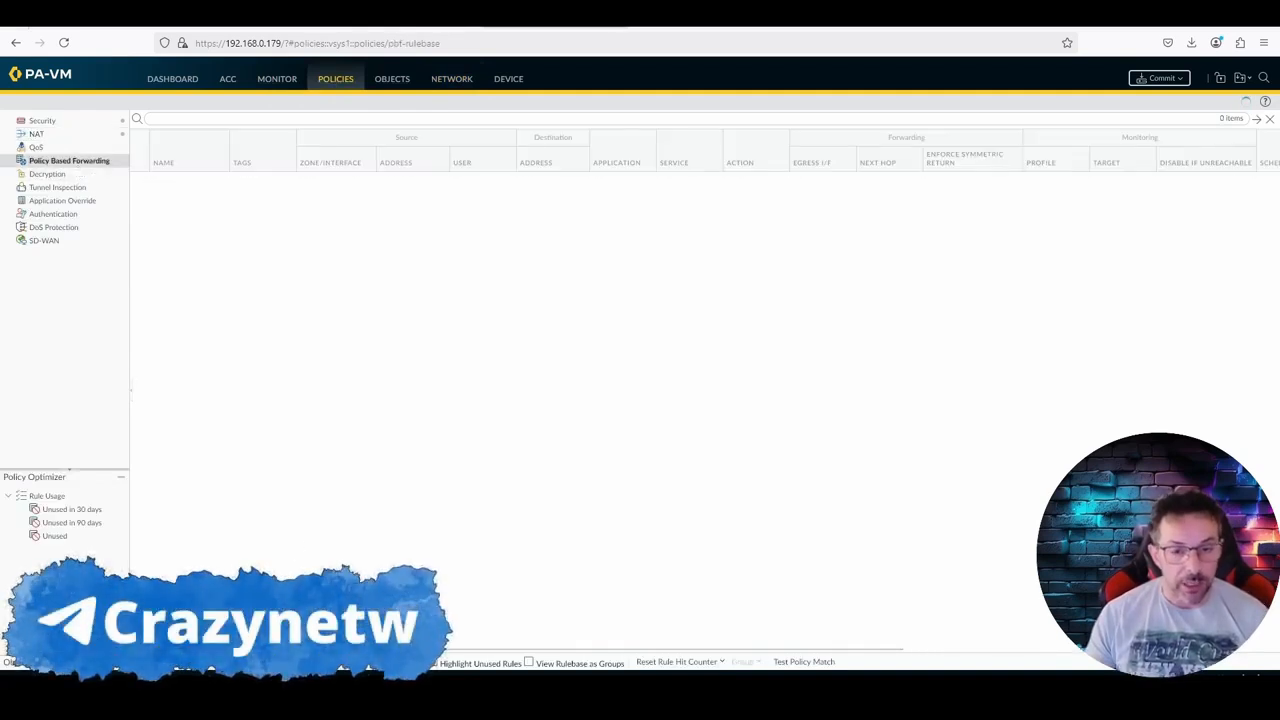
click(147, 662)
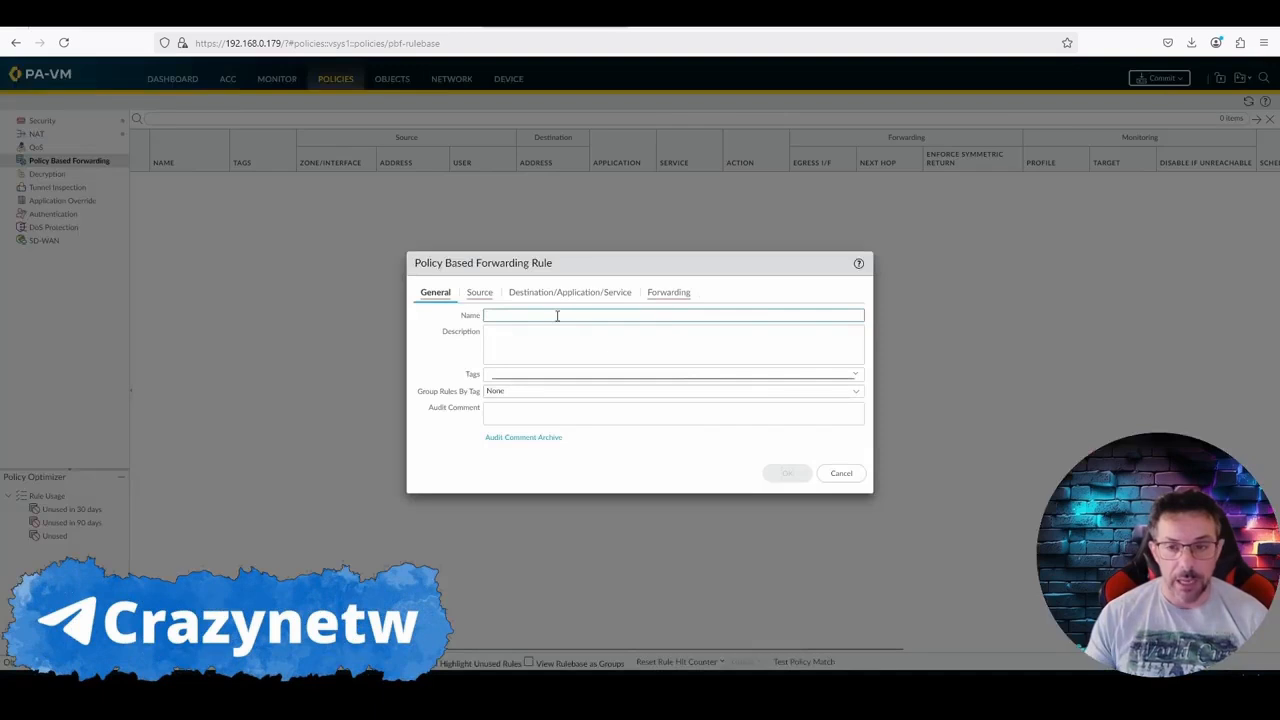
text(ISP)
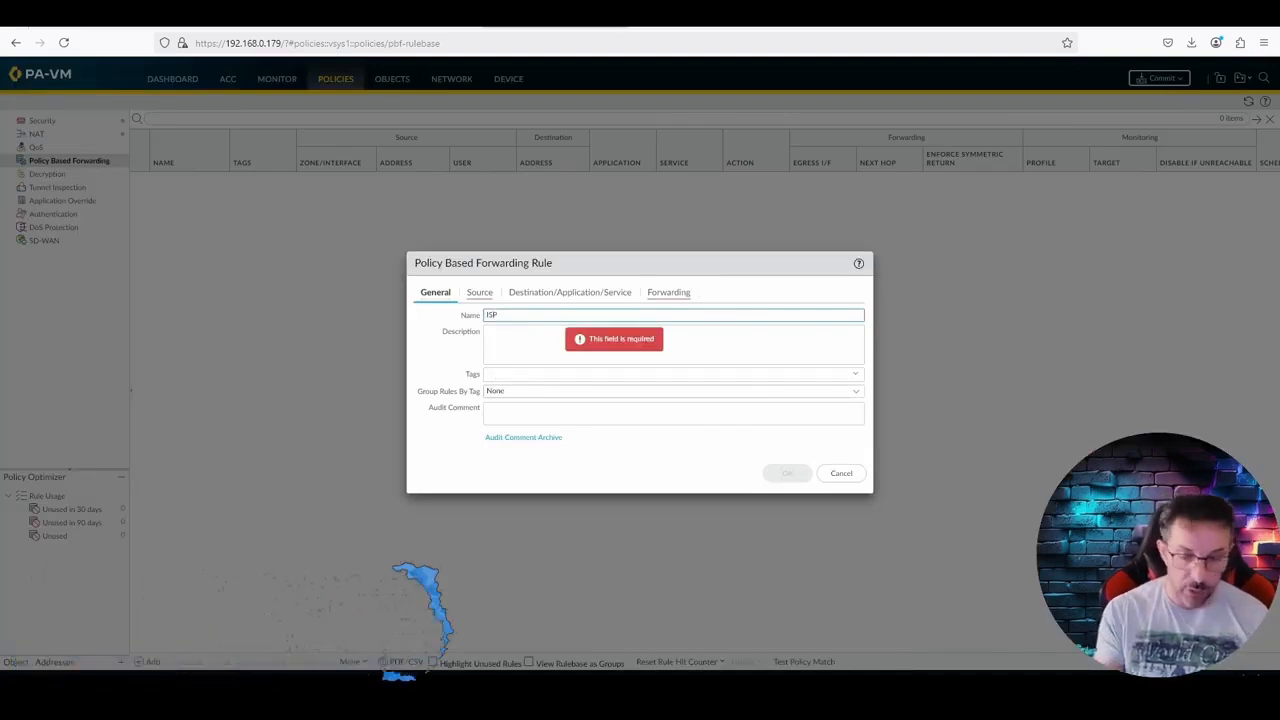
text(1)
click(482, 294)
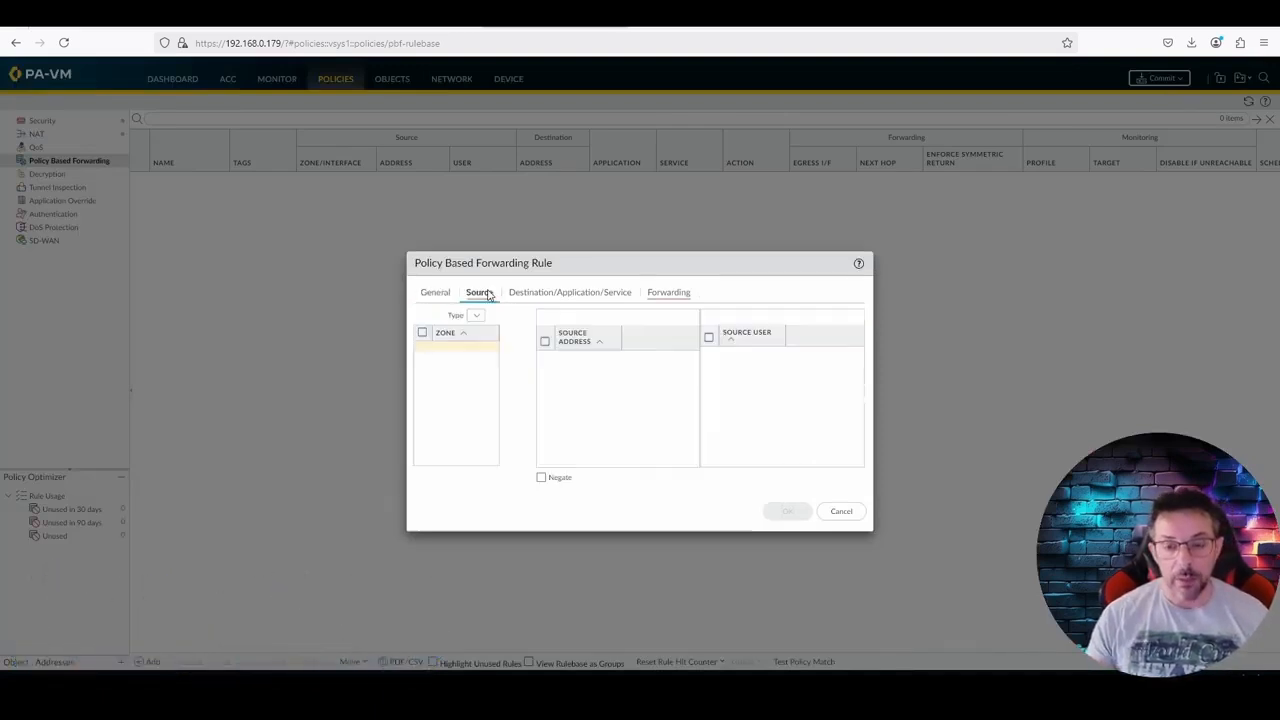
click(432, 458)
click(458, 378)
click(618, 400)
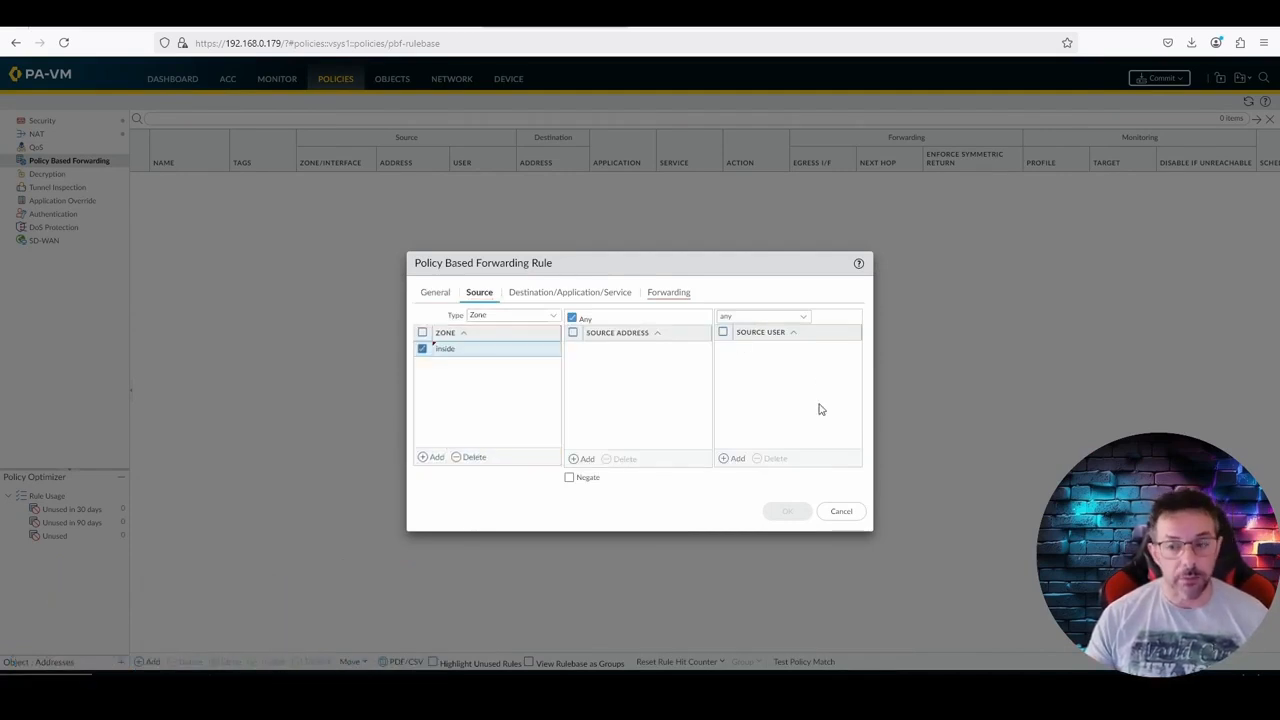
Step: Set the ISP1 rule to forward through ethernet1/2 to next hop IP address 192.168.0.1 and enable monitoring
click(570, 293)
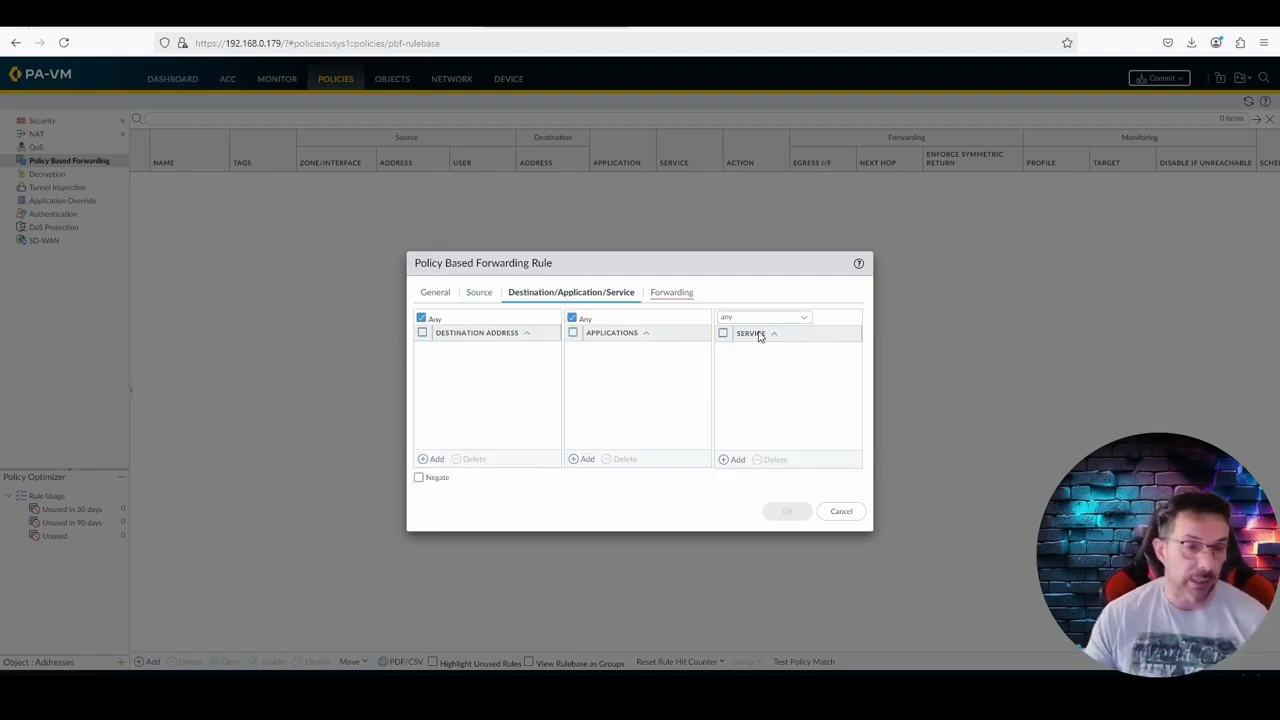
click(697, 294)
click(855, 334)
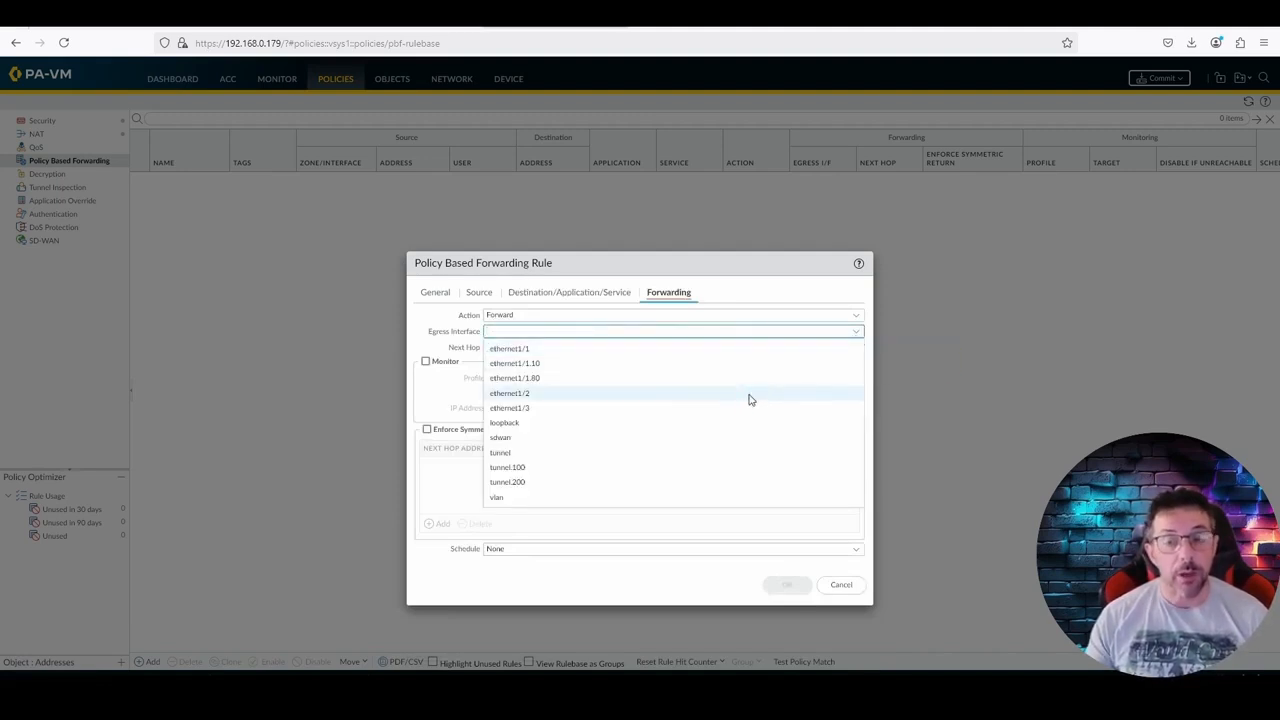
click(750, 400)
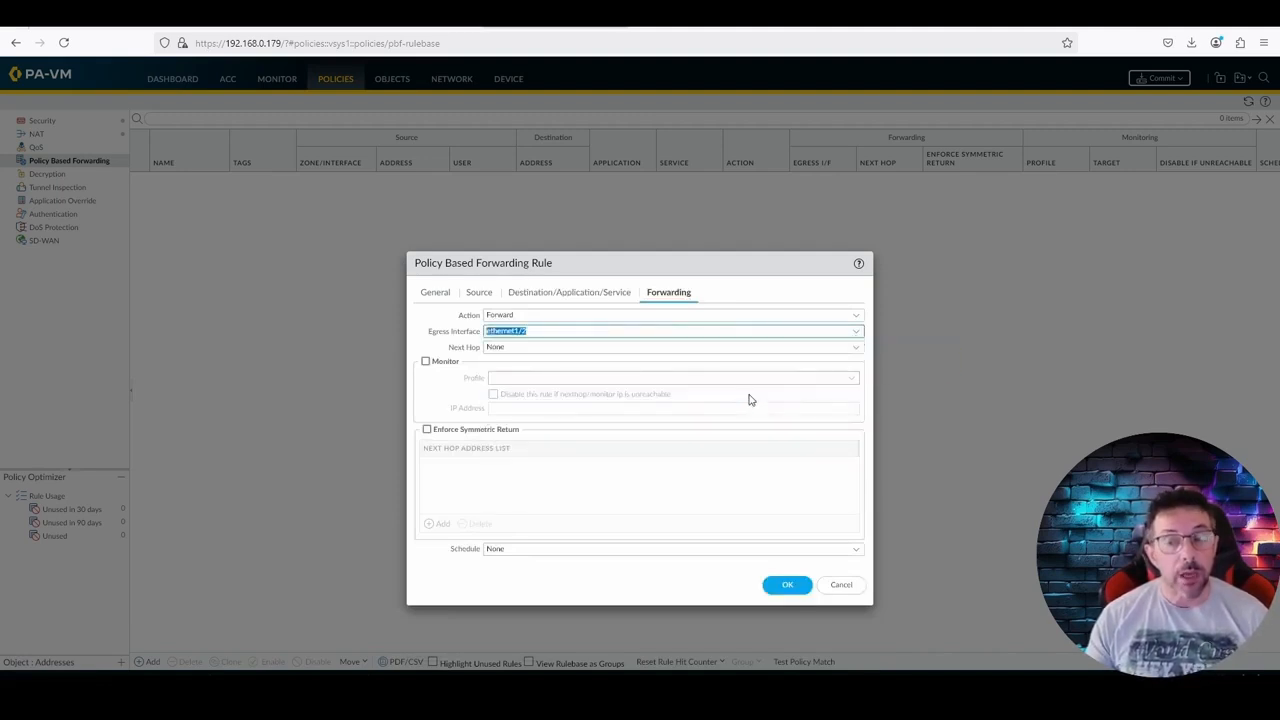
click(851, 350)
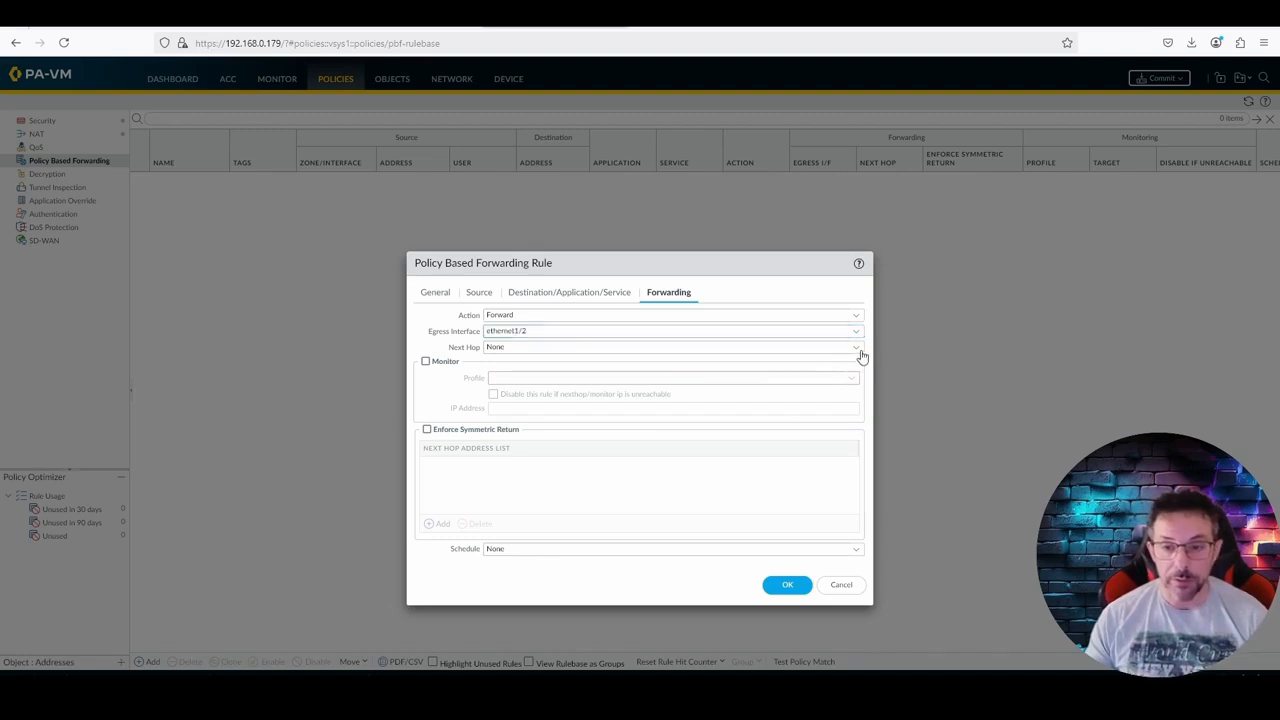
click(683, 366)
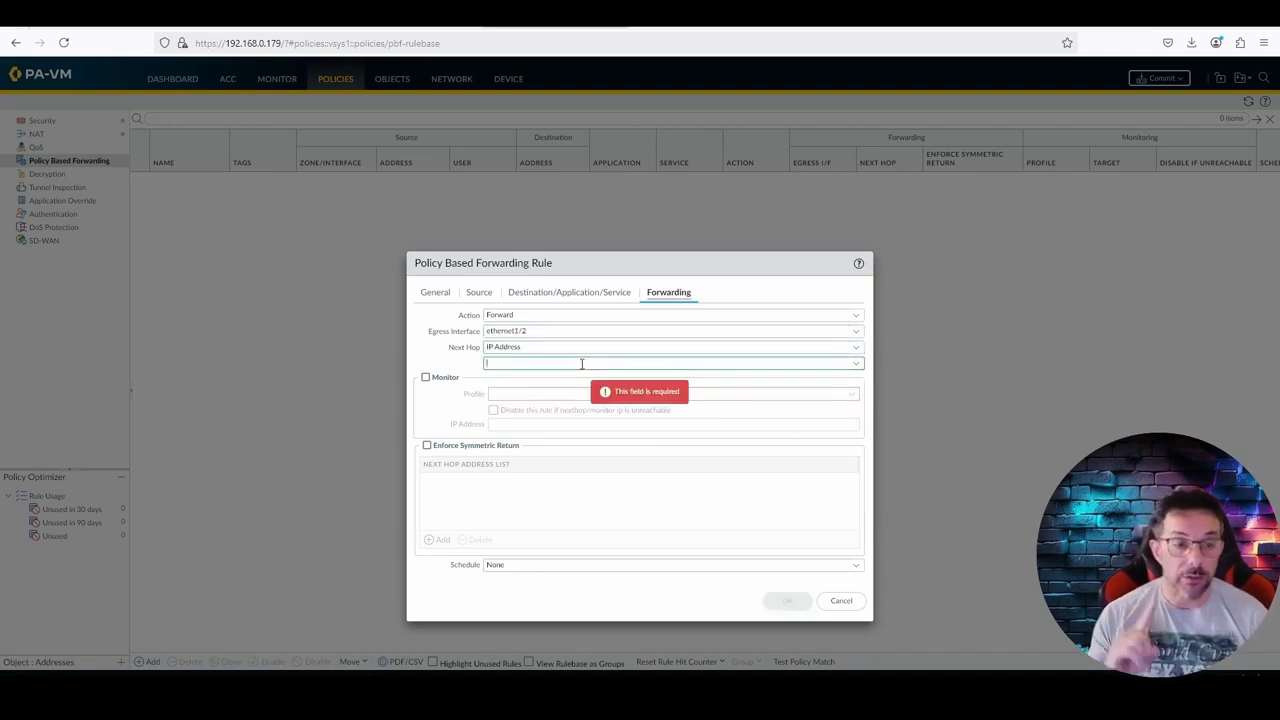
text(192)
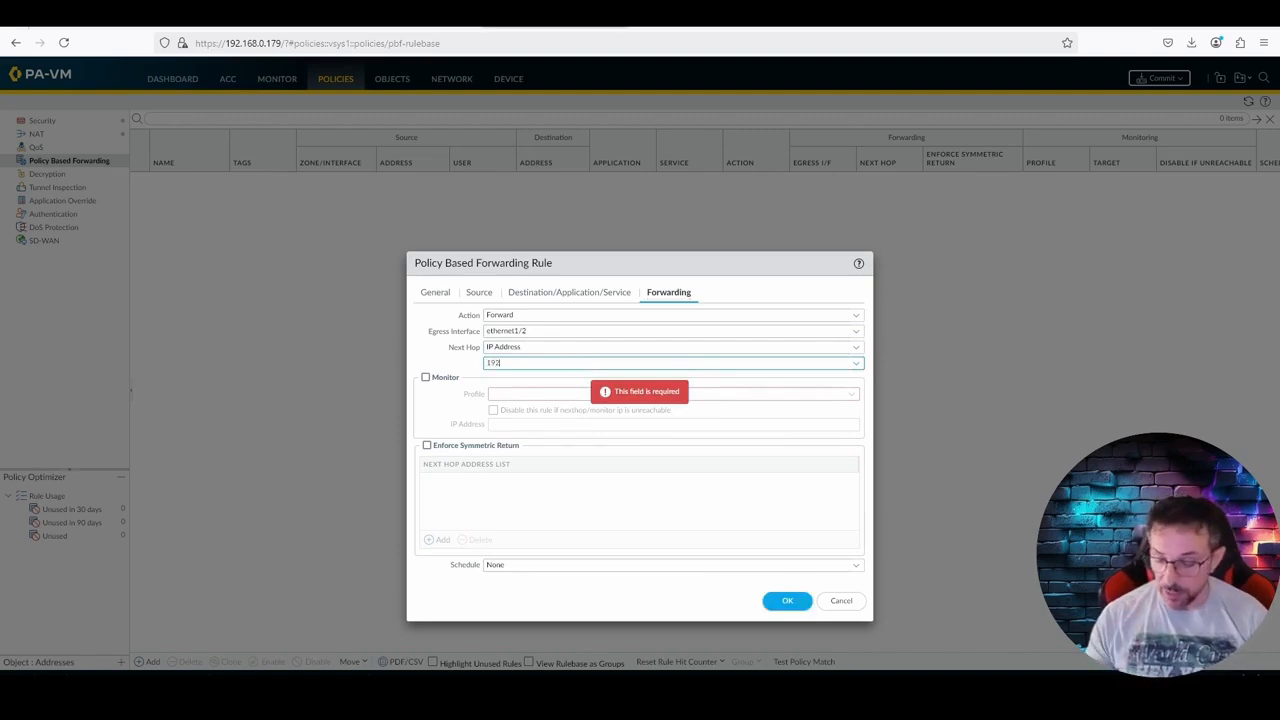
text(.168.0.1)
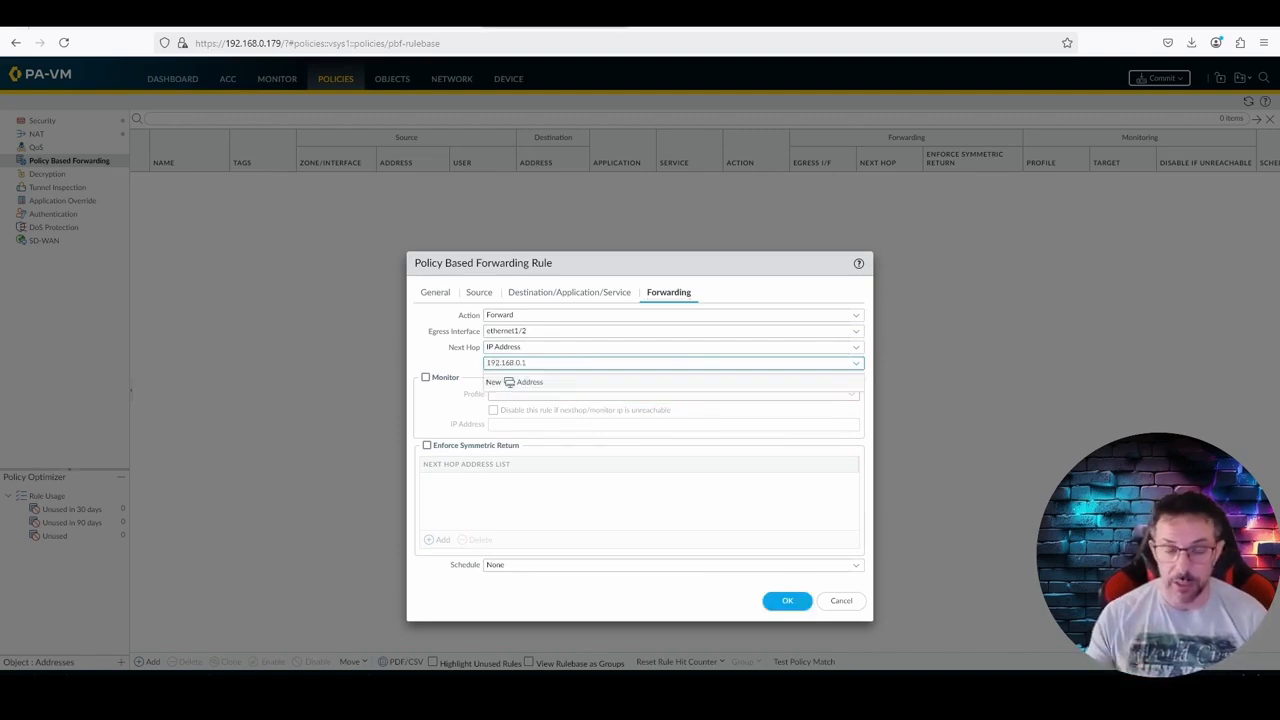
click(421, 352)
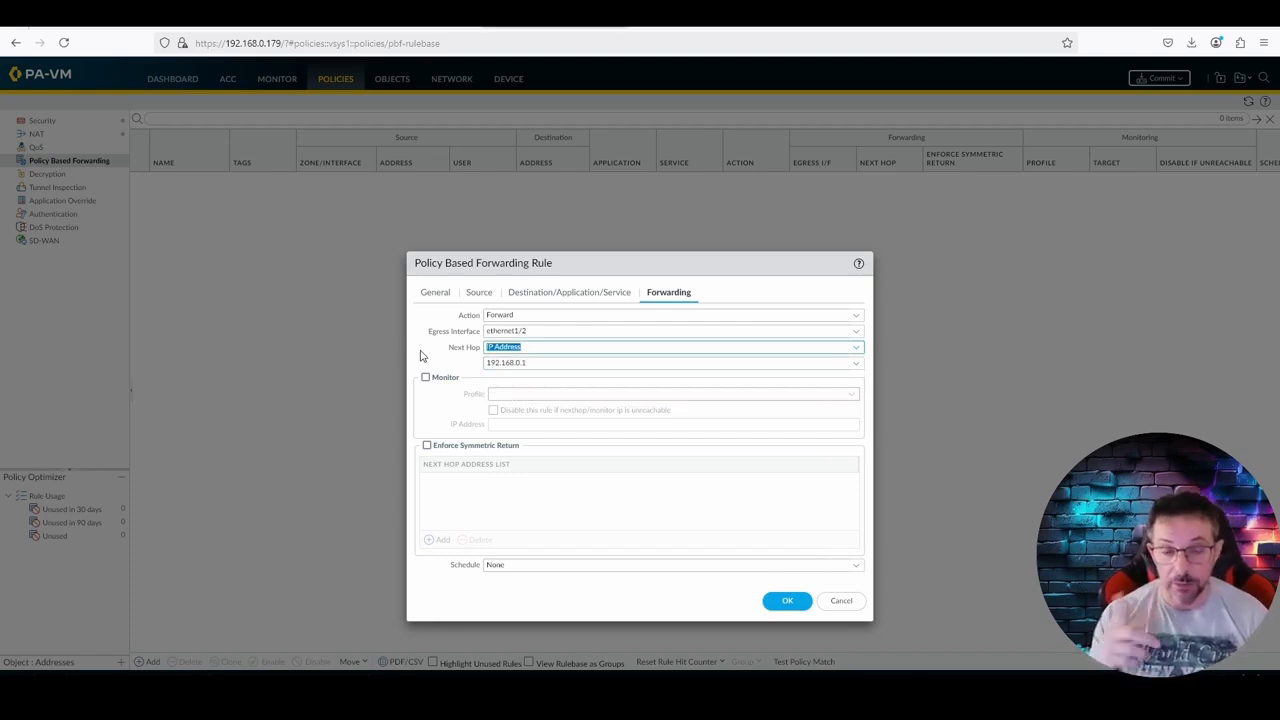
click(440, 408)
click(425, 378)
click(850, 395)
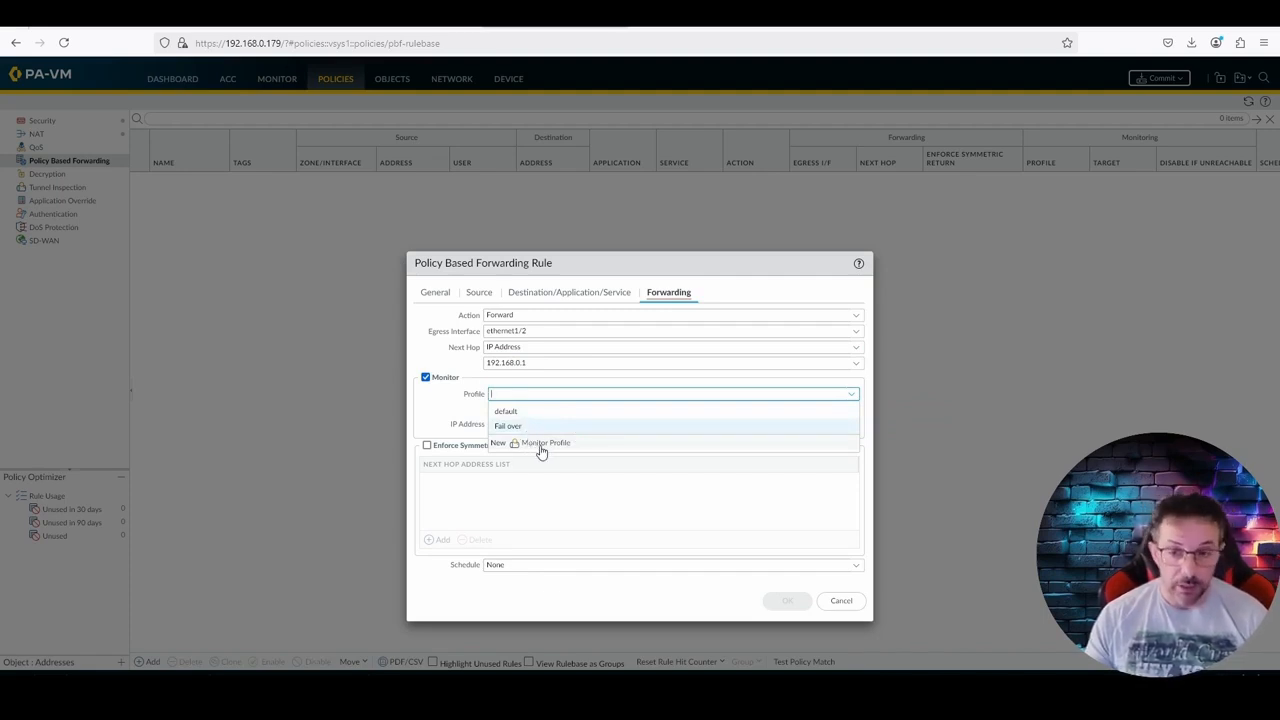
click(537, 446)
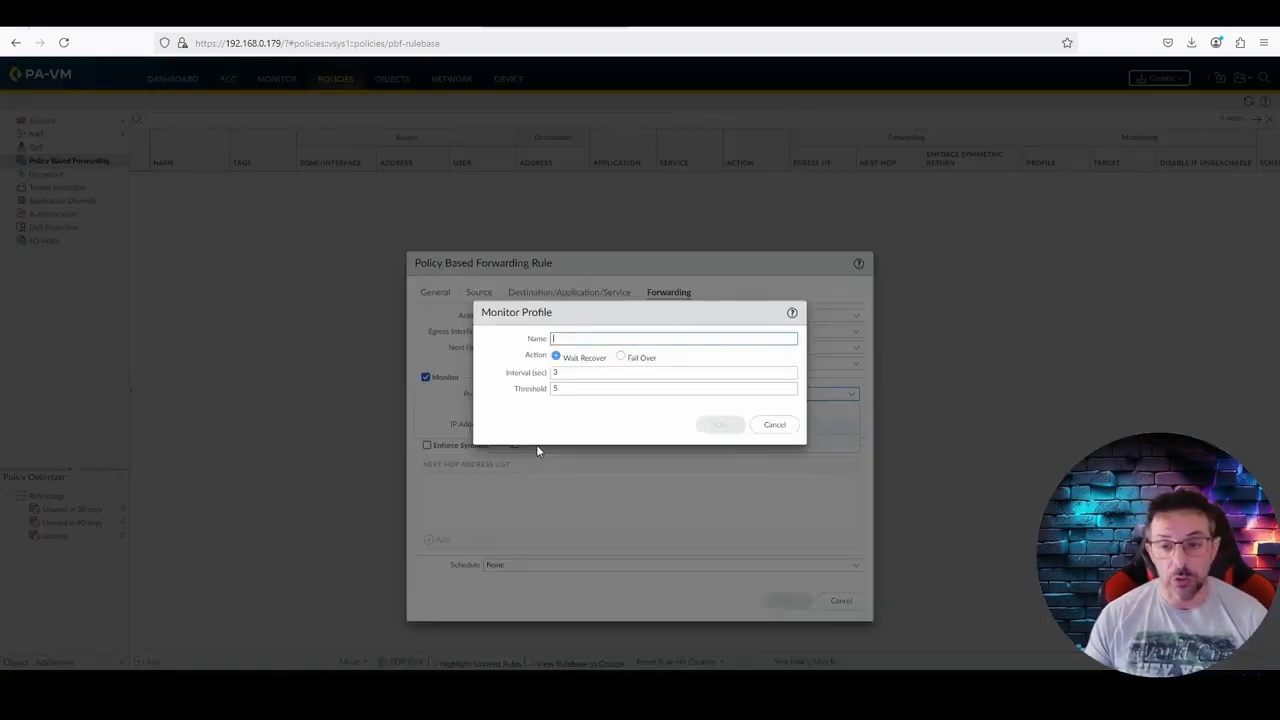
click(620, 358)
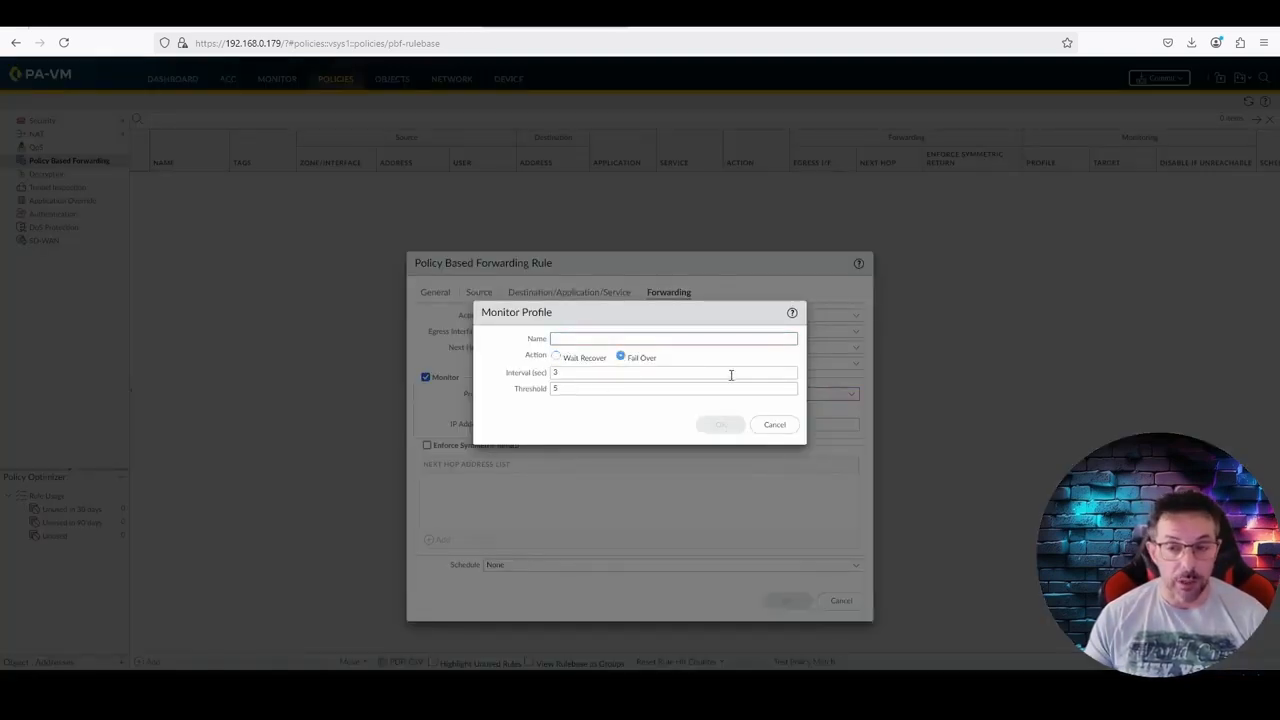
click(772, 427)
Step: Monitor 8.8.8.8 with the Fail over profile, disable the rule if the monitored IP is unreachable, and save the ISP1 rule
click(849, 396)
click(661, 433)
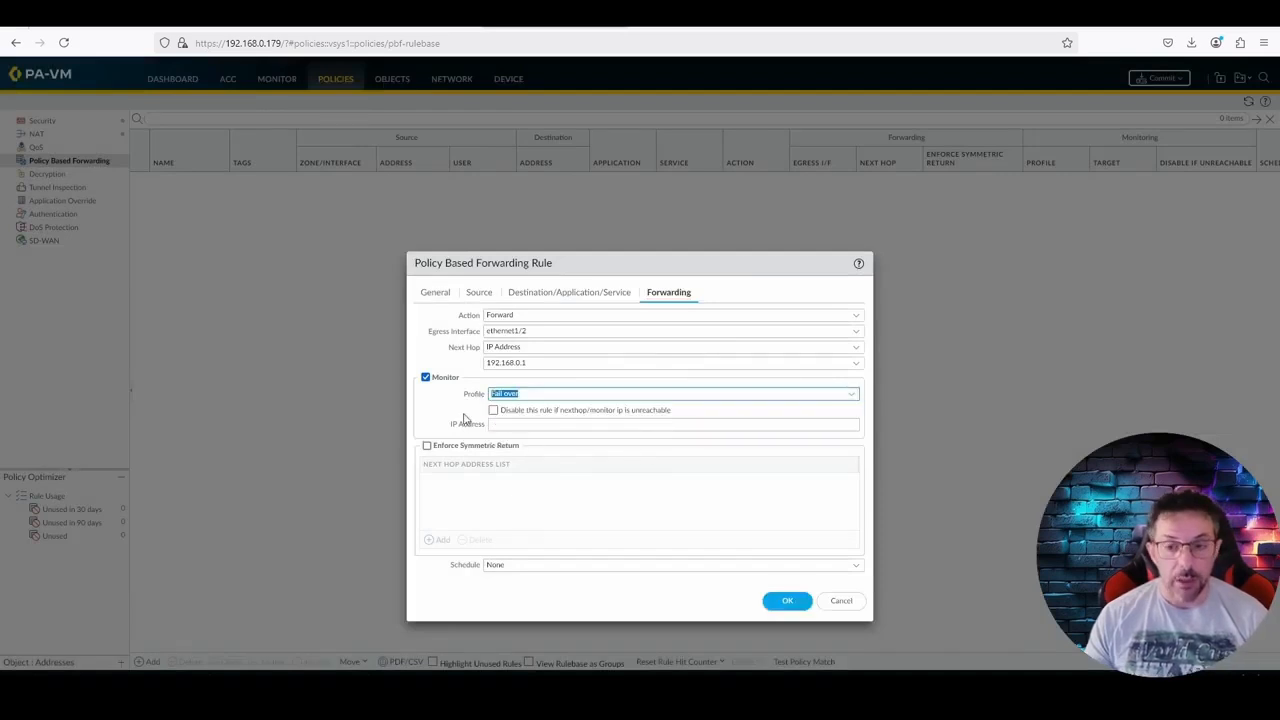
click(495, 413)
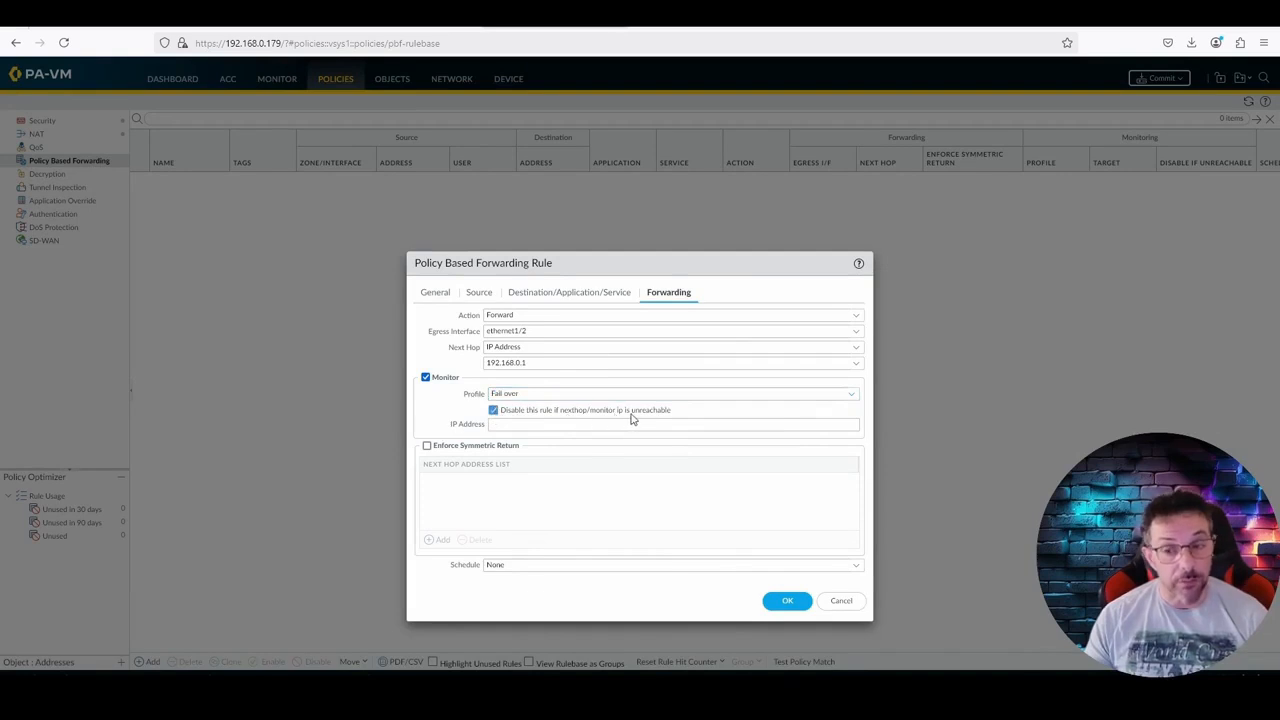
click(708, 425)
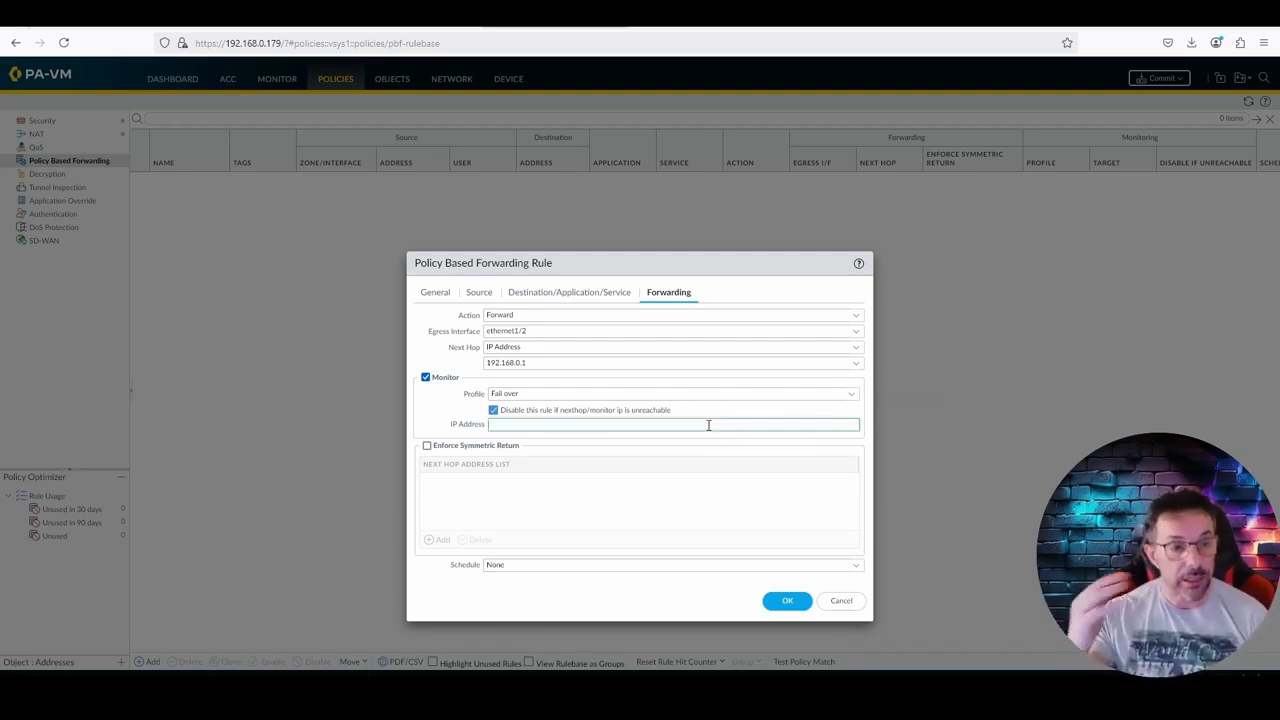
text(8.8.88.)
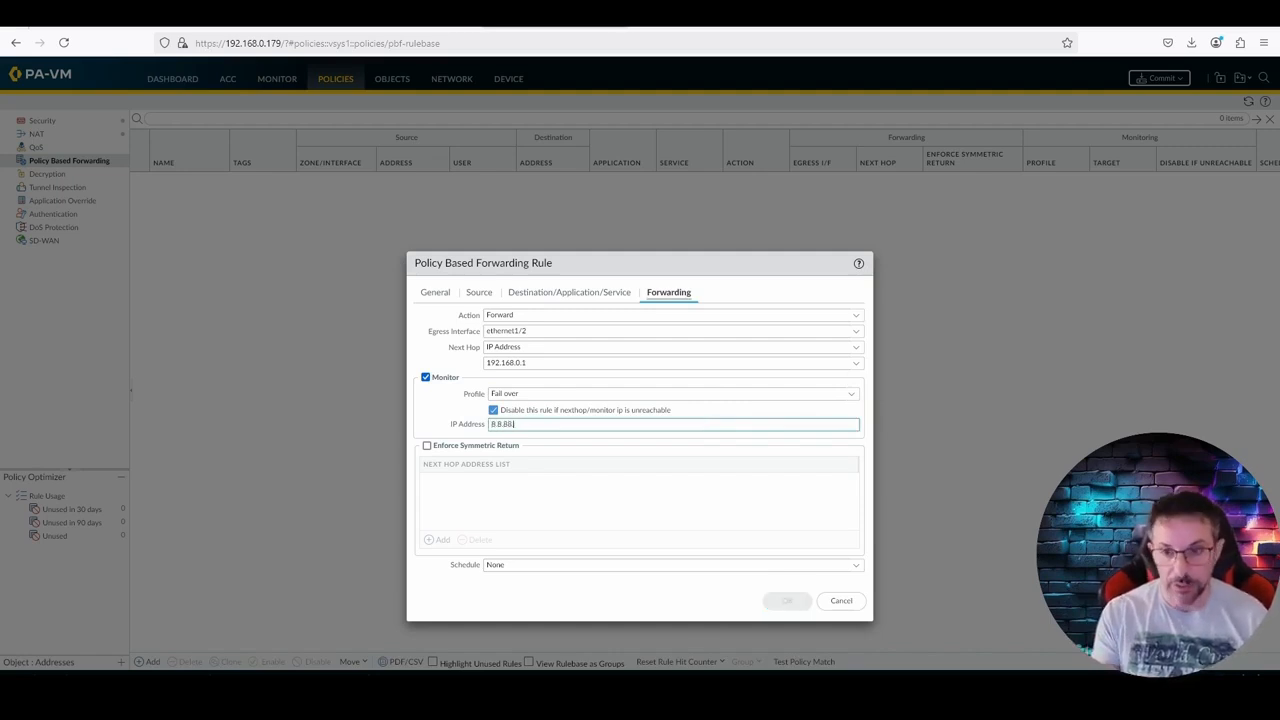
text(8)
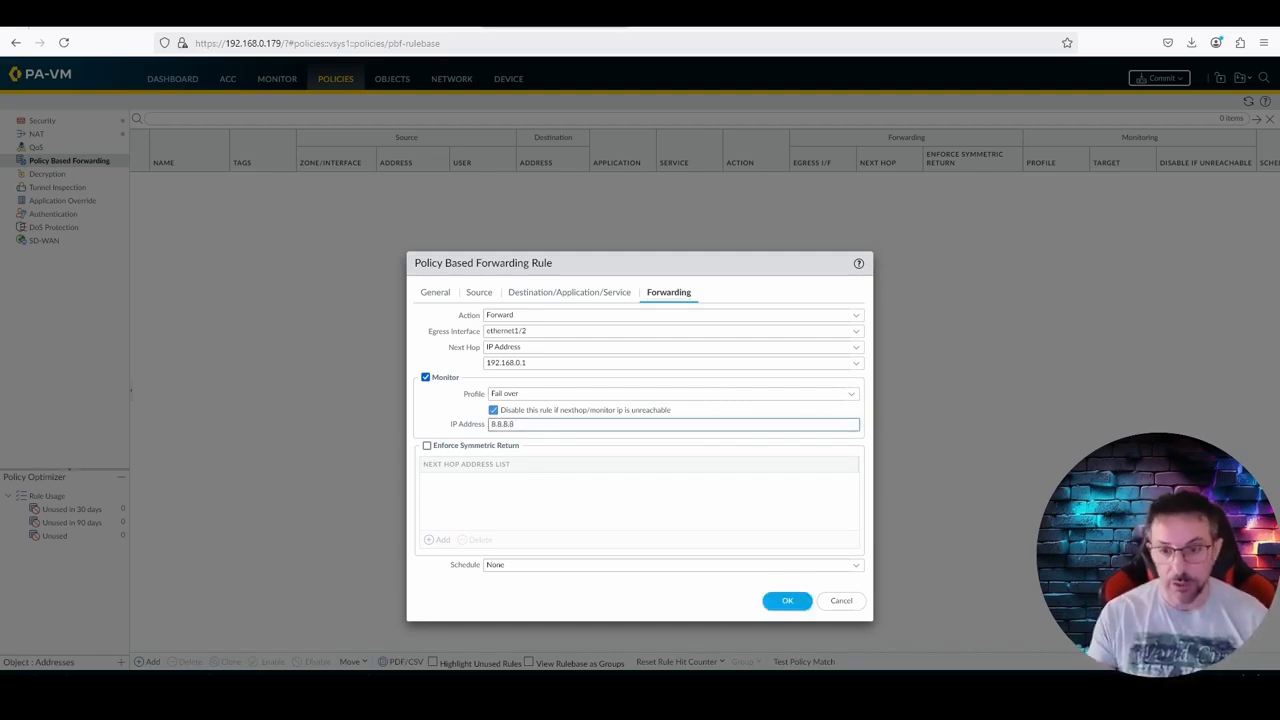
click(787, 601)
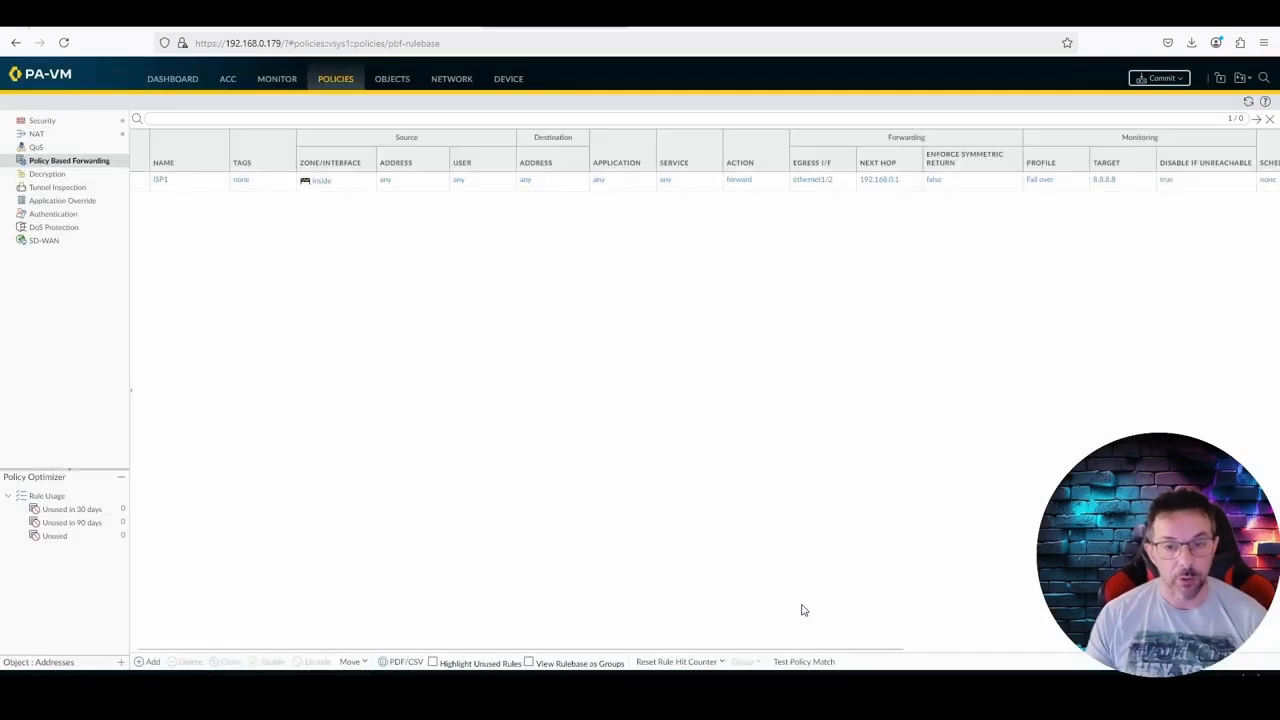
Step: Create a policy based forwarding rule named ISP2 with inside as its source zone
click(152, 662)
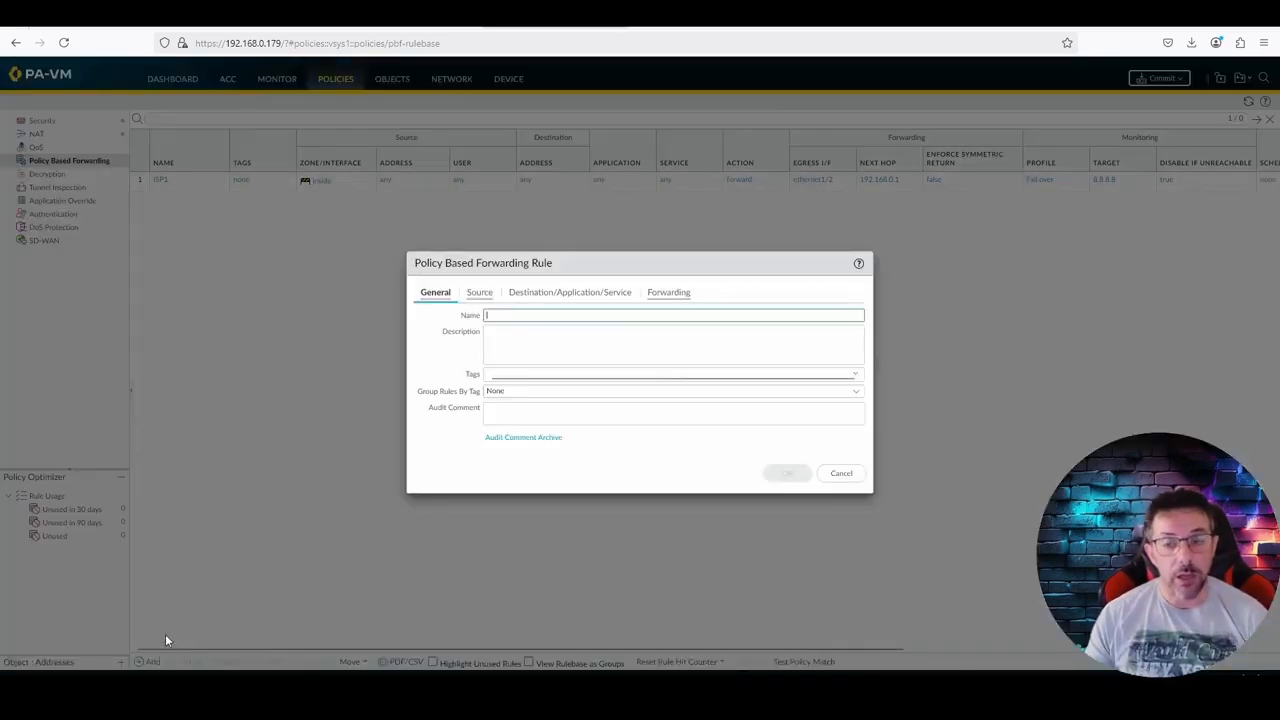
text(ISP2)
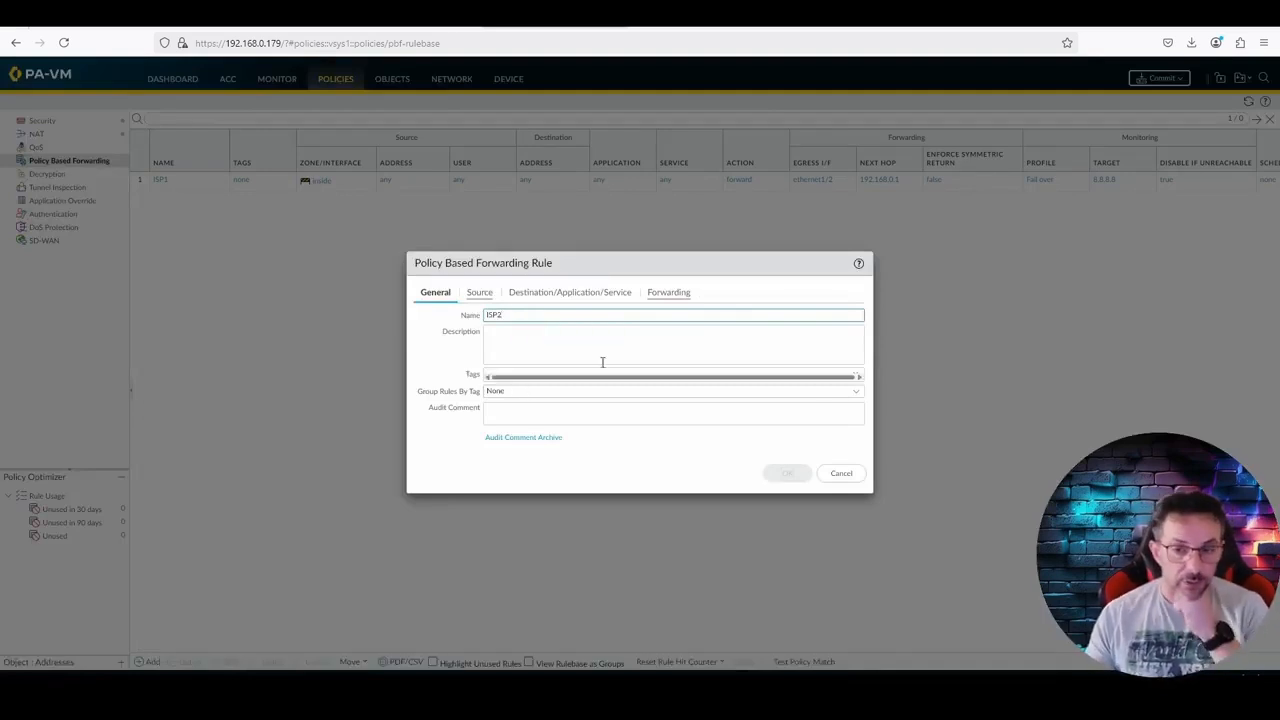
click(480, 294)
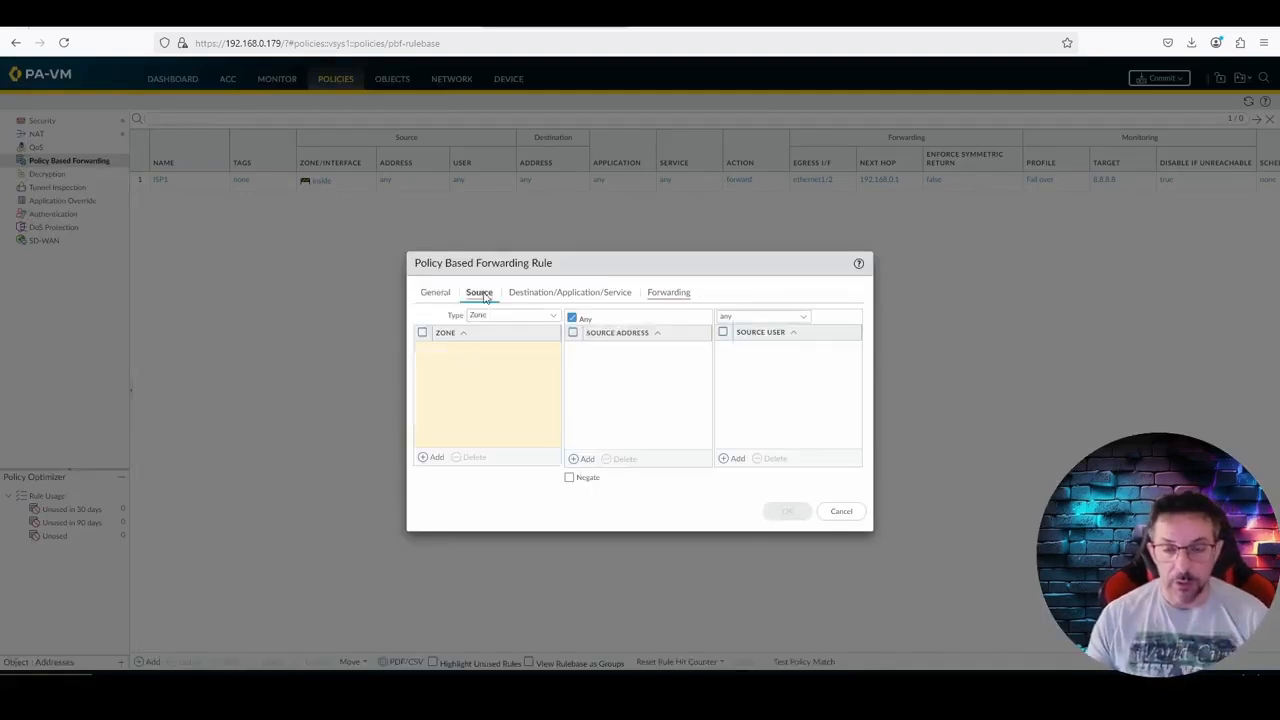
click(431, 460)
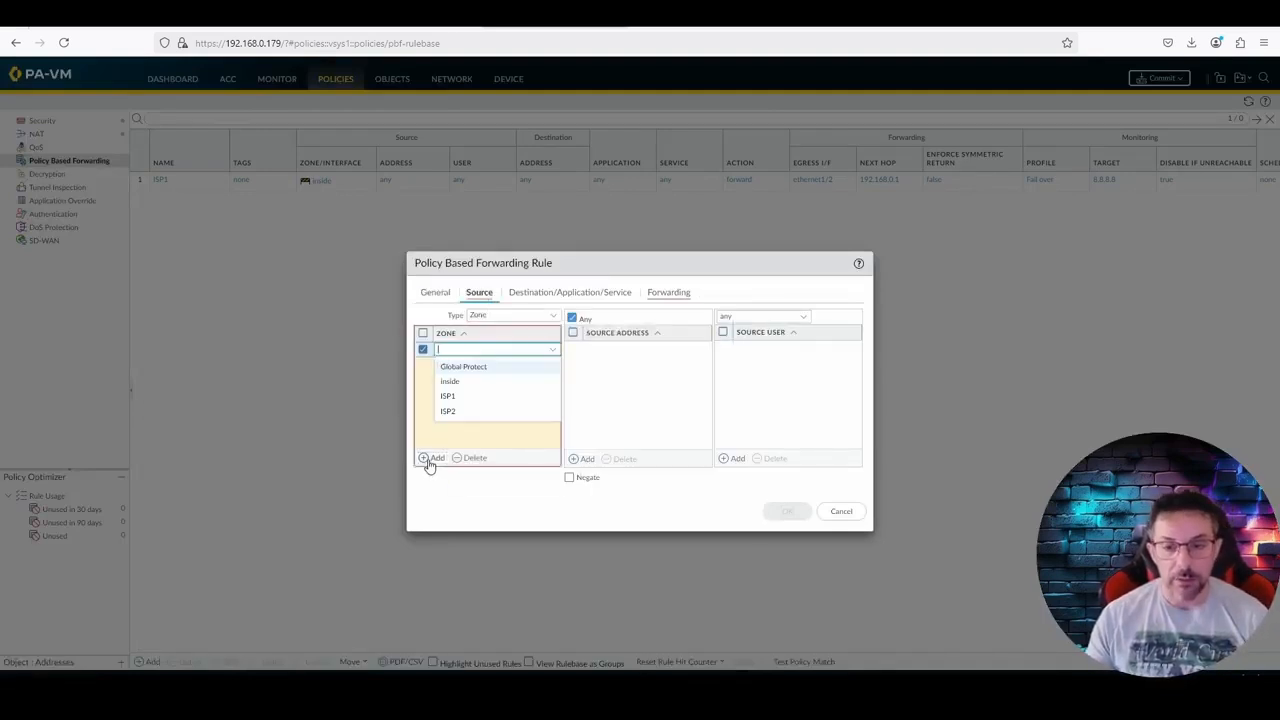
click(465, 383)
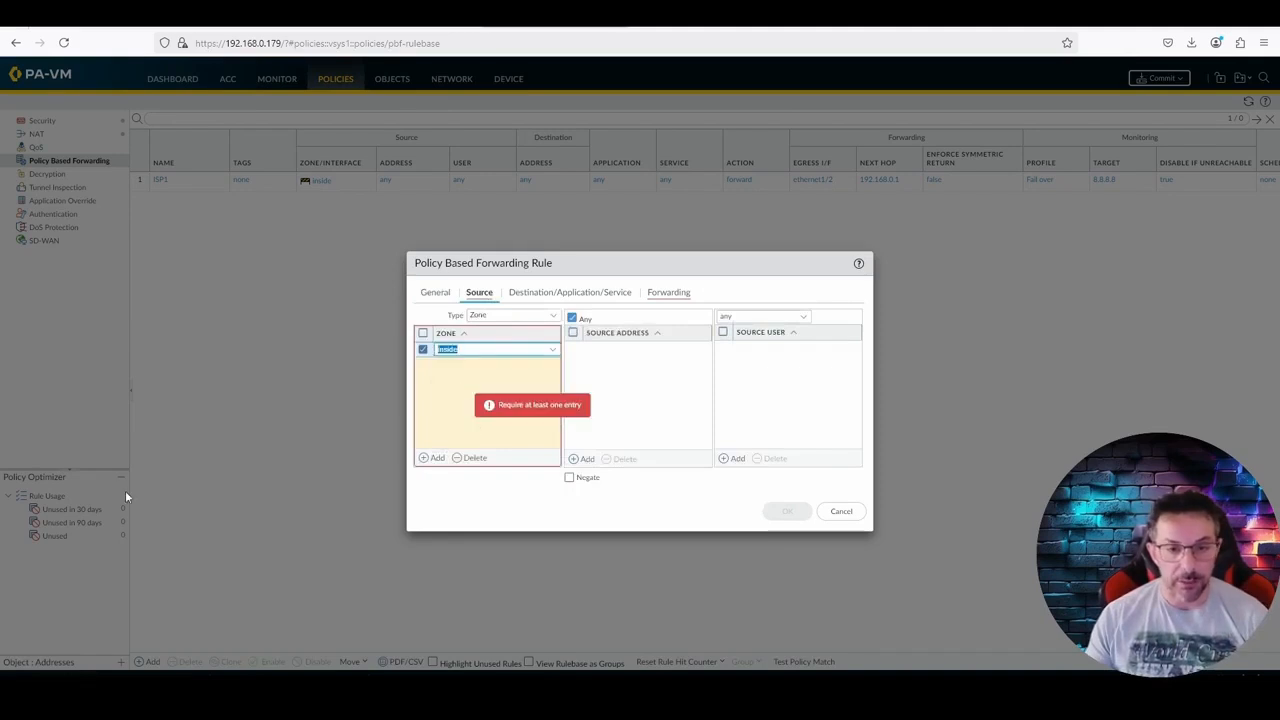
click(477, 447)
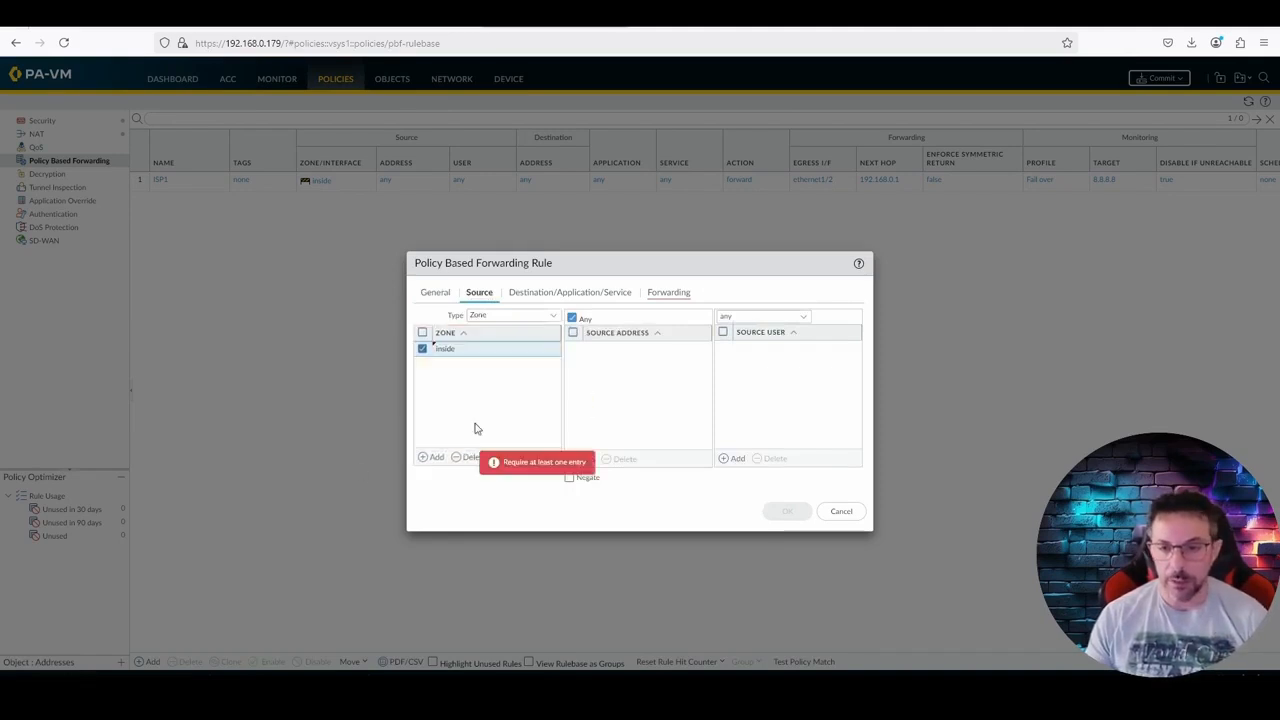
Step: Set the ISP2 rule to forward through ethernet1/3 to next hop IP address 10.0.137.1 and save it without monitoring
click(670, 295)
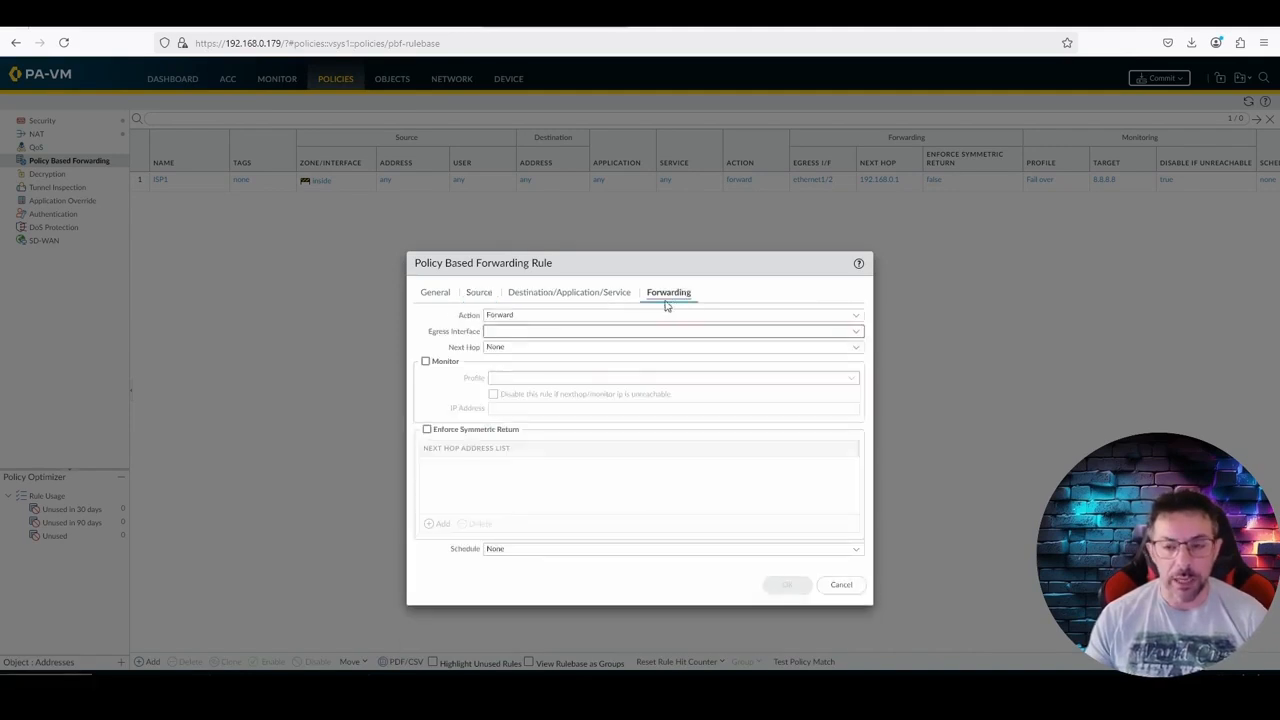
click(858, 335)
click(603, 411)
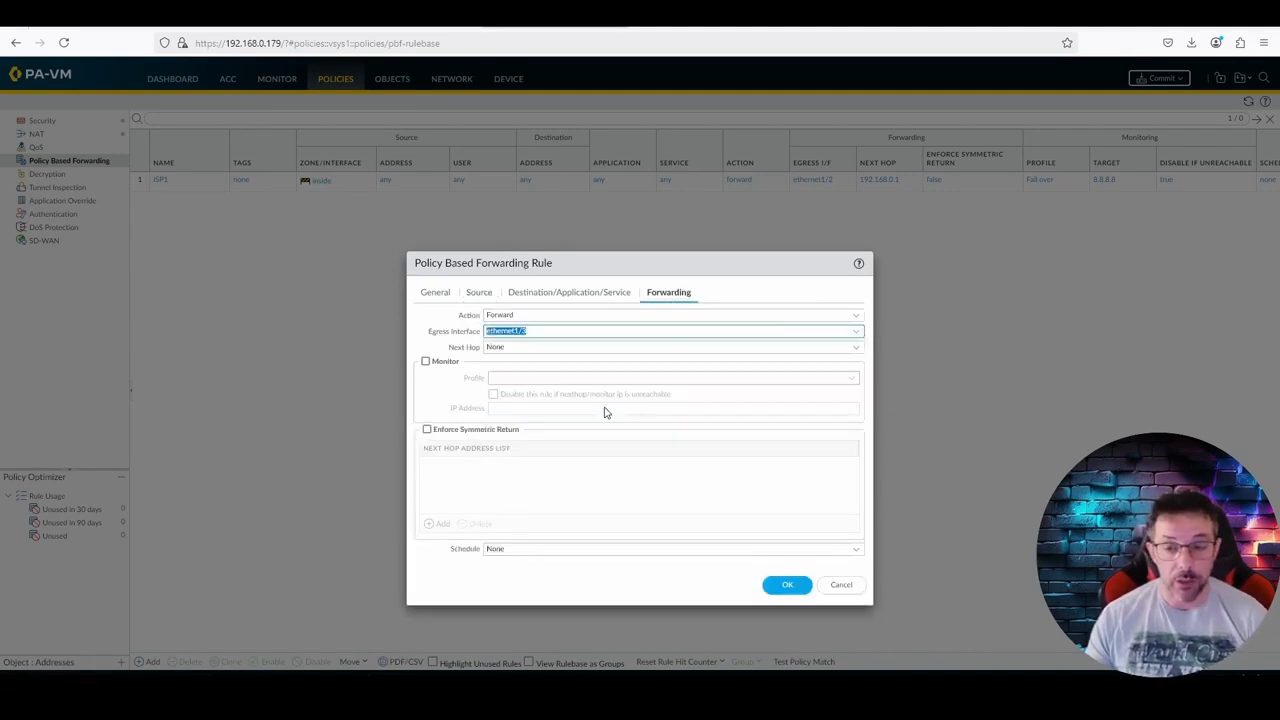
click(857, 348)
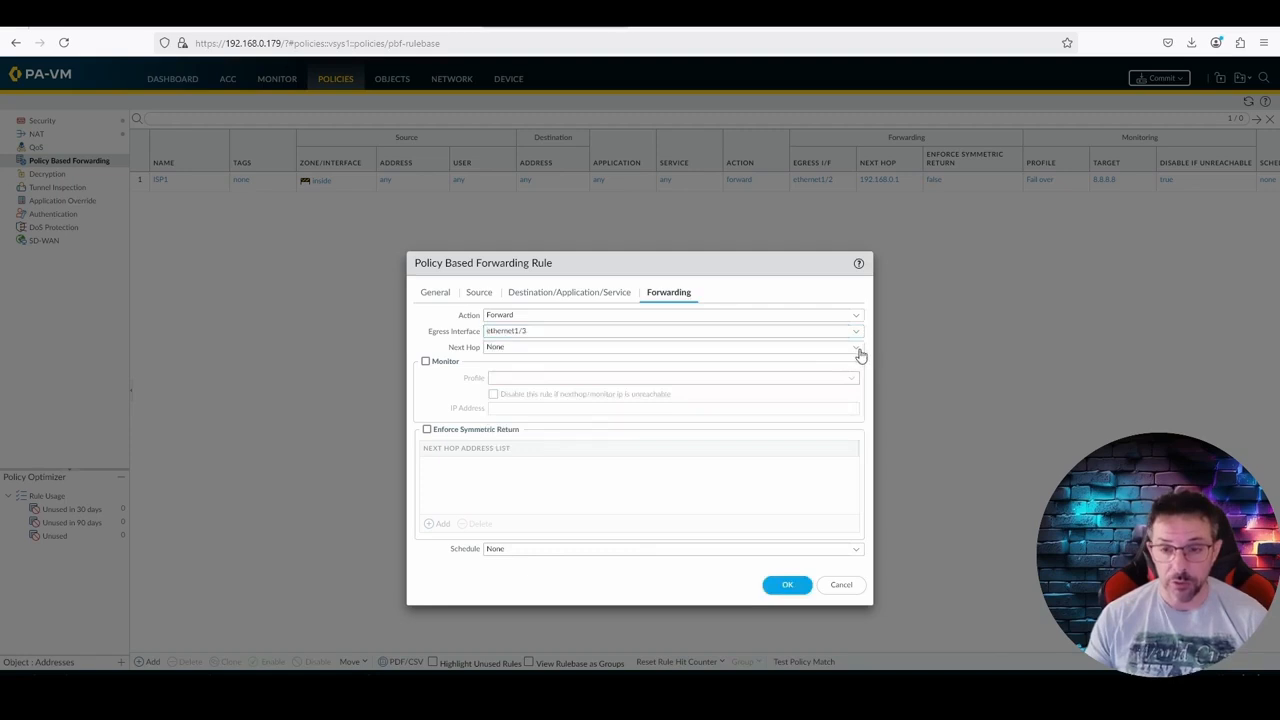
click(655, 365)
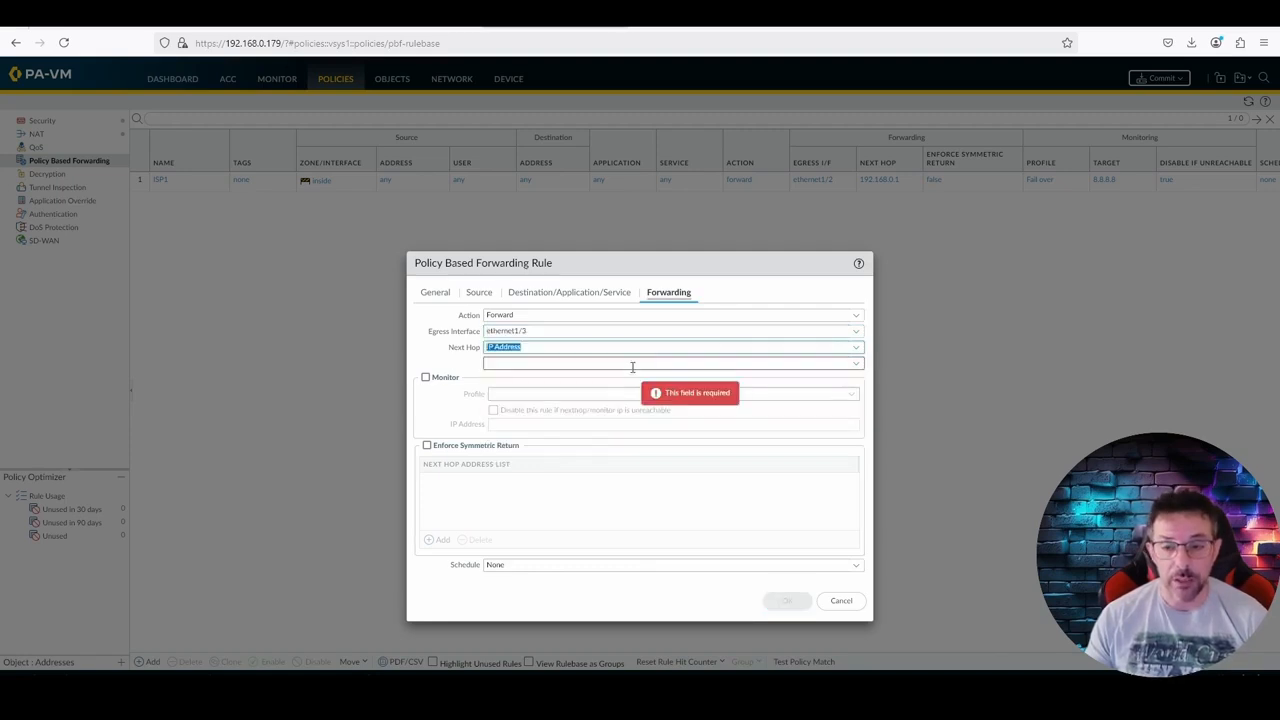
text(10)
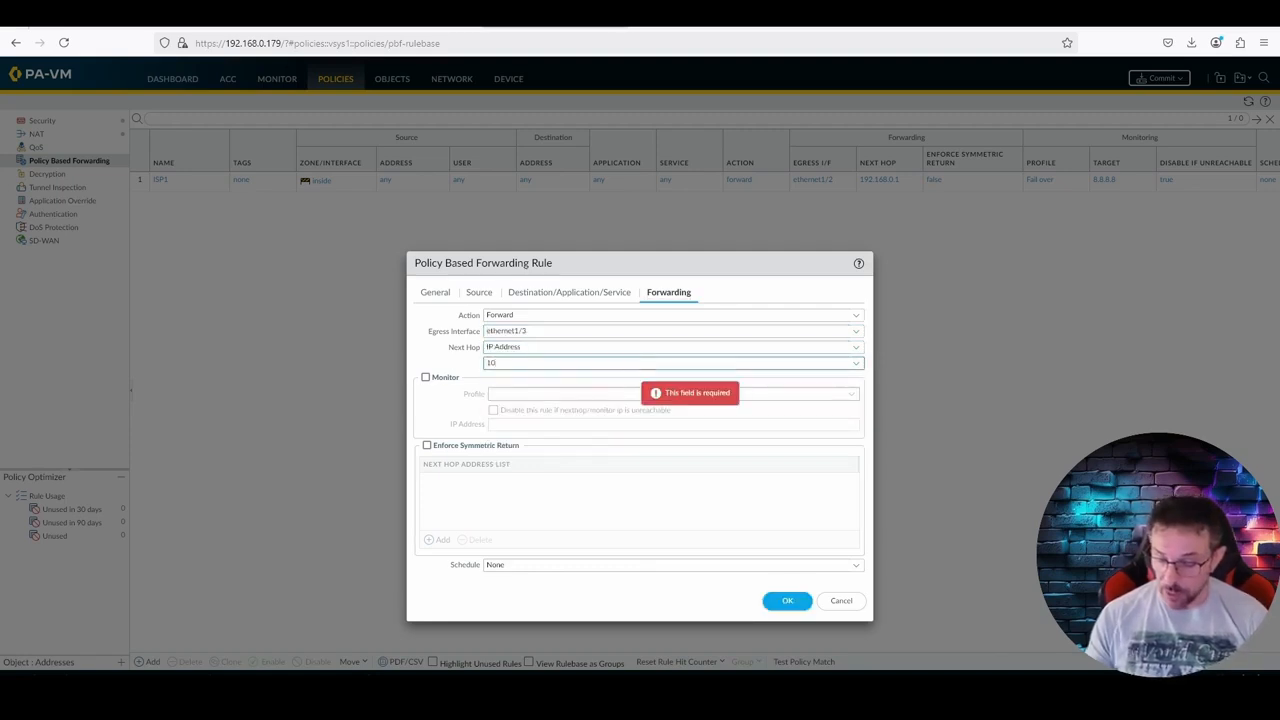
text(.0.137.1)
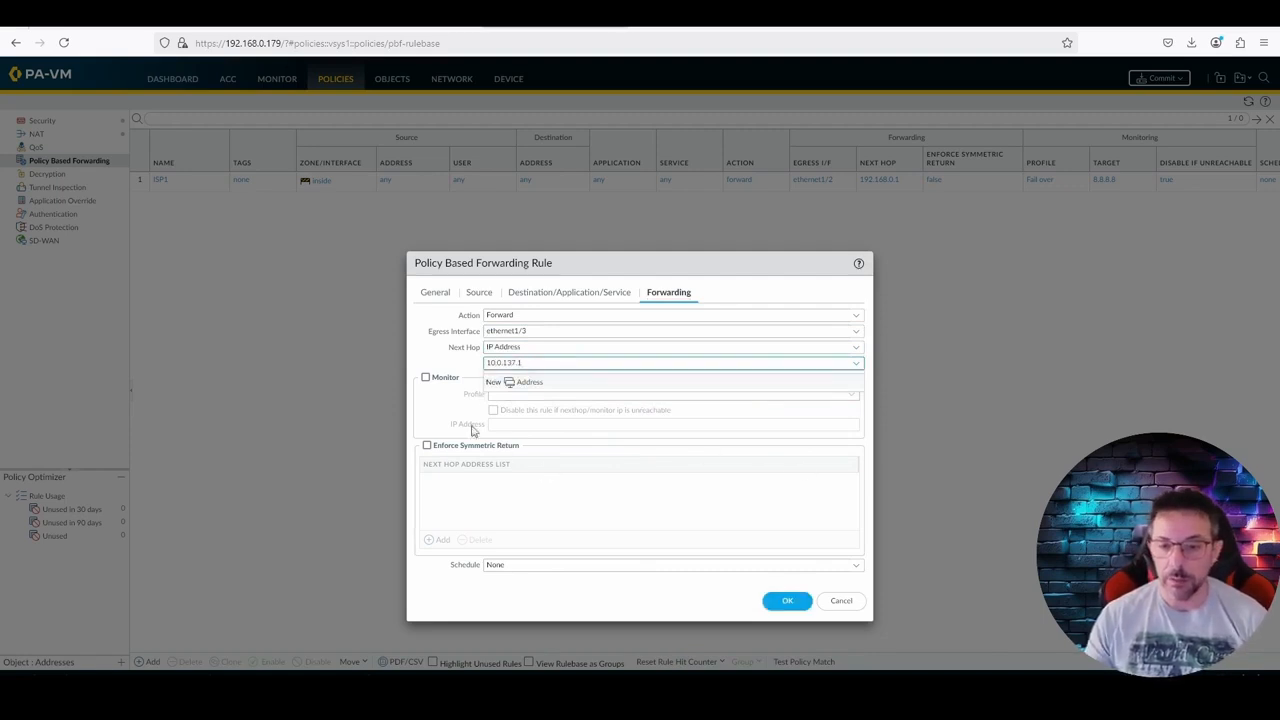
click(446, 413)
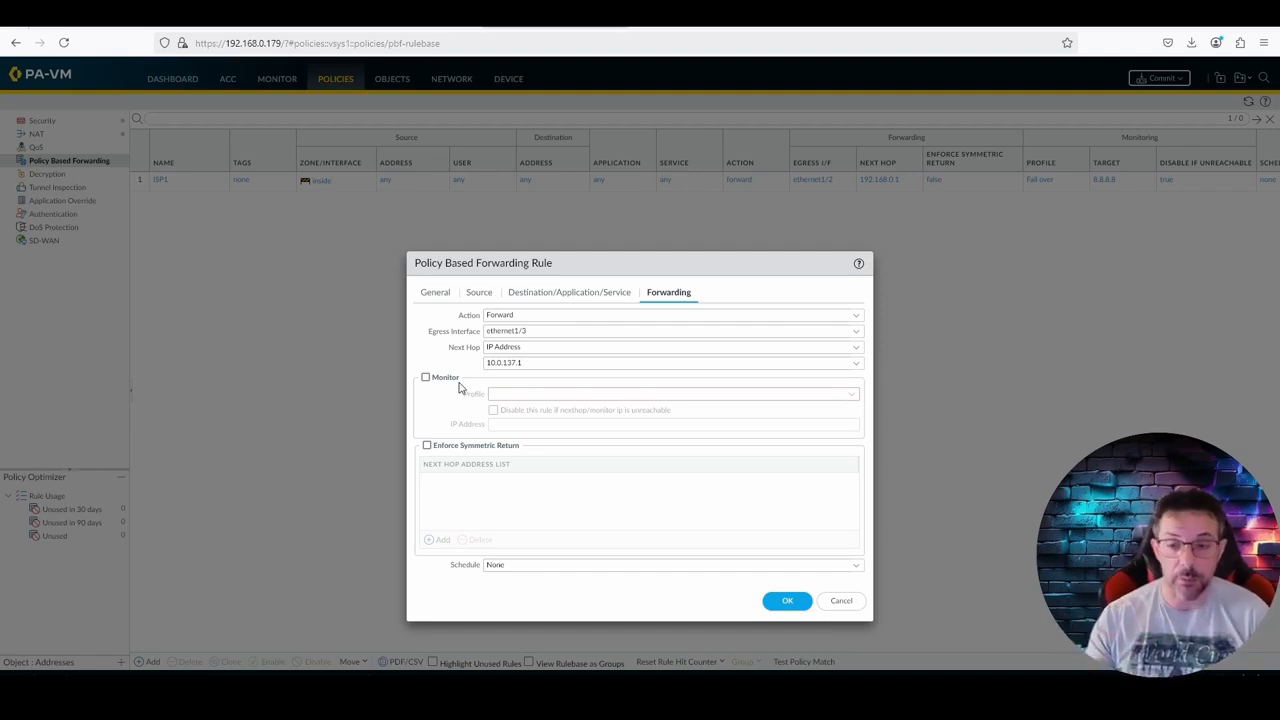
click(788, 606)
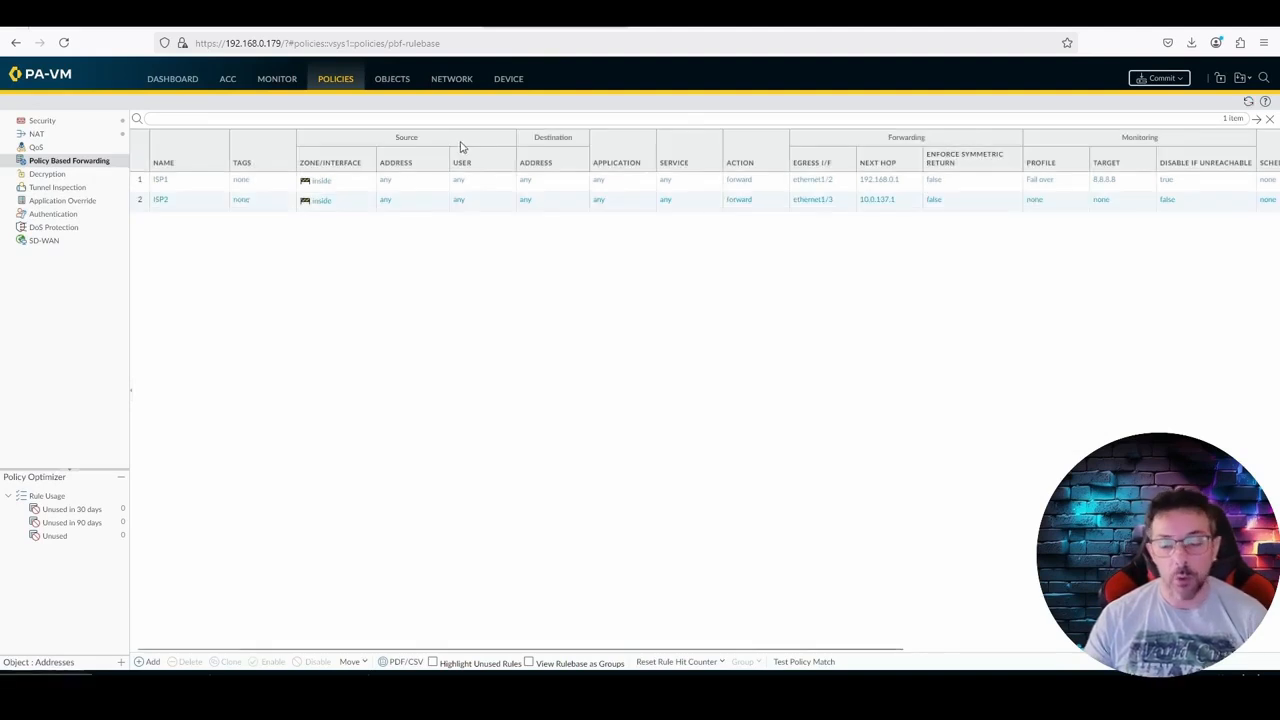
Step: Add an IPv4 static route named Return-Path with destination 10.0.137.0/24 to virtual router VRF1
click(462, 82)
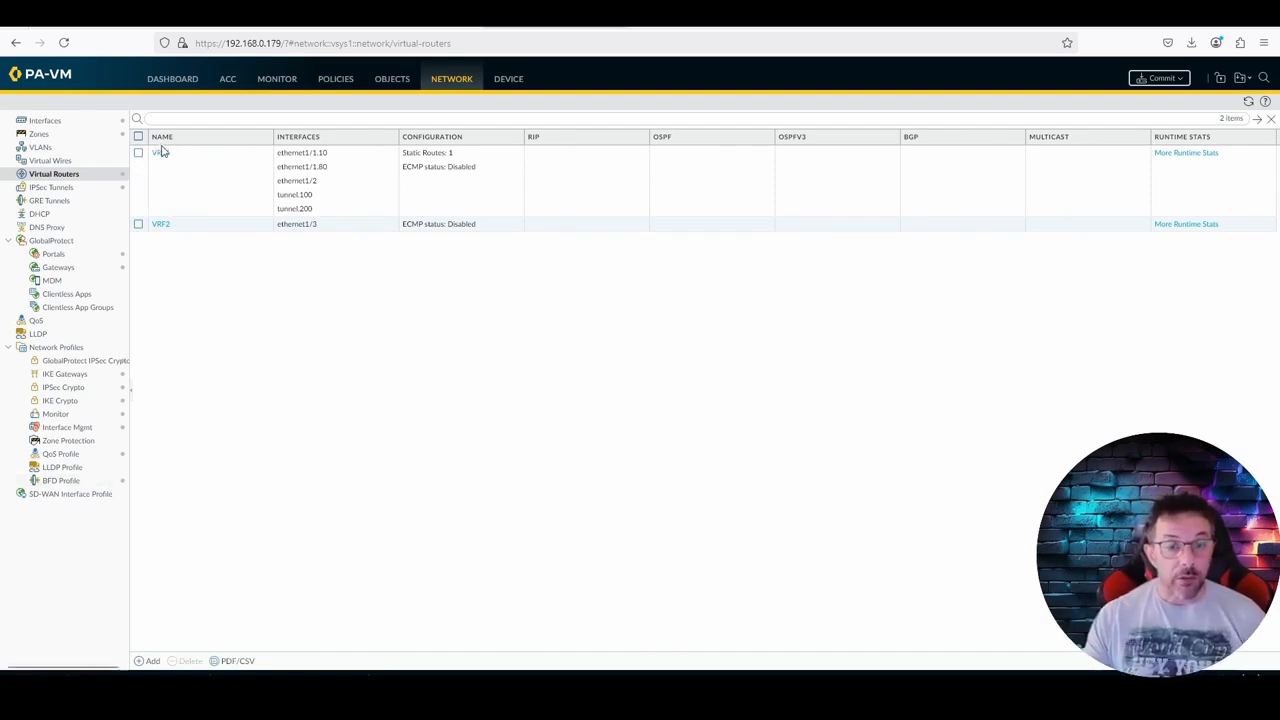
click(161, 156)
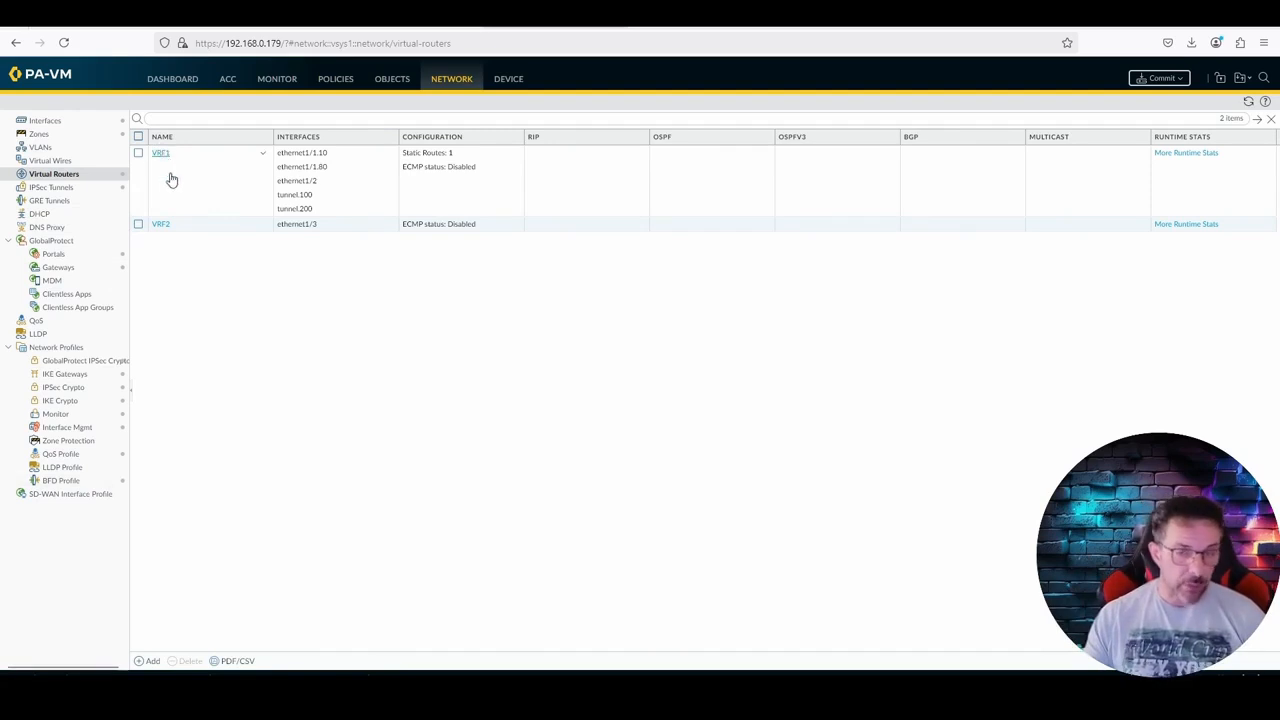
click(409, 258)
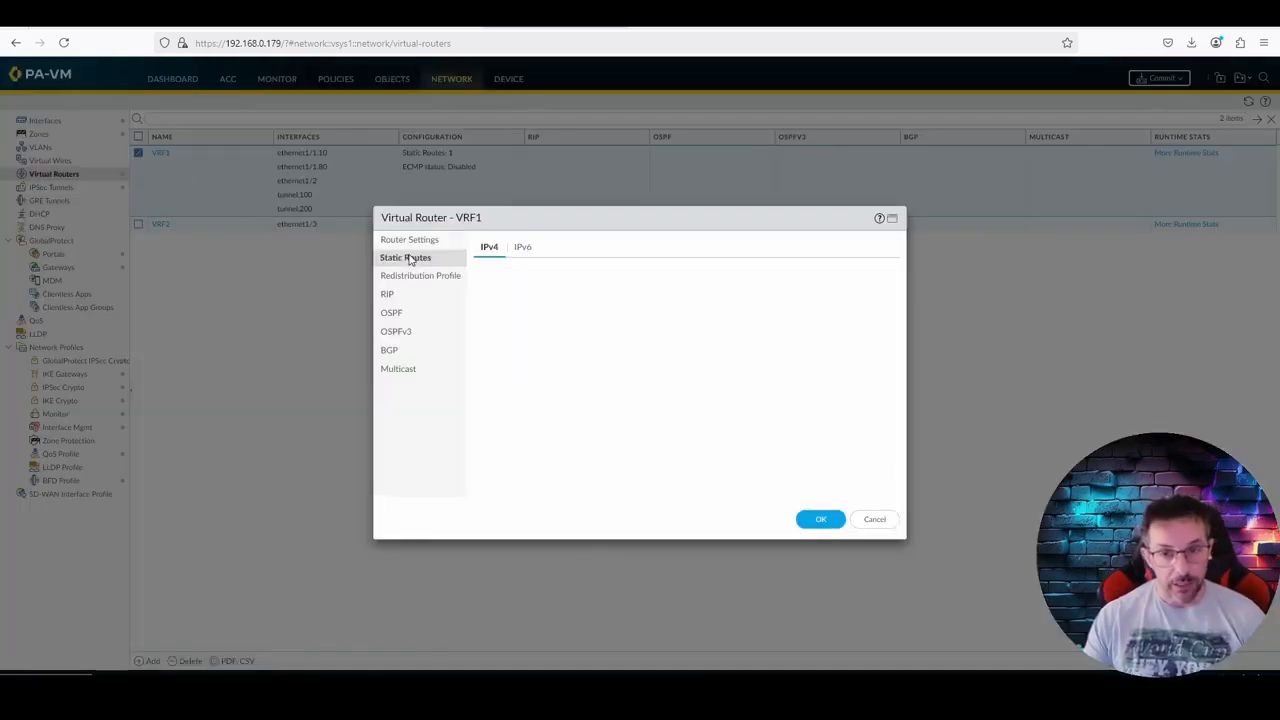
click(492, 485)
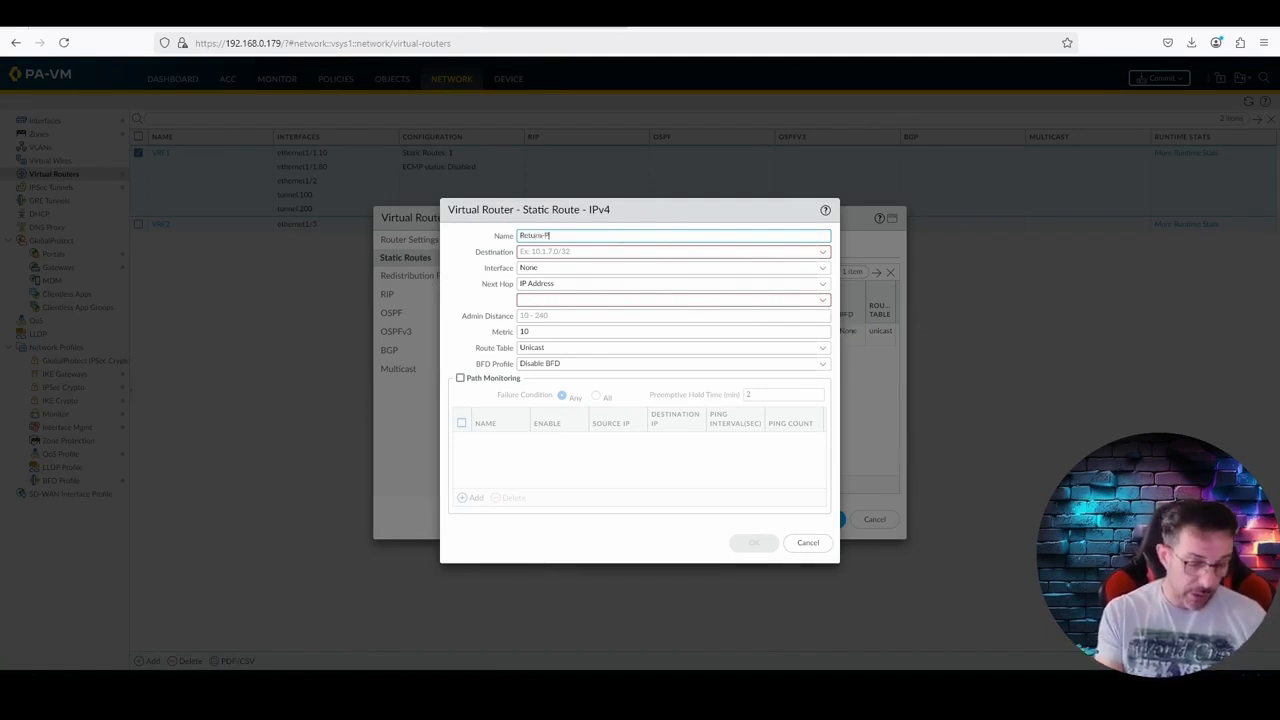
key(Tab)
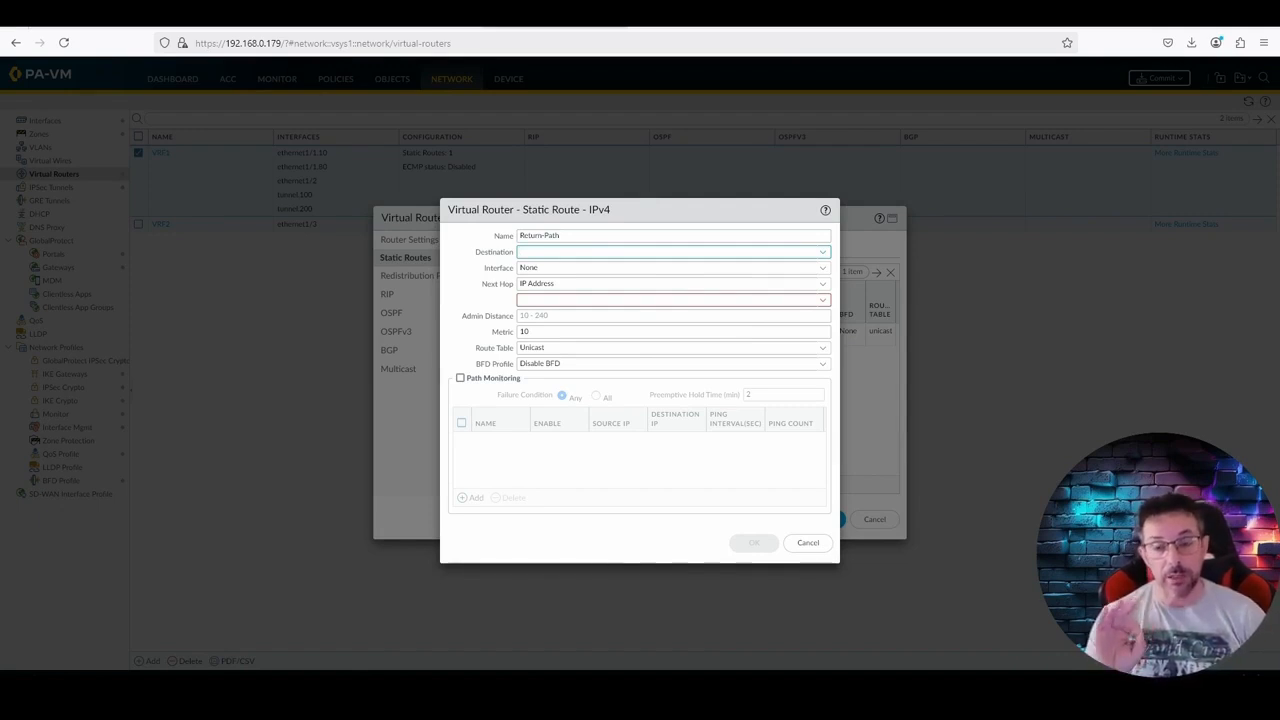
text(10.0.137.0/24)
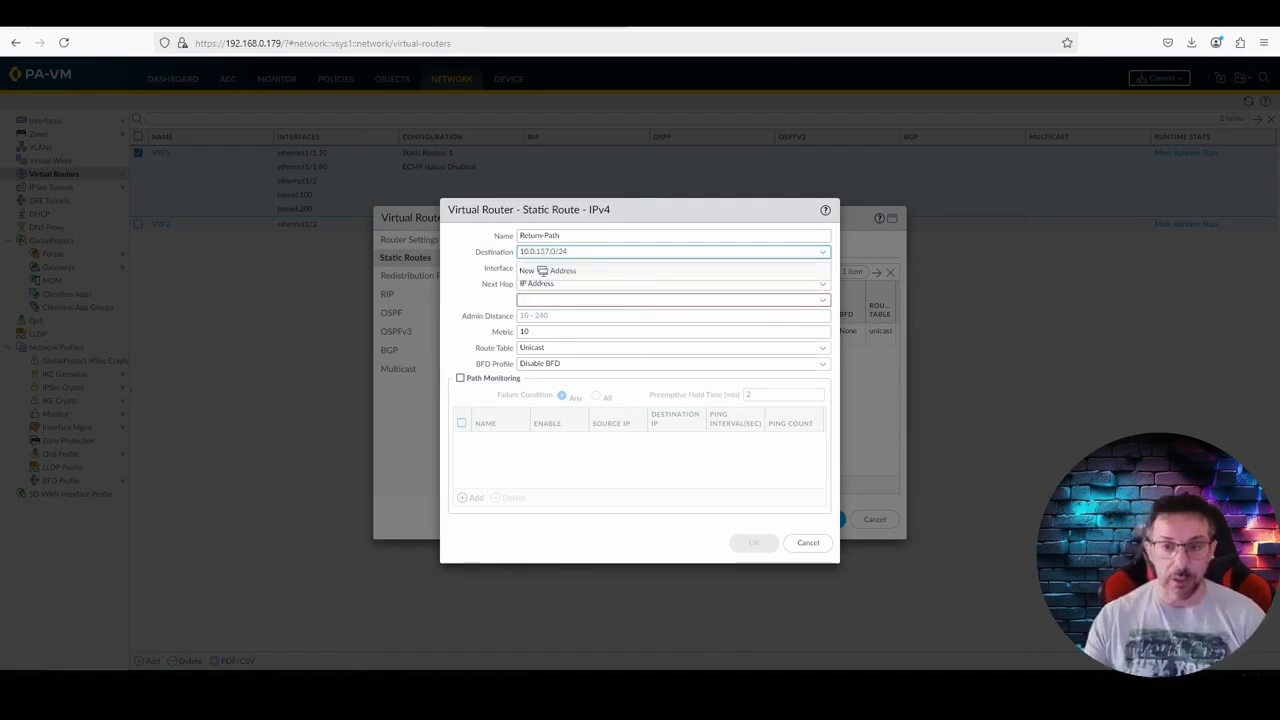
click(680, 483)
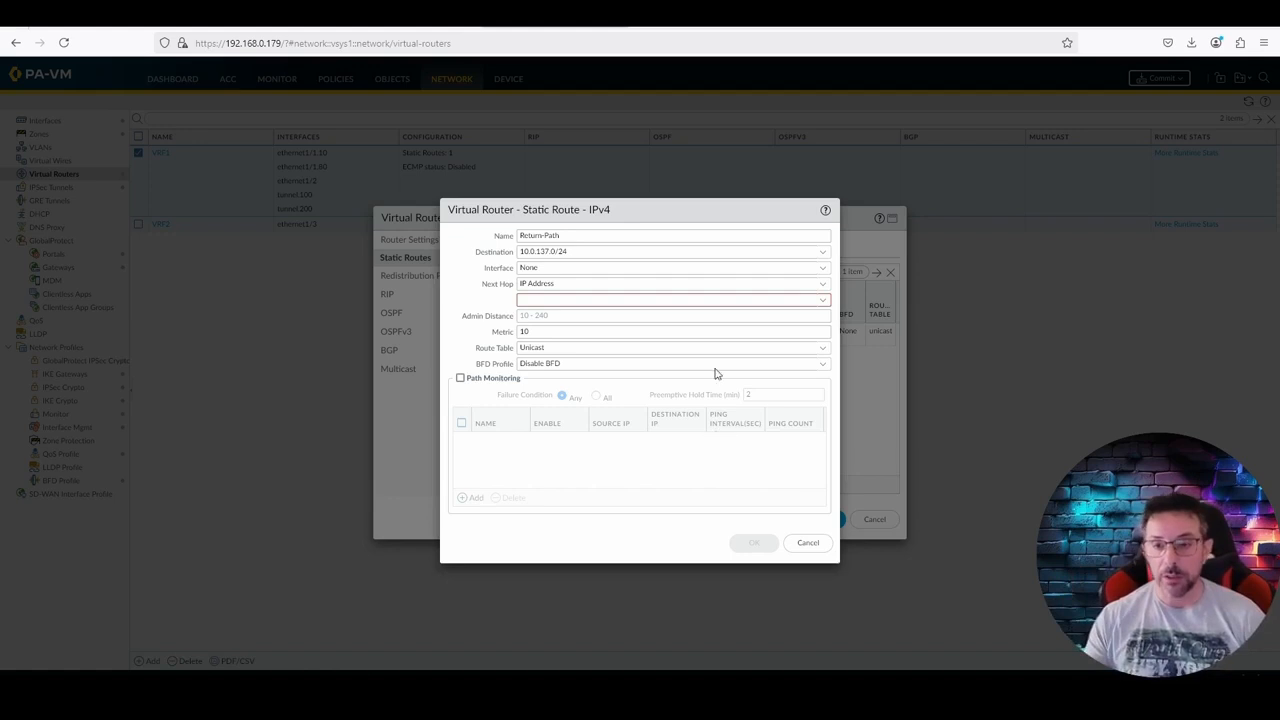
Step: Set the Return-Path route's next hop to Next VR with VRF2, then save the route and virtual router VRF1
click(824, 271)
click(824, 271)
click(823, 288)
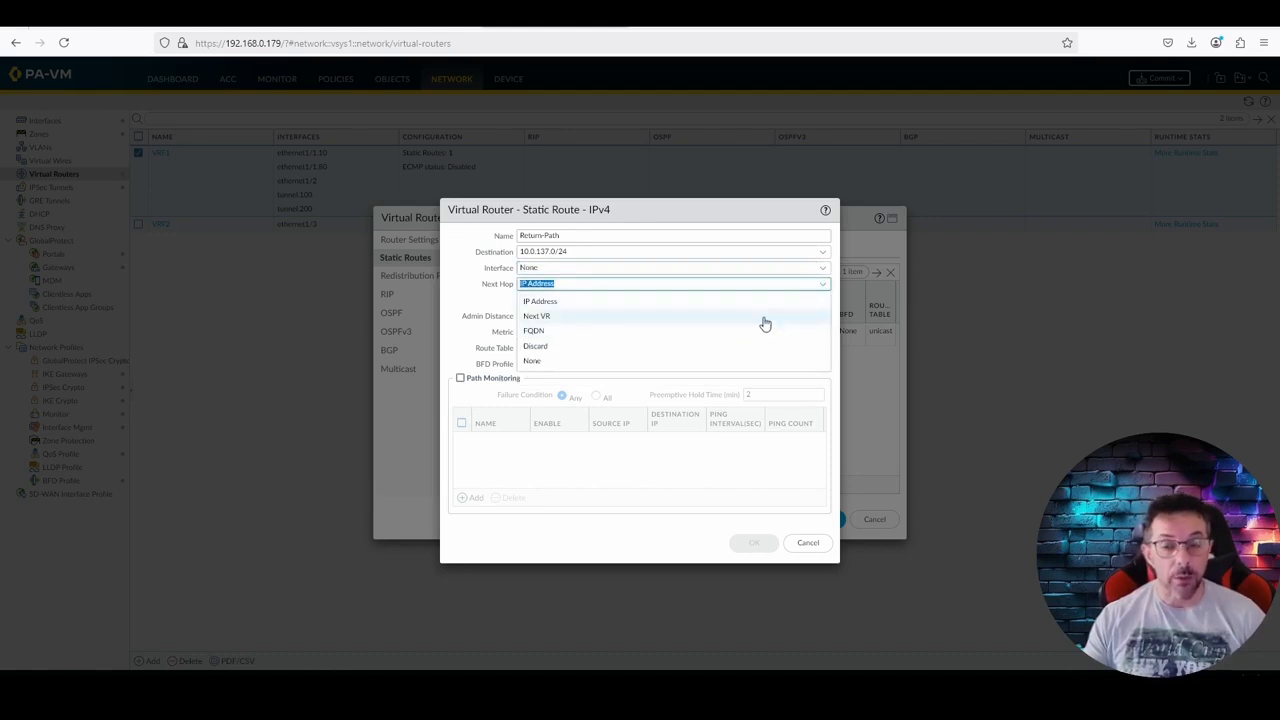
click(764, 317)
click(822, 302)
click(638, 318)
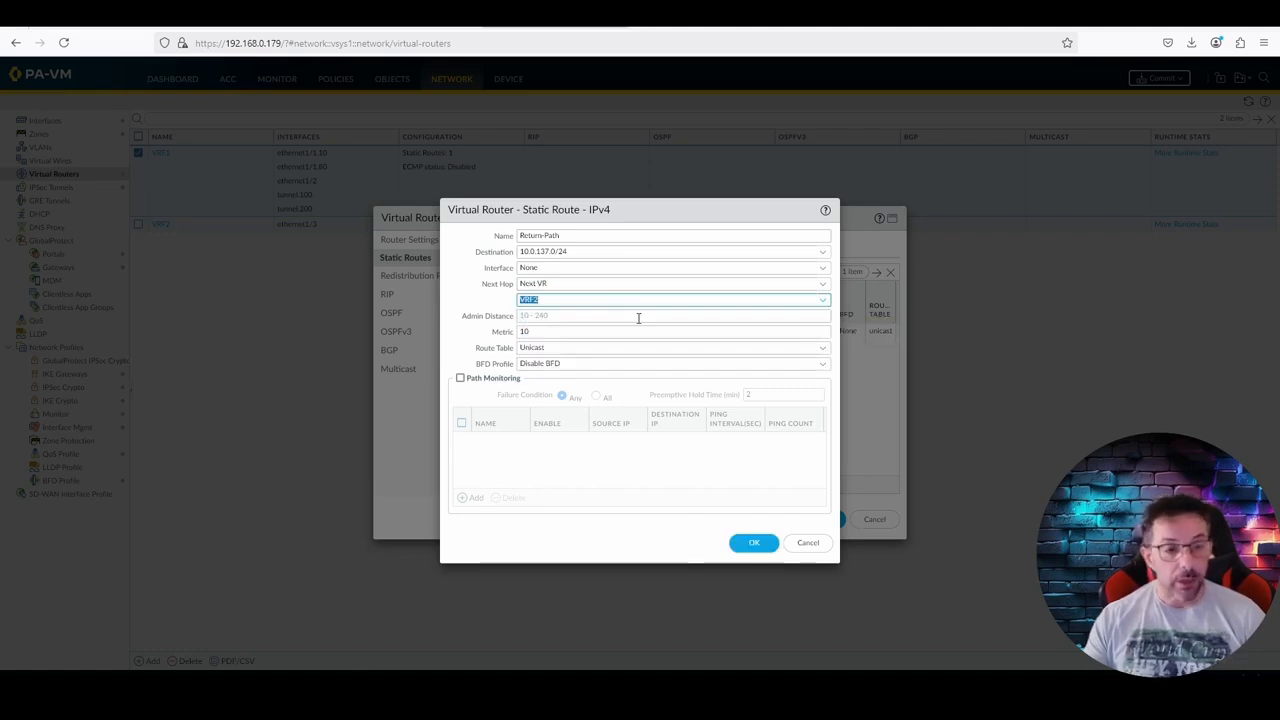
click(752, 543)
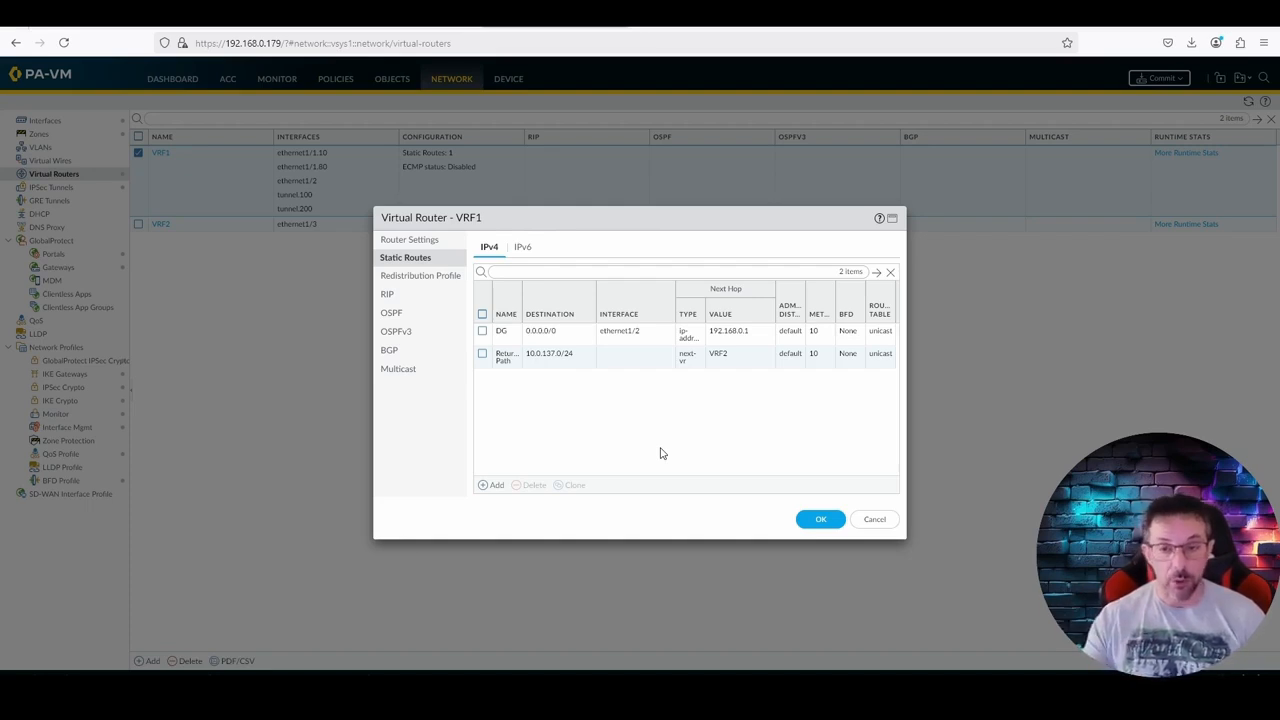
click(820, 519)
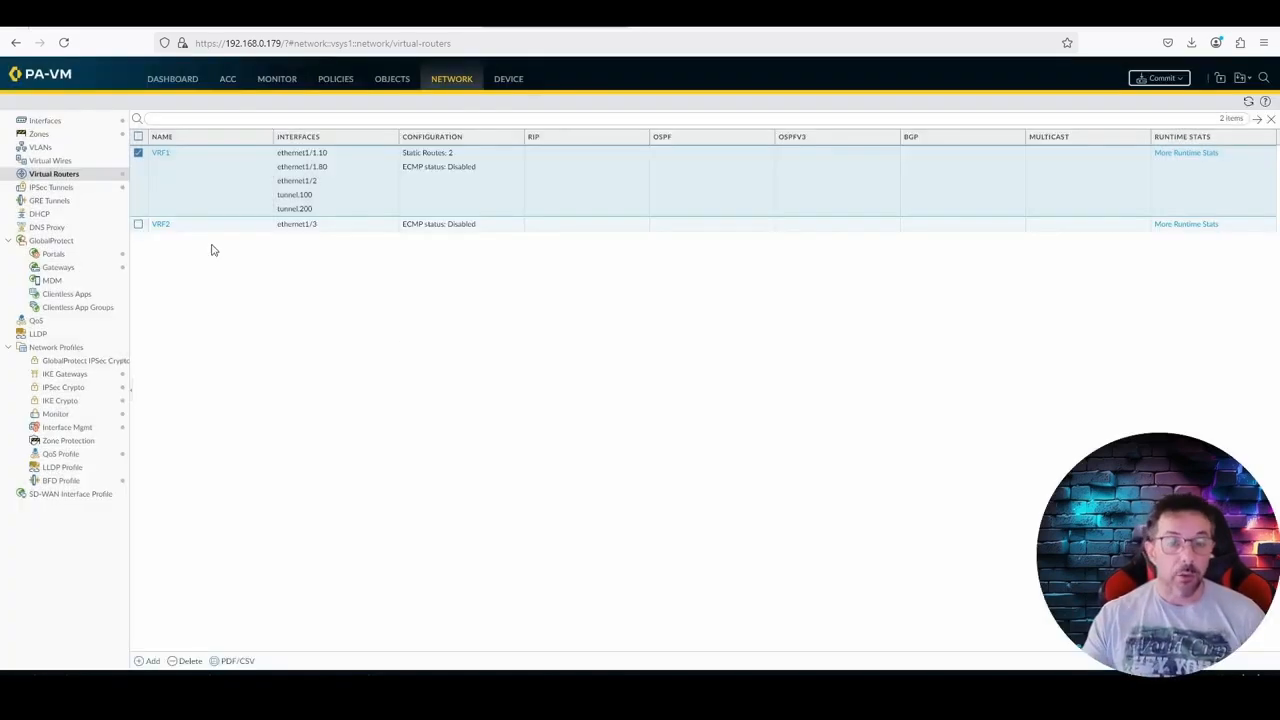
Step: Add an IPv4 static route named DG with destination 0.0.0.0/0 to virtual router VRF2
click(158, 224)
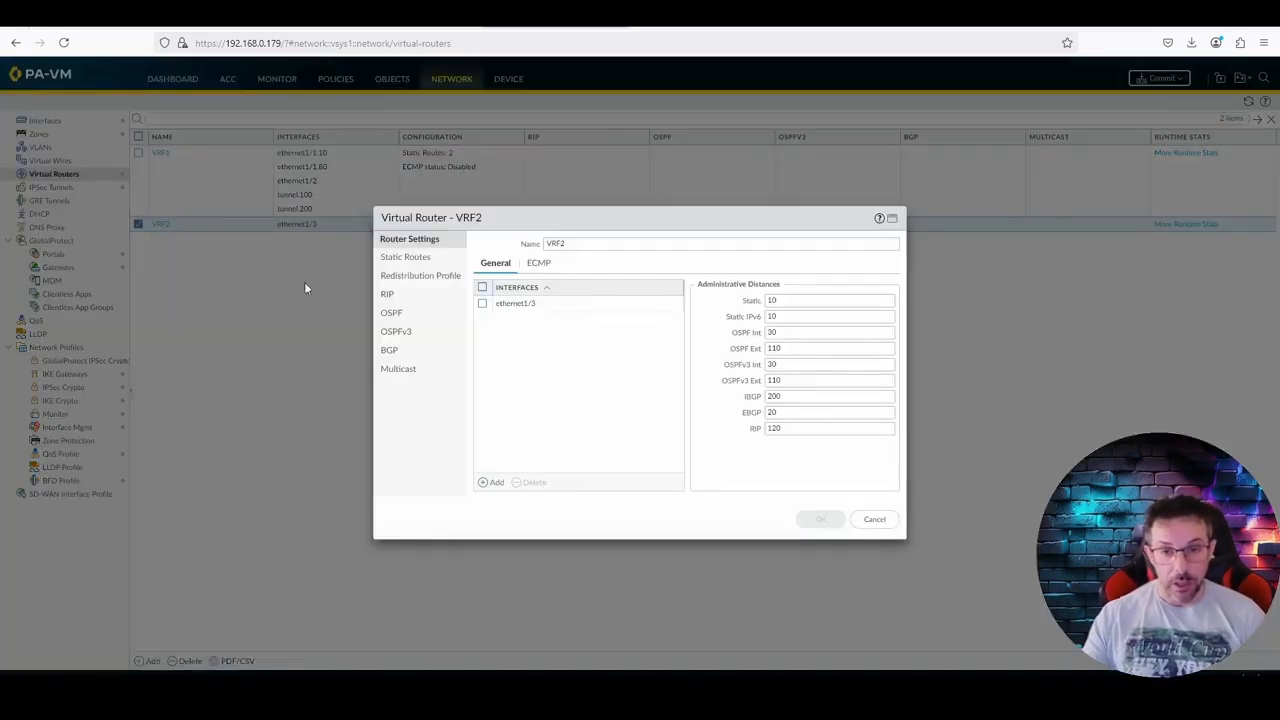
click(405, 258)
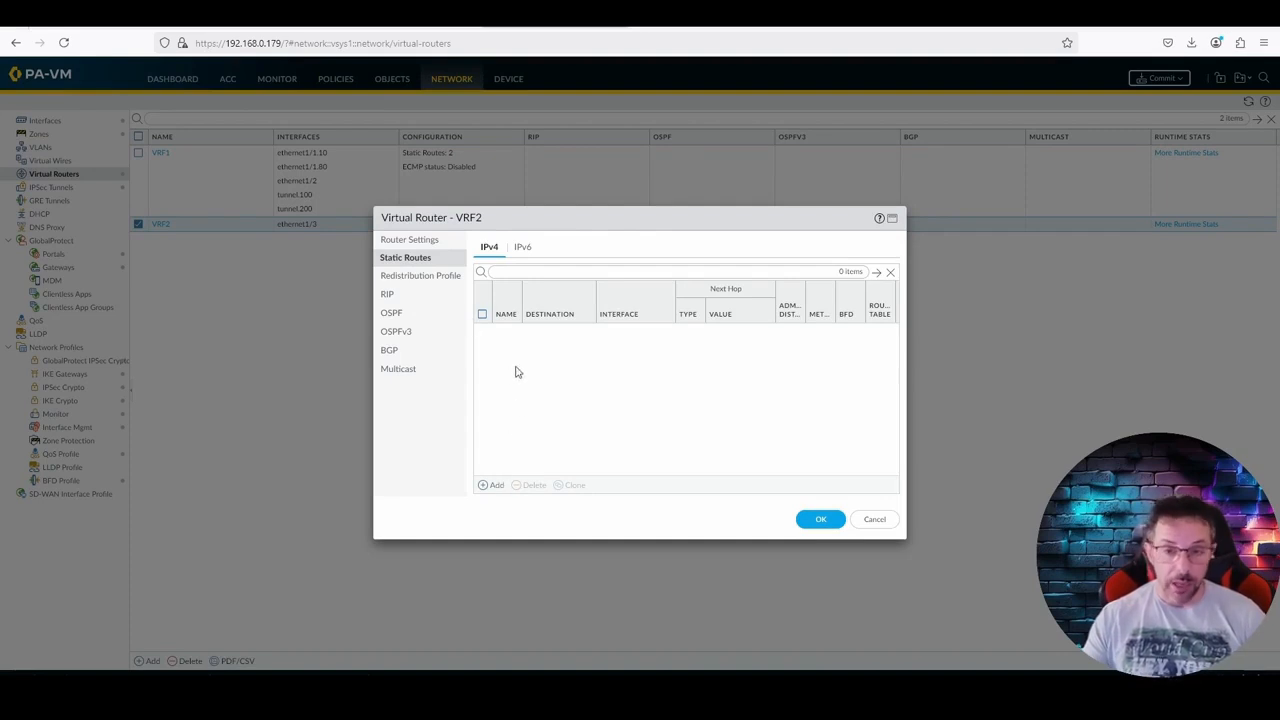
click(497, 484)
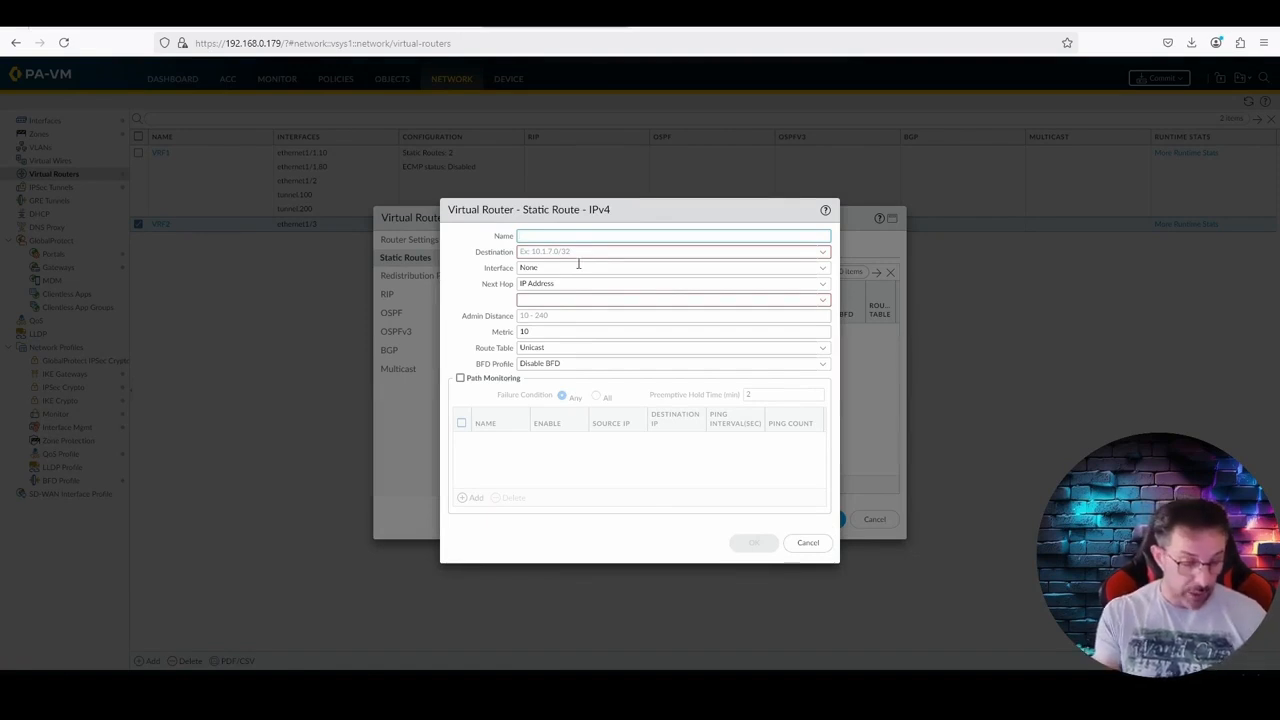
text(DG)
key(Tab)
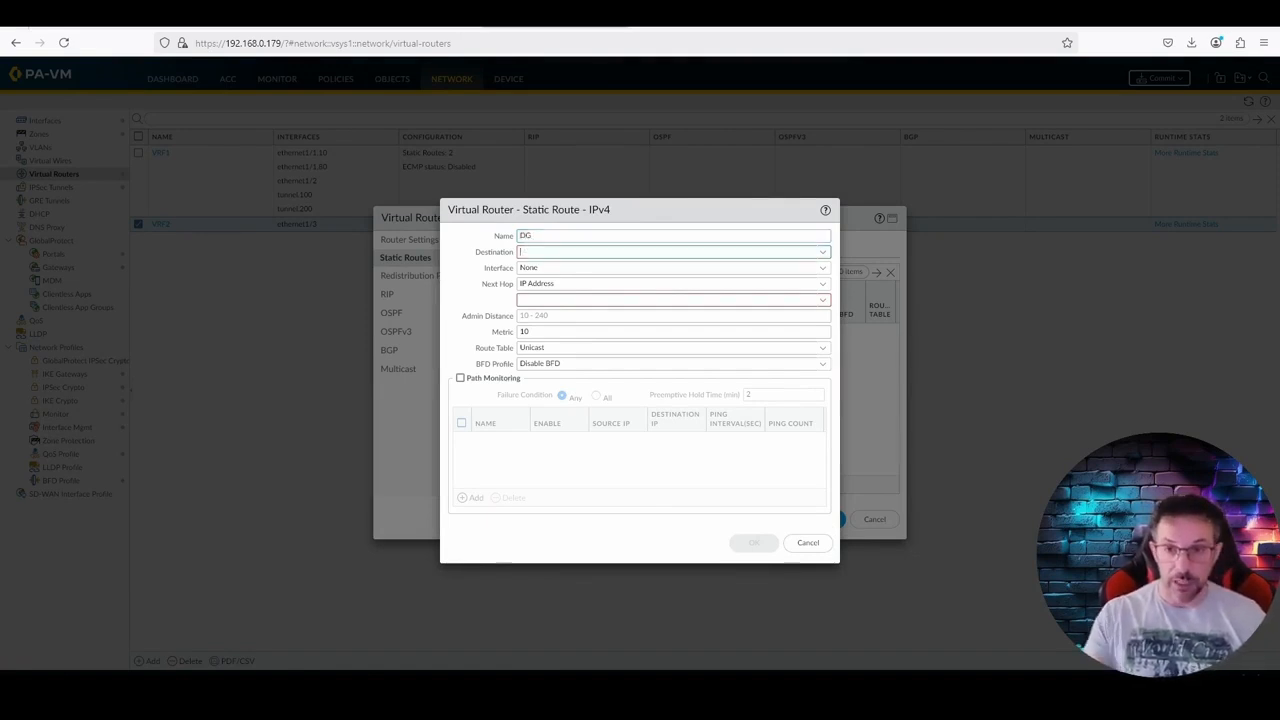
text(0.0.0.0)
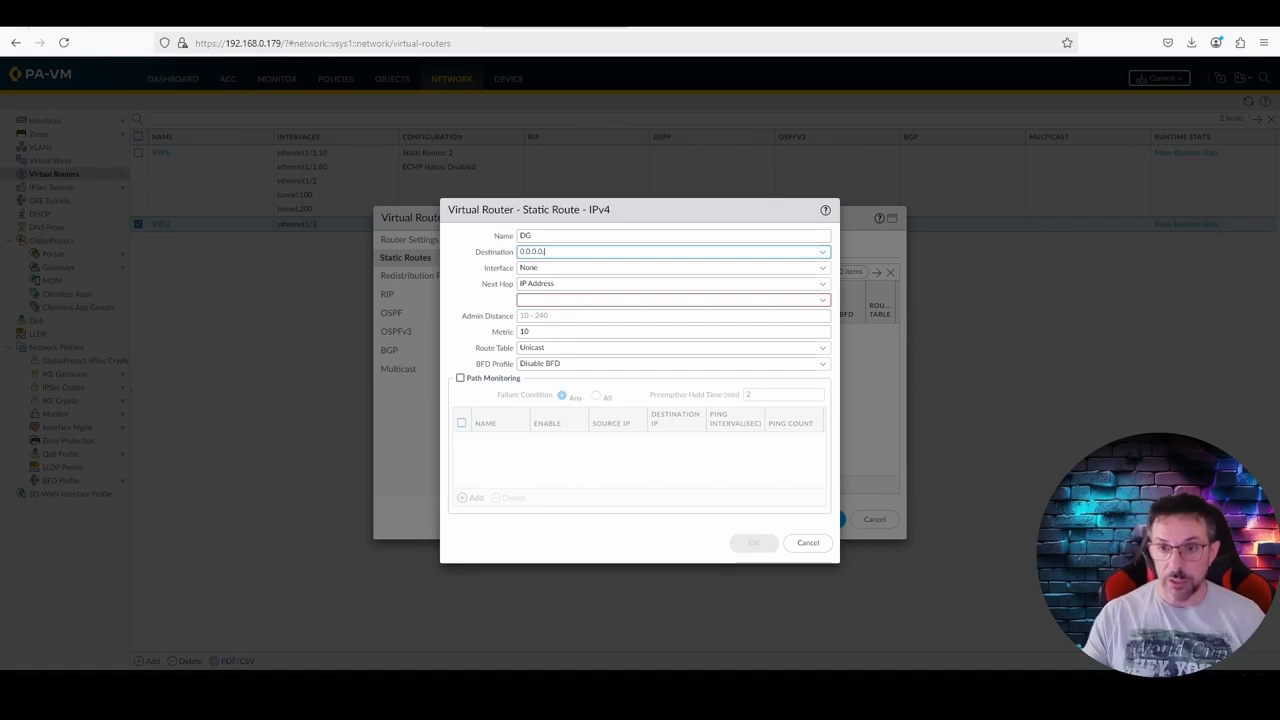
text(/0)
key(Tab)
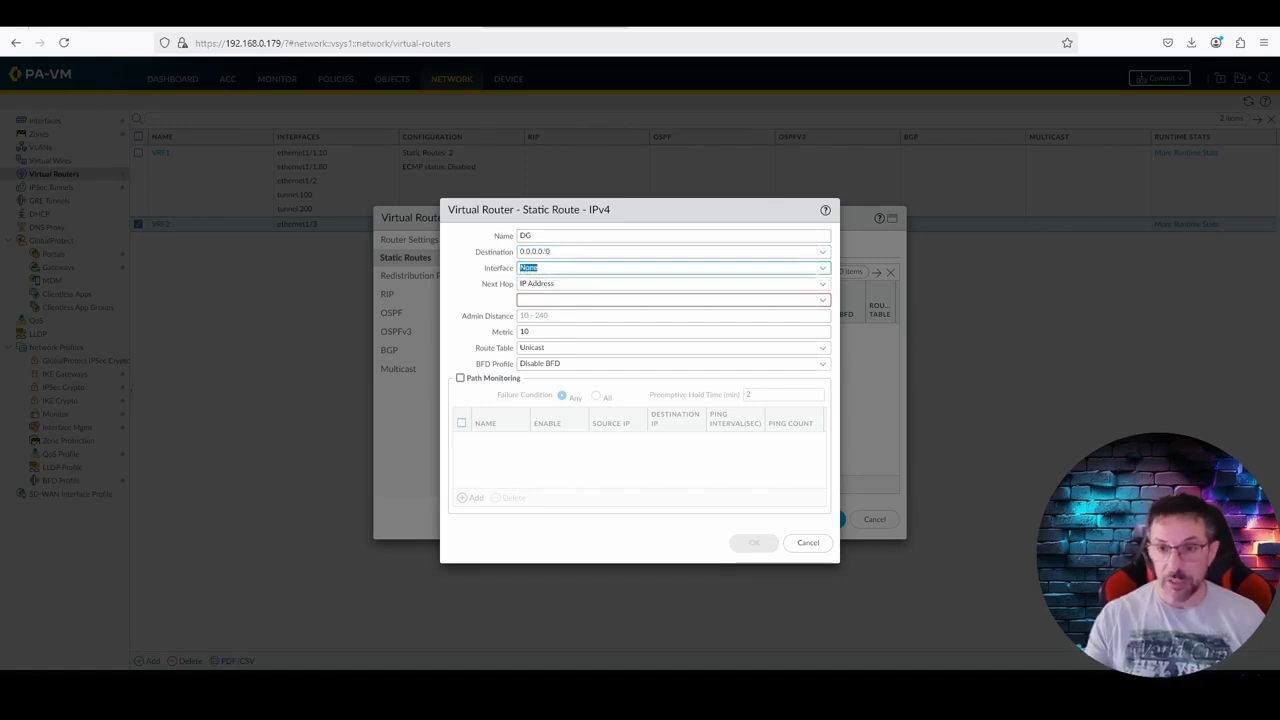
Step: Set the DG route's interface to ethernet1/3 and its next hop IP address to 10.0.137.1, and save the route
click(824, 270)
click(711, 303)
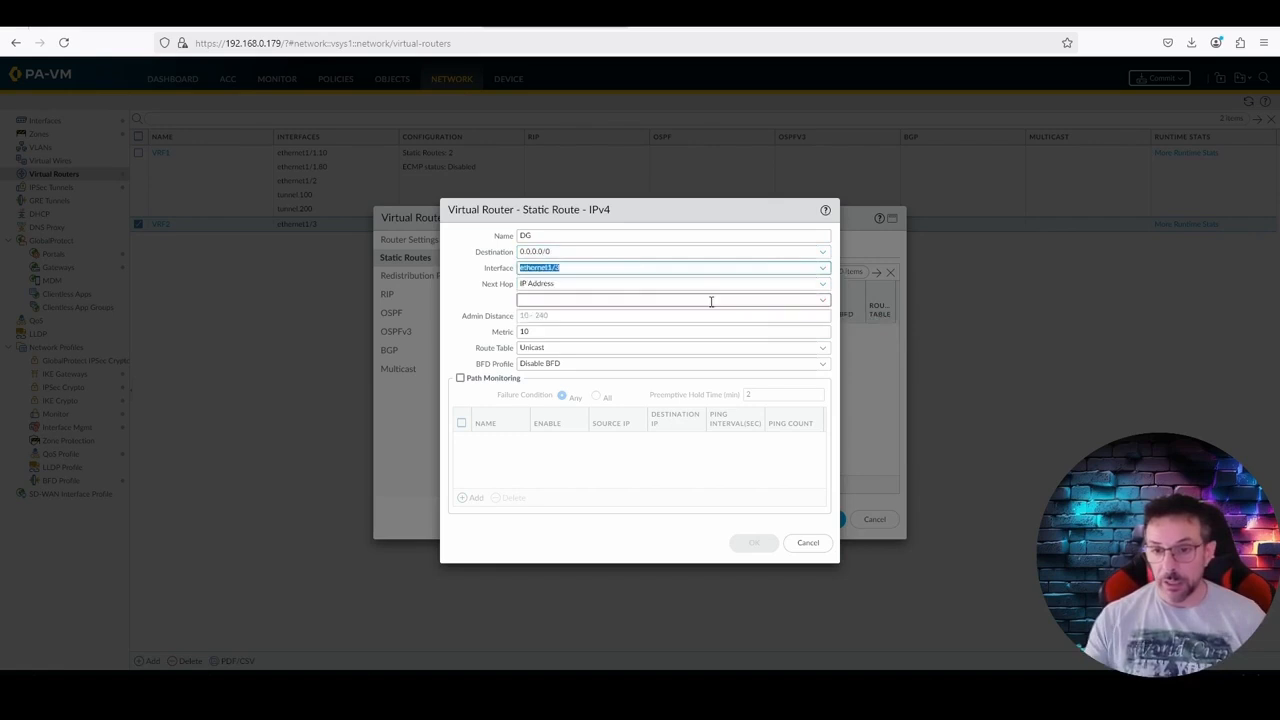
click(800, 299)
text(10.0.1.37.1)
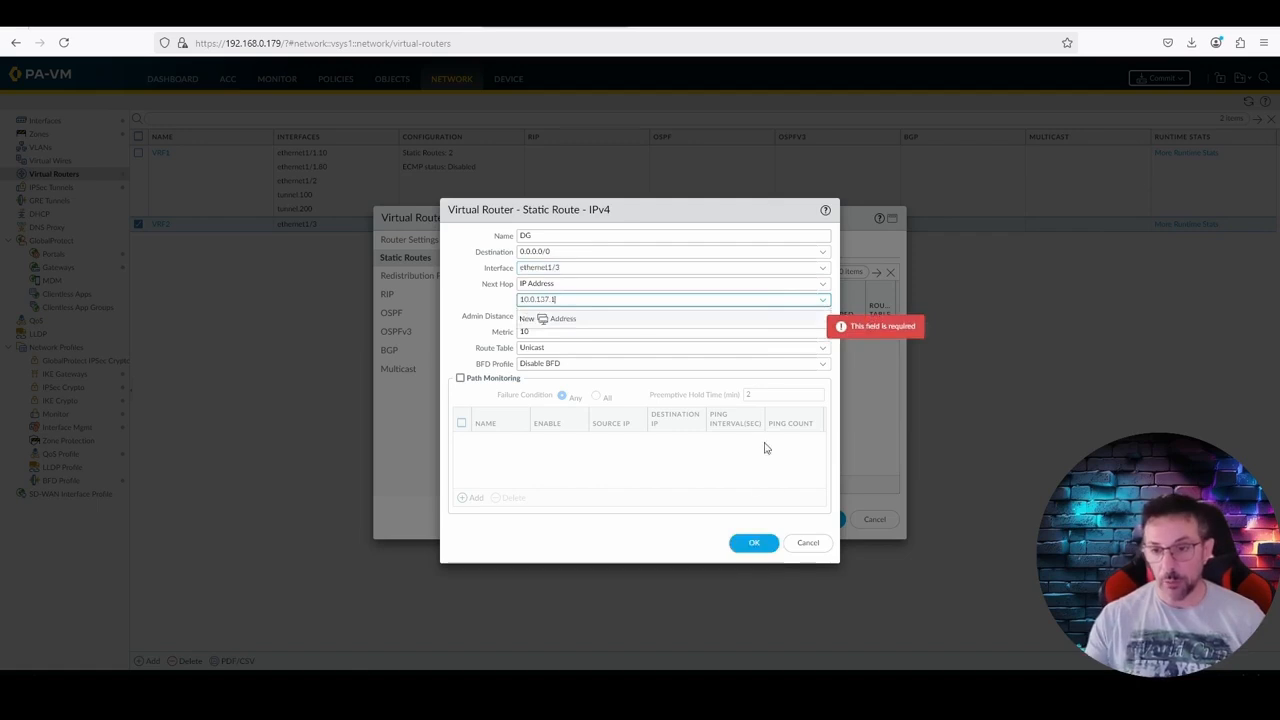
click(758, 542)
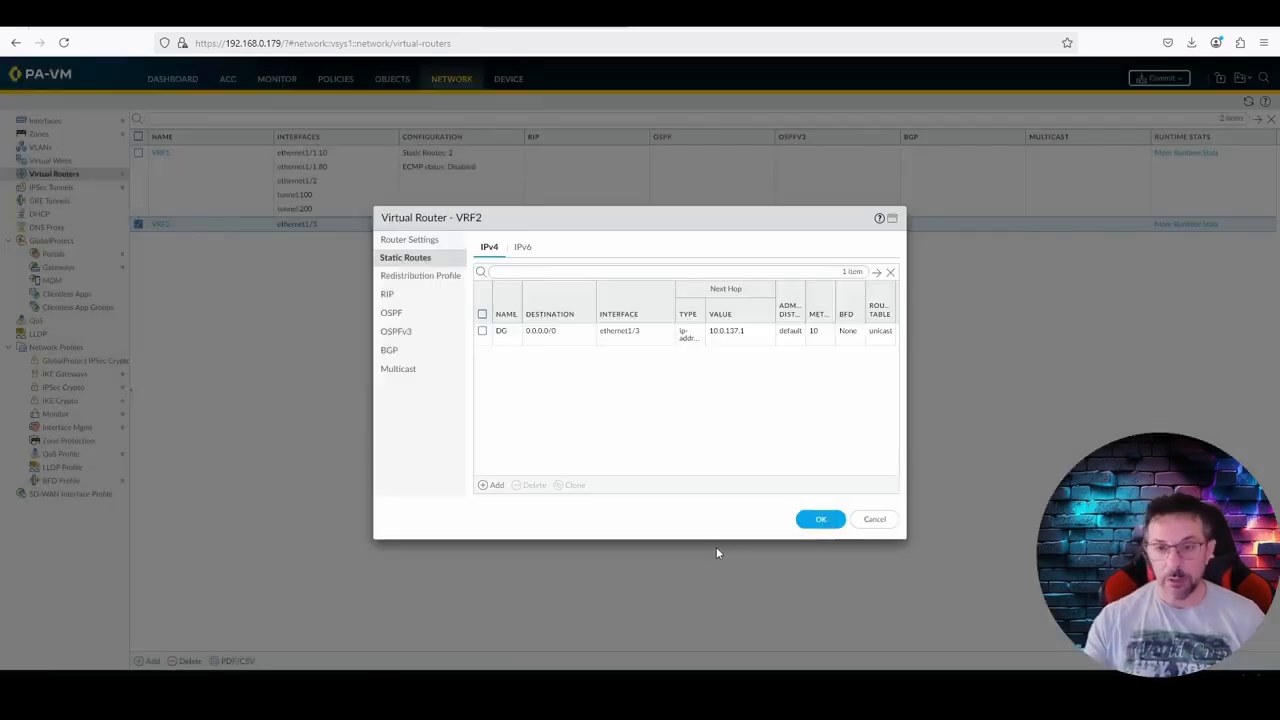
Step: Add an IPv4 static route named Return-Path with destination 192.168.80.0/24 to virtual router VRF2
click(494, 485)
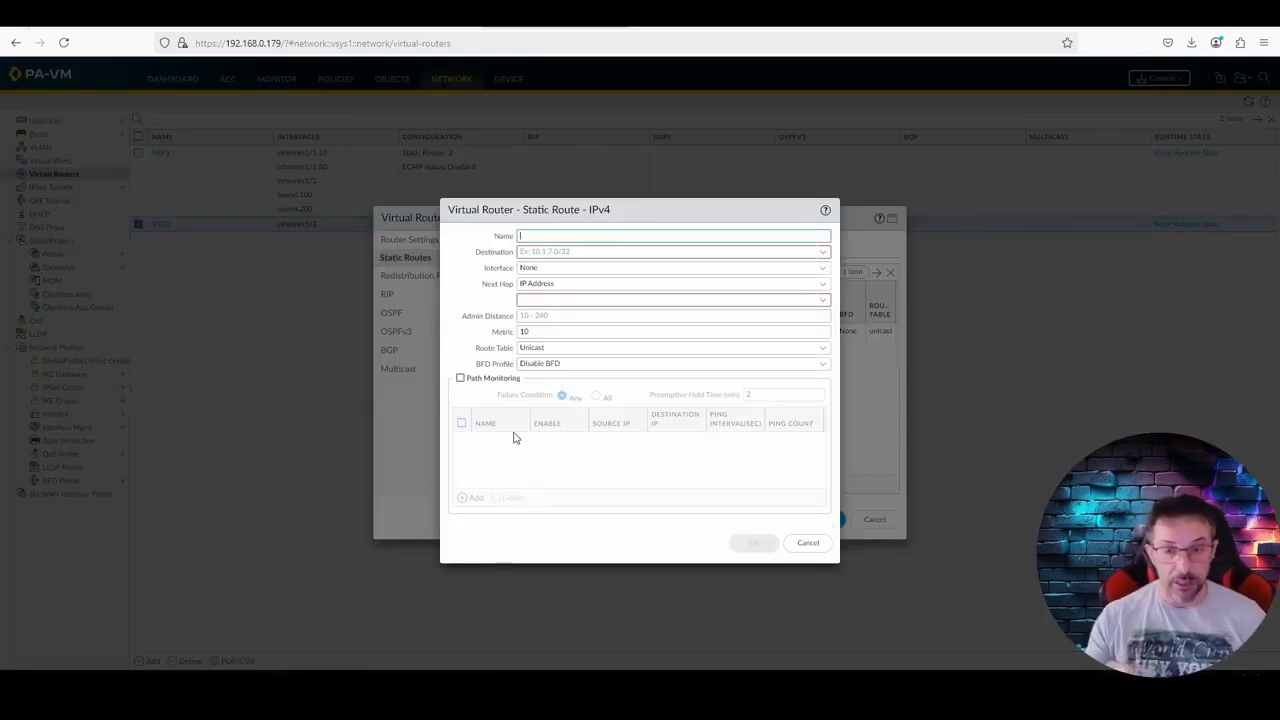
text(Return-)
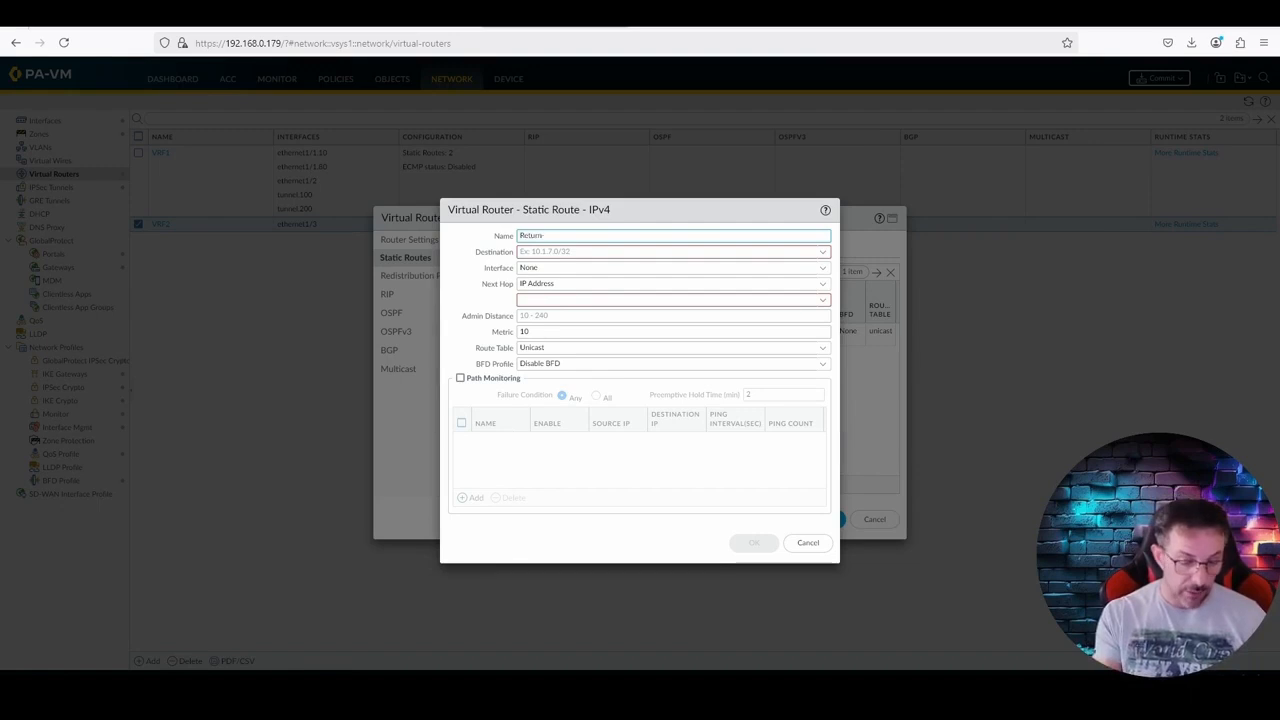
text(Path)
key(Tab)
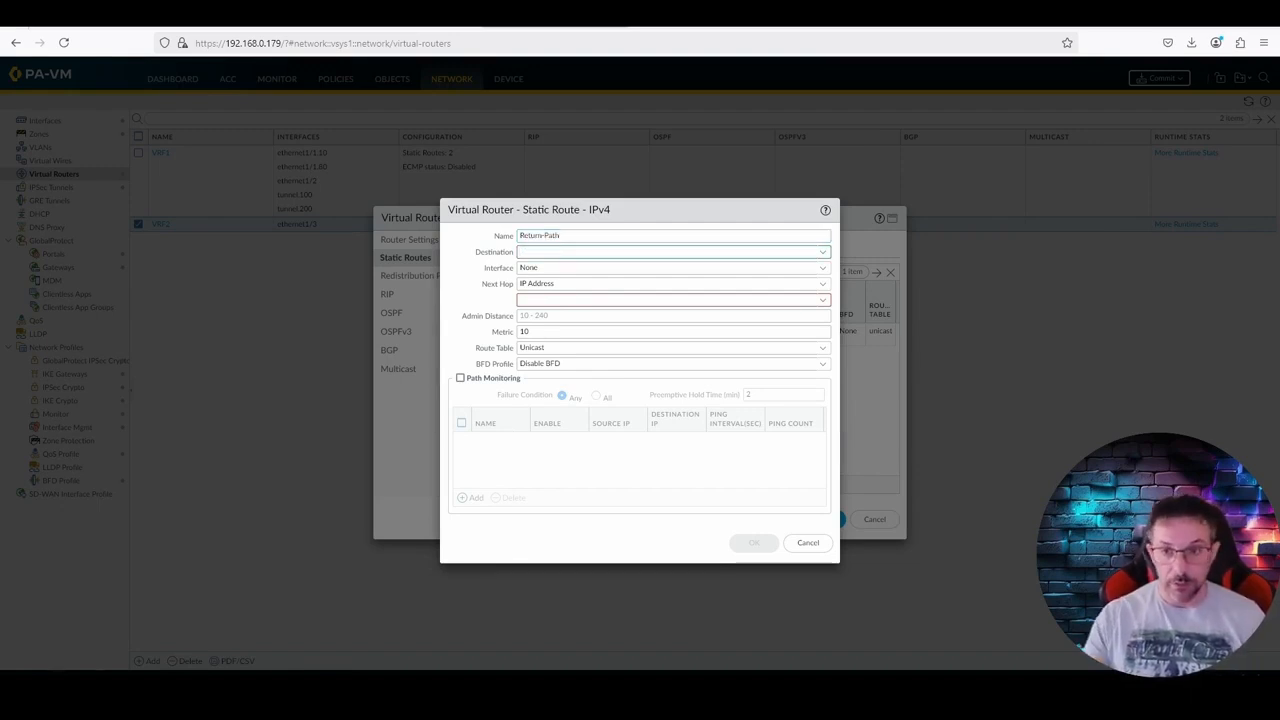
text(192.)
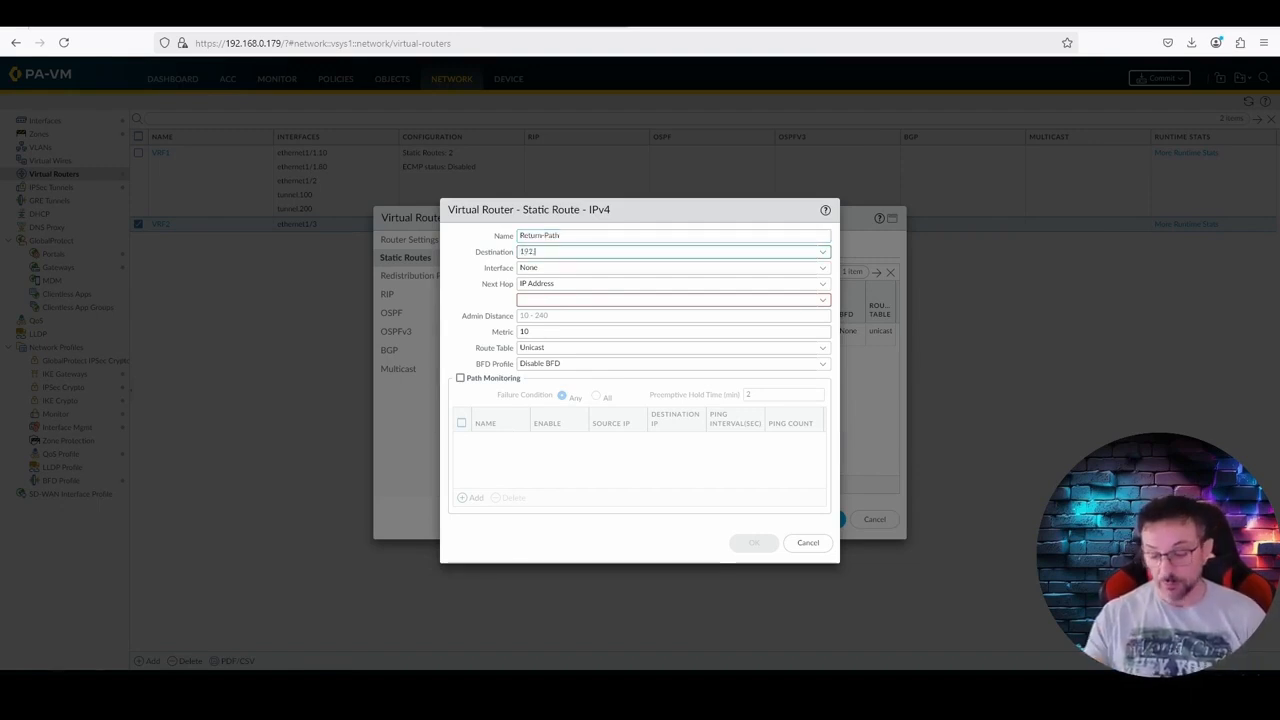
text(168.80.0)
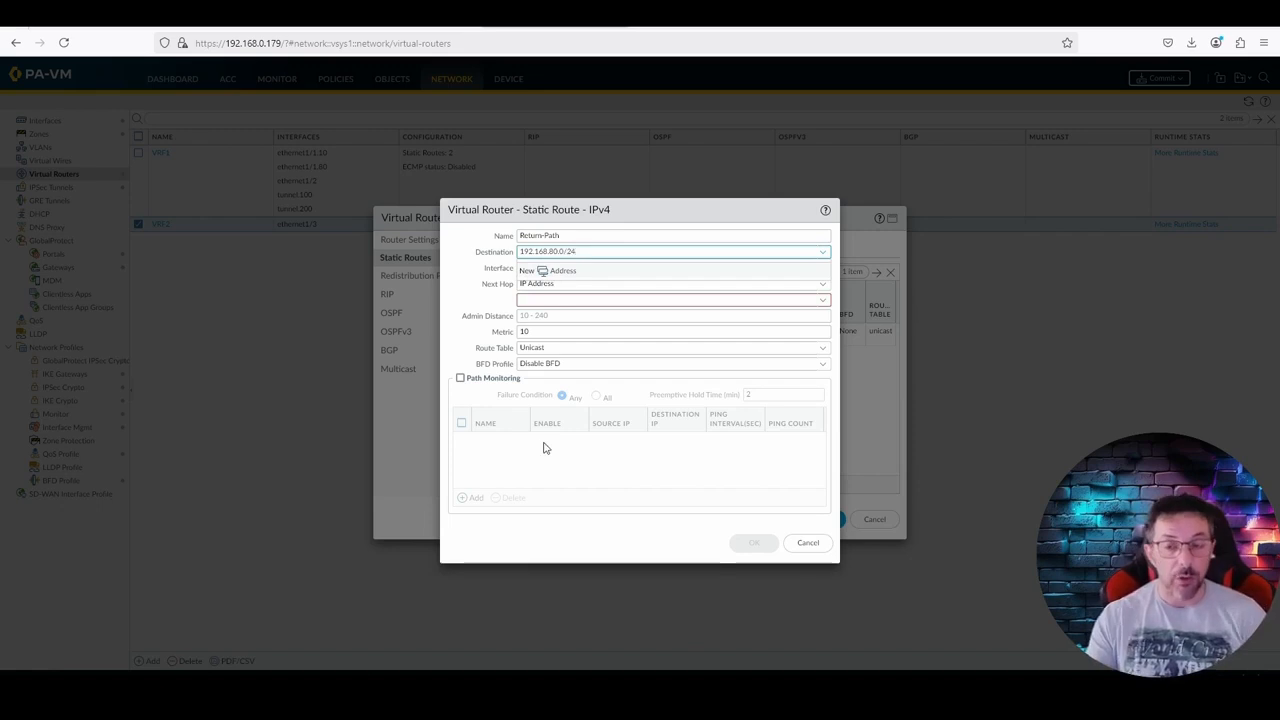
Step: Try the broader destination 192.168.0.0/16 for the Return-Path route and restore it to 192.168.80.0/24
key(BackSpace)
text(0)
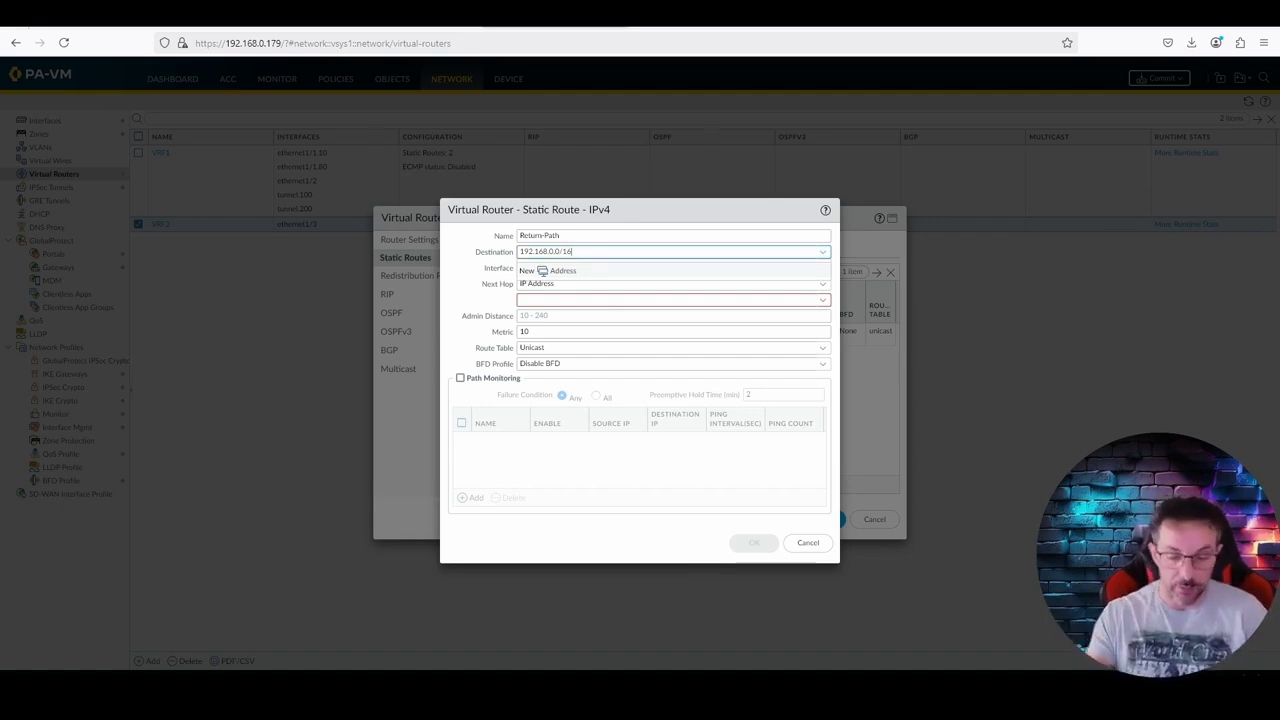
key(BackSpace)
key(BackSpace)
key(BackSpace)
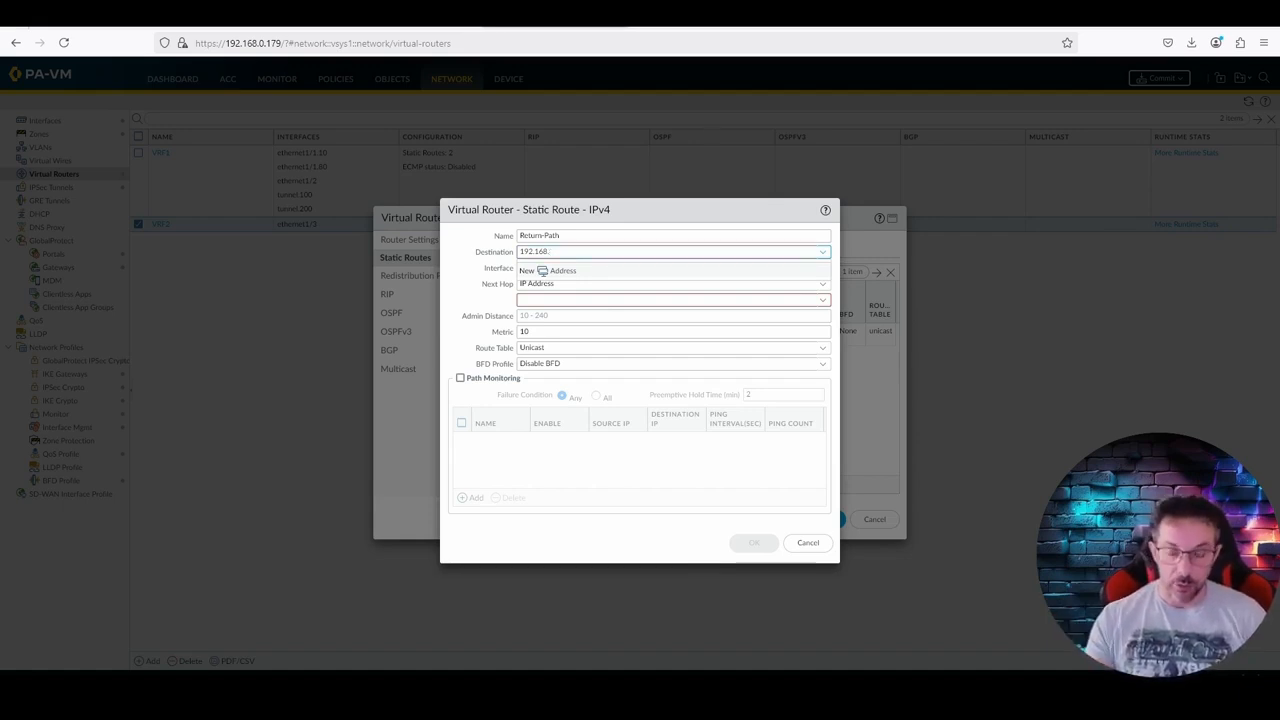
text(80.0)
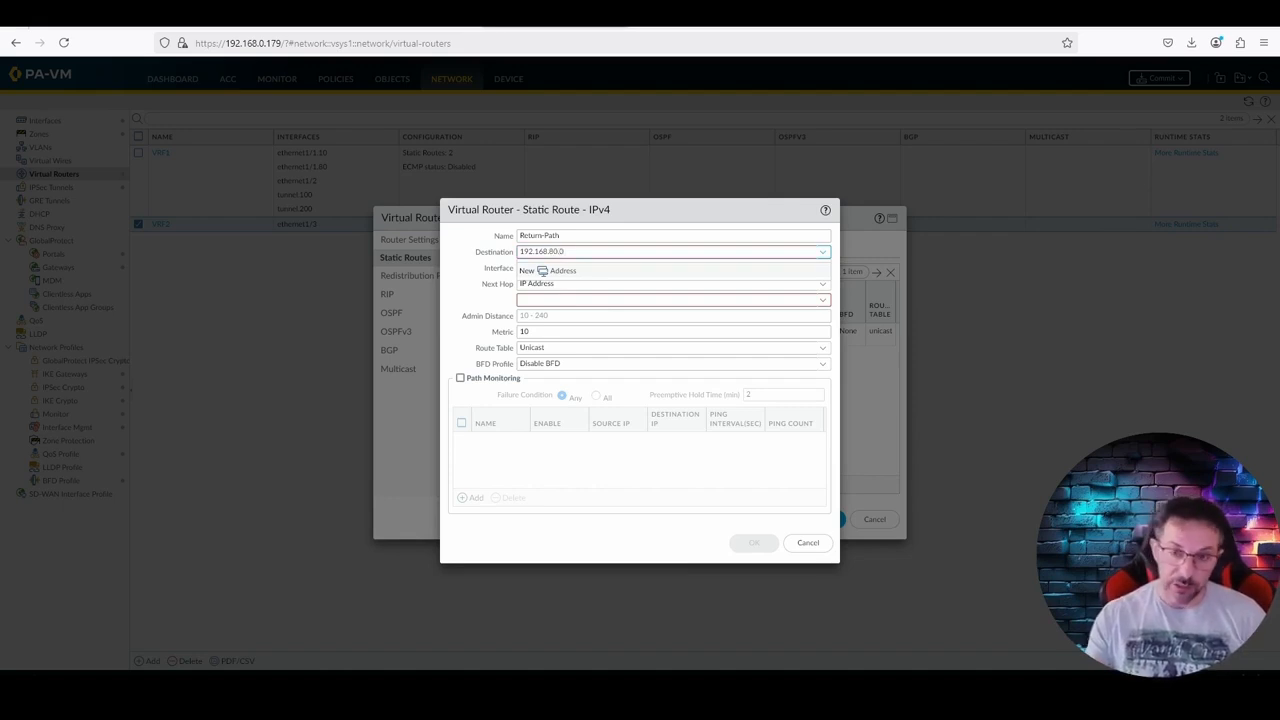
text(/24)
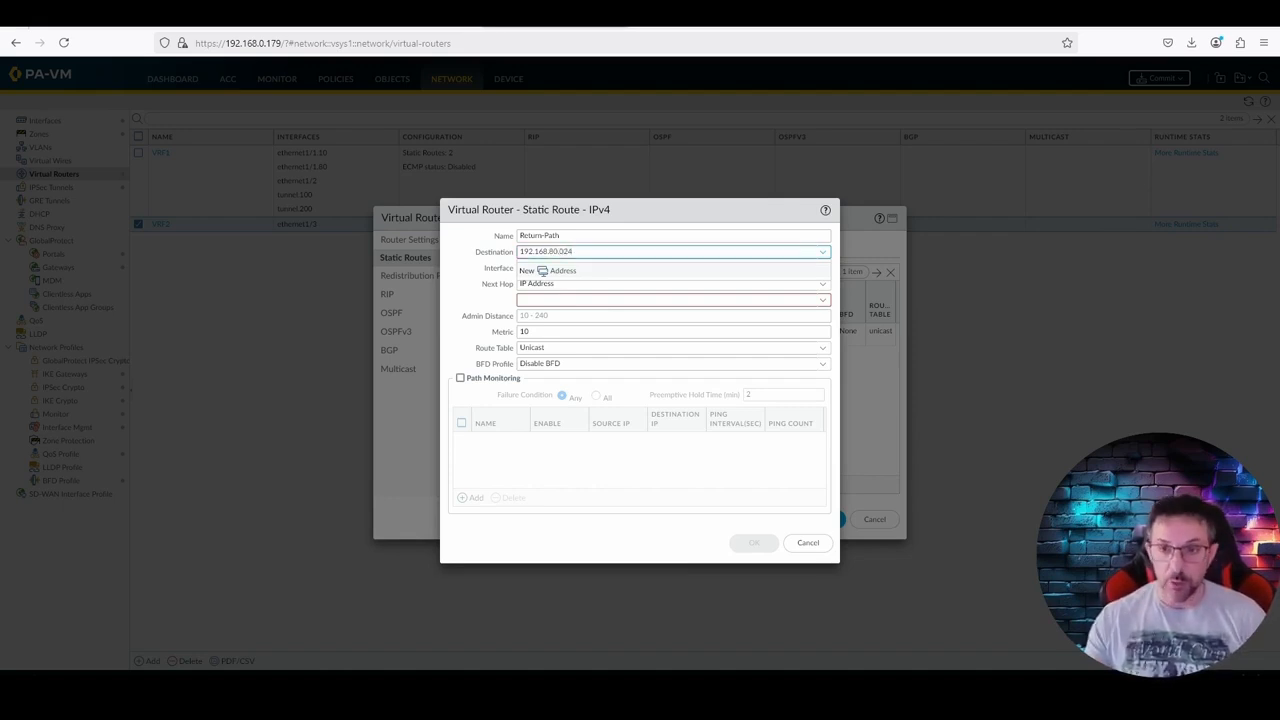
key(BackSpace)
text(24)
click(568, 482)
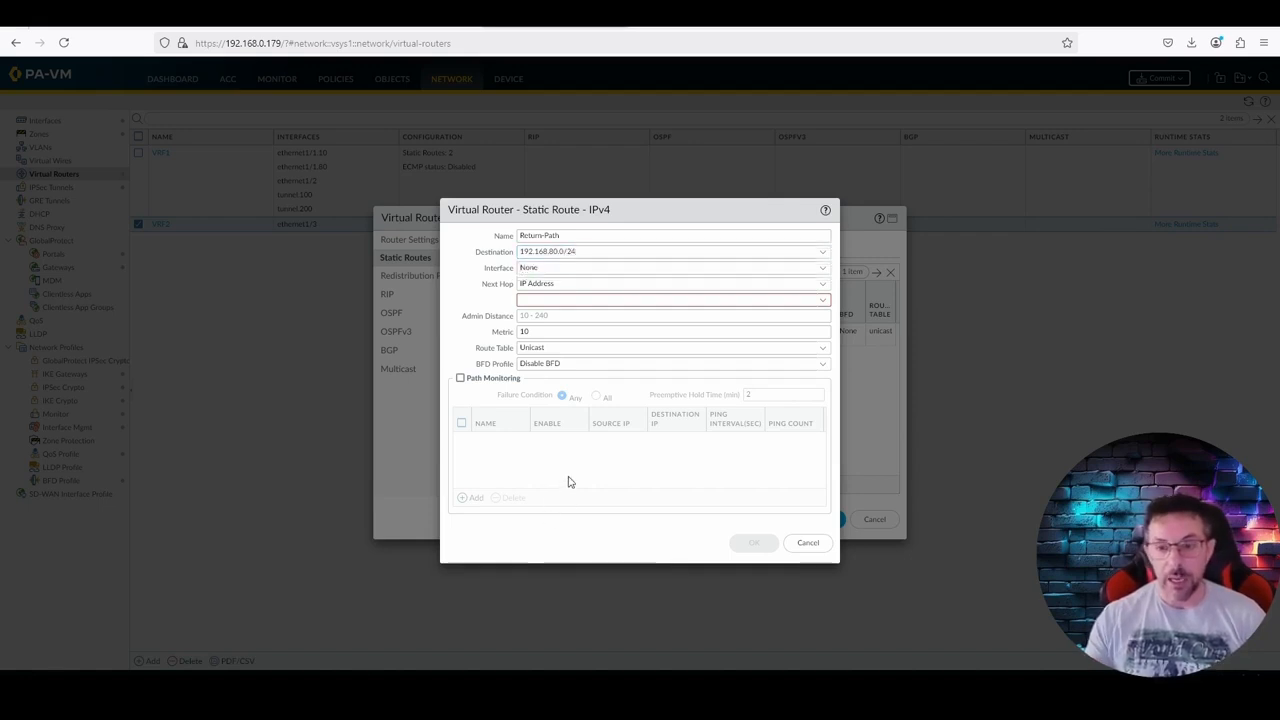
Step: Set the Return-Path route's next hop to Next VR with VRF1, and save the route and virtual router VRF2
click(824, 285)
click(686, 318)
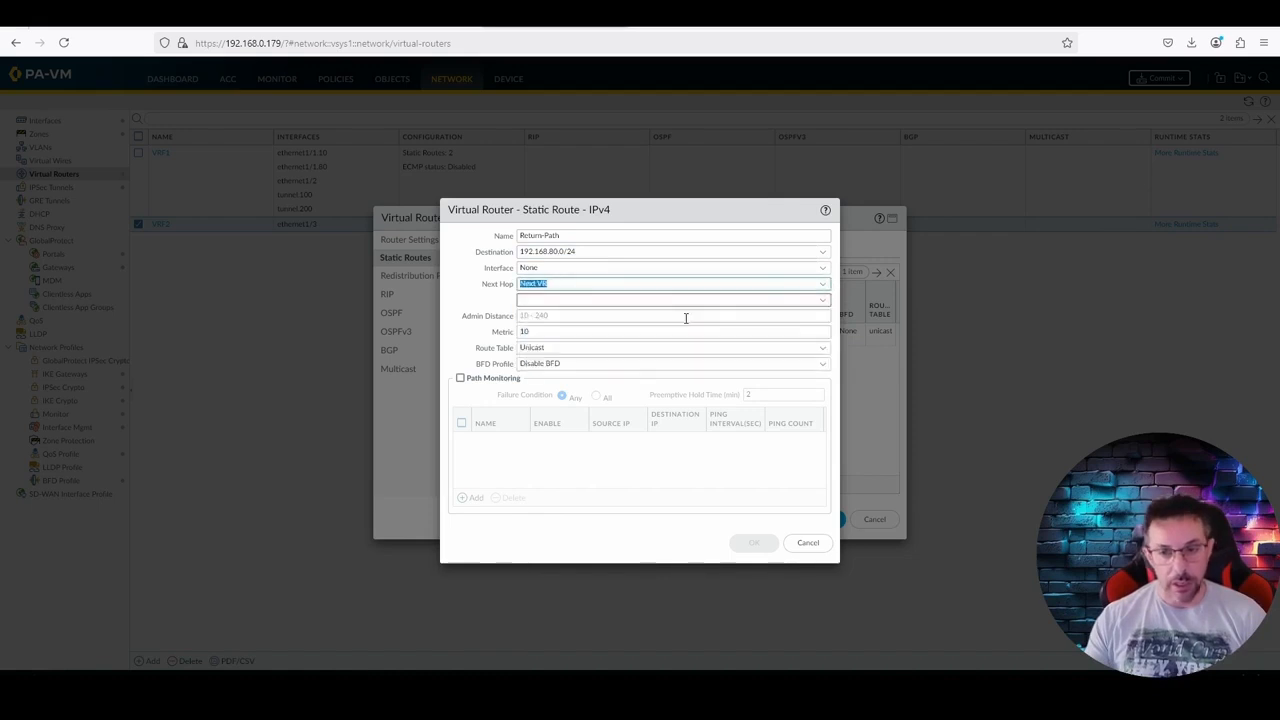
click(822, 302)
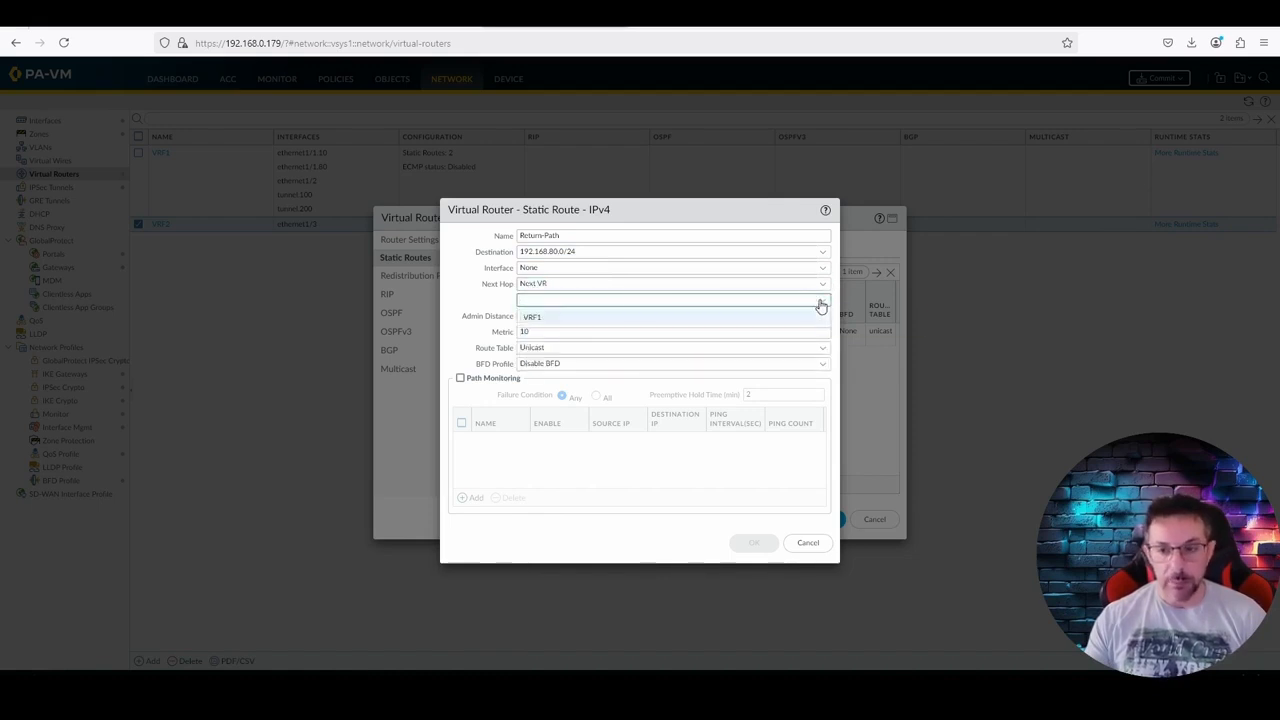
click(595, 319)
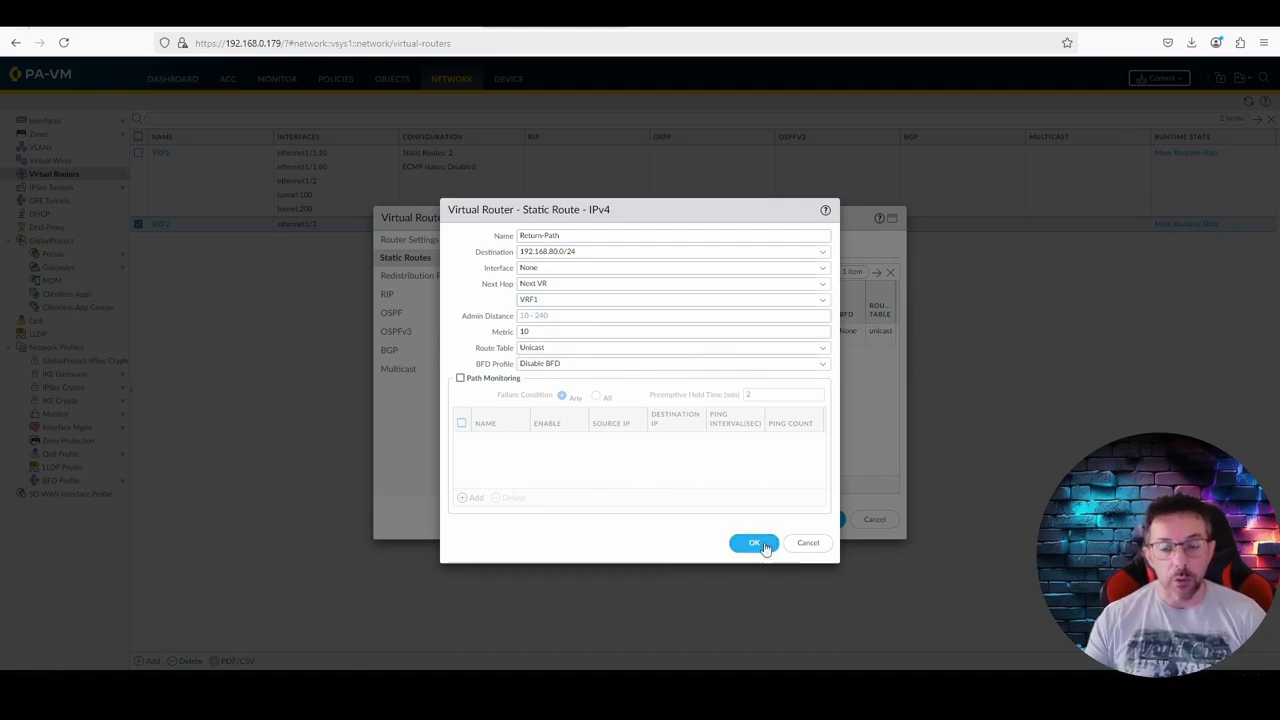
click(755, 543)
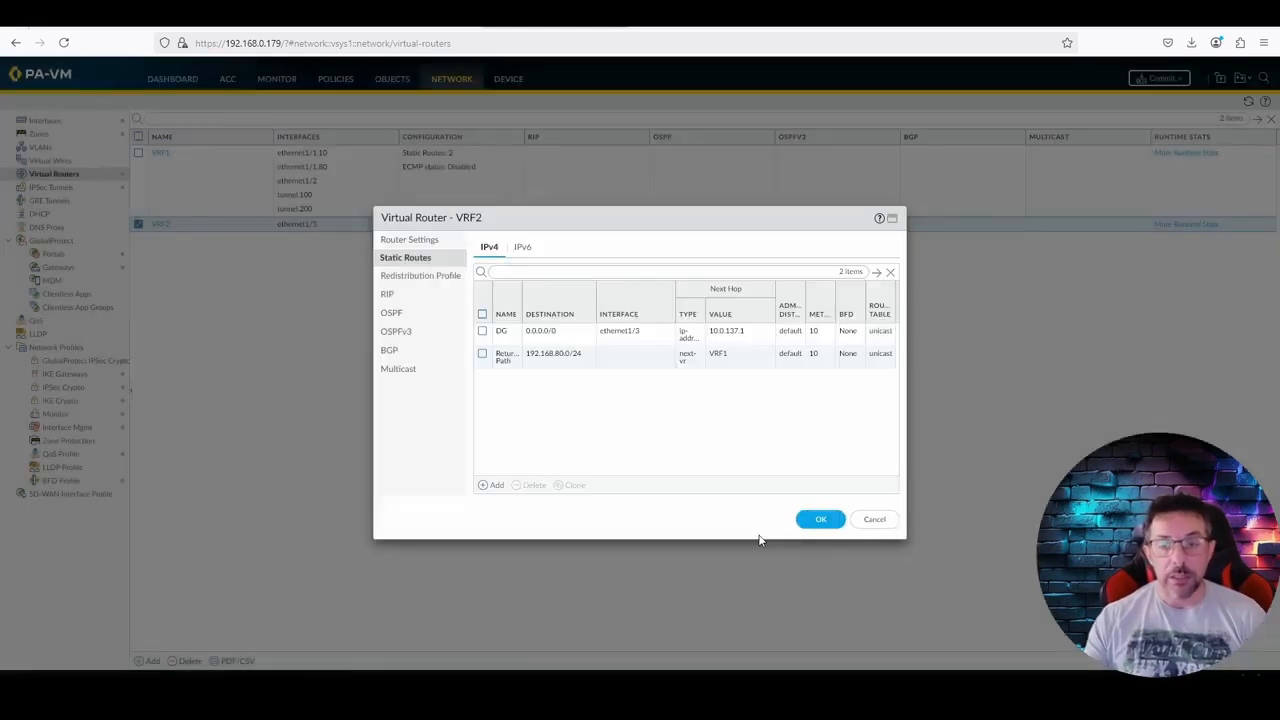
click(821, 518)
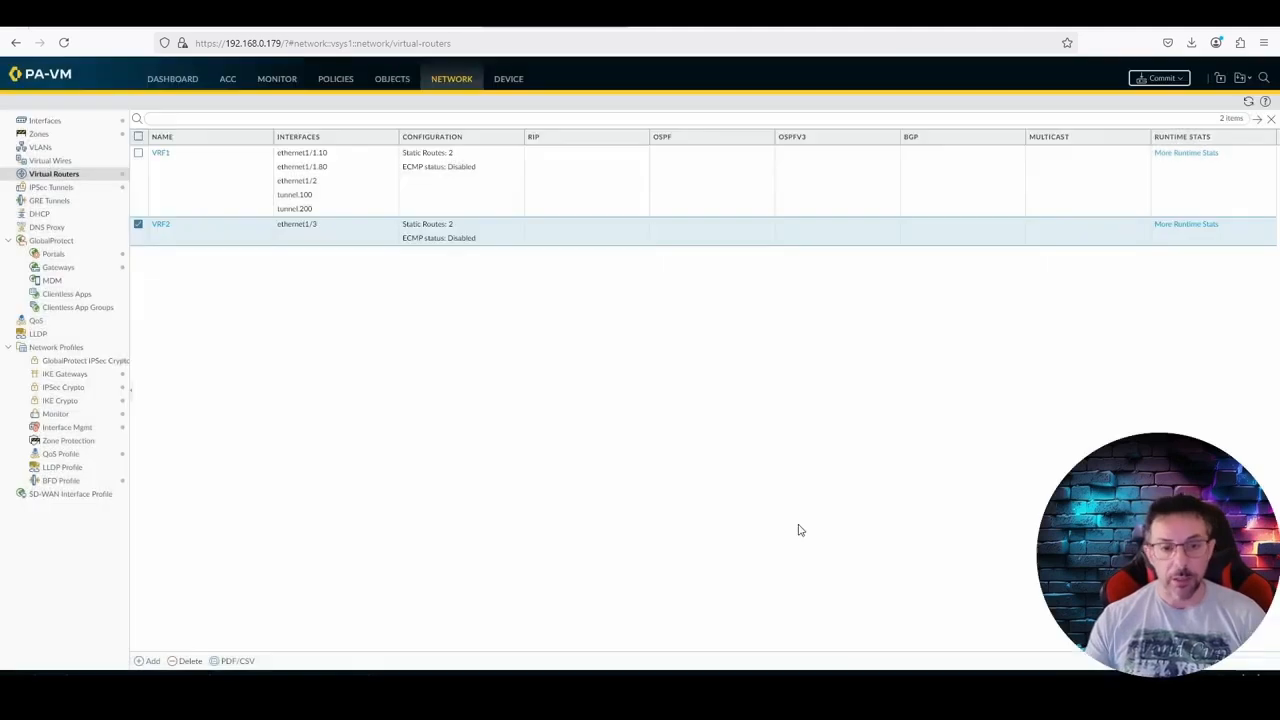
Step: Commit all changes to the firewall and open the traffic log
click(1180, 80)
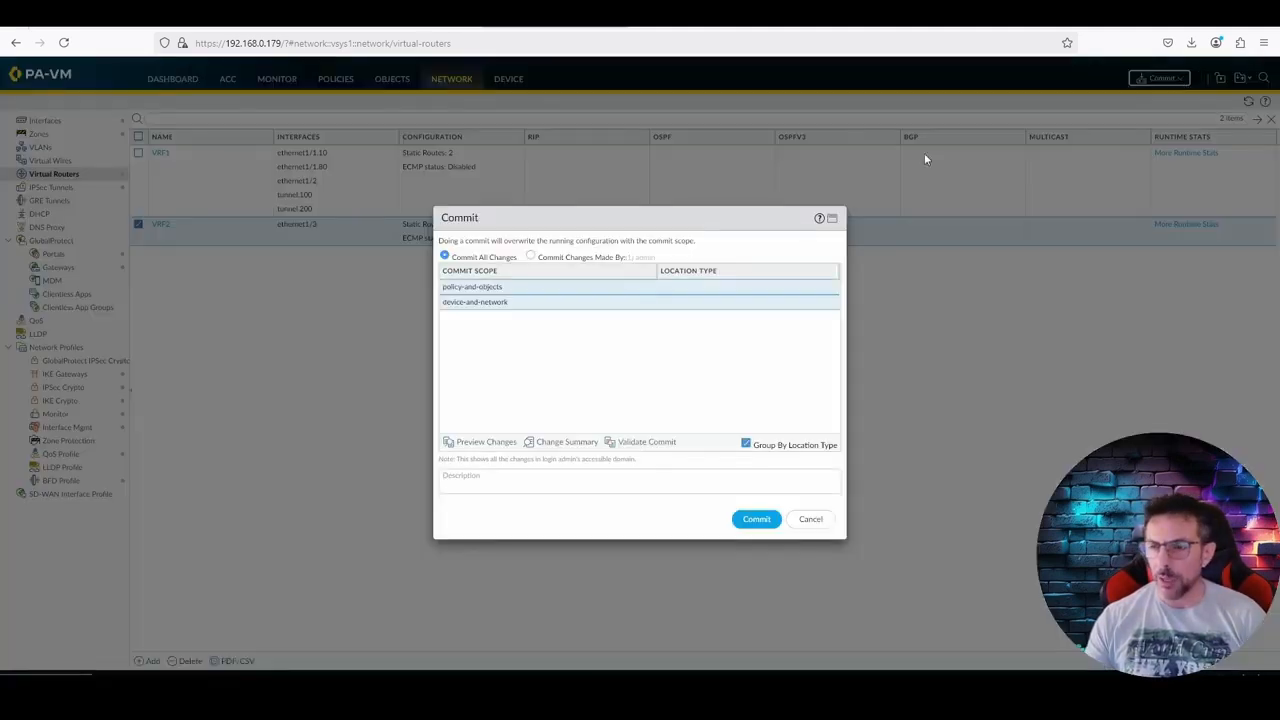
click(758, 520)
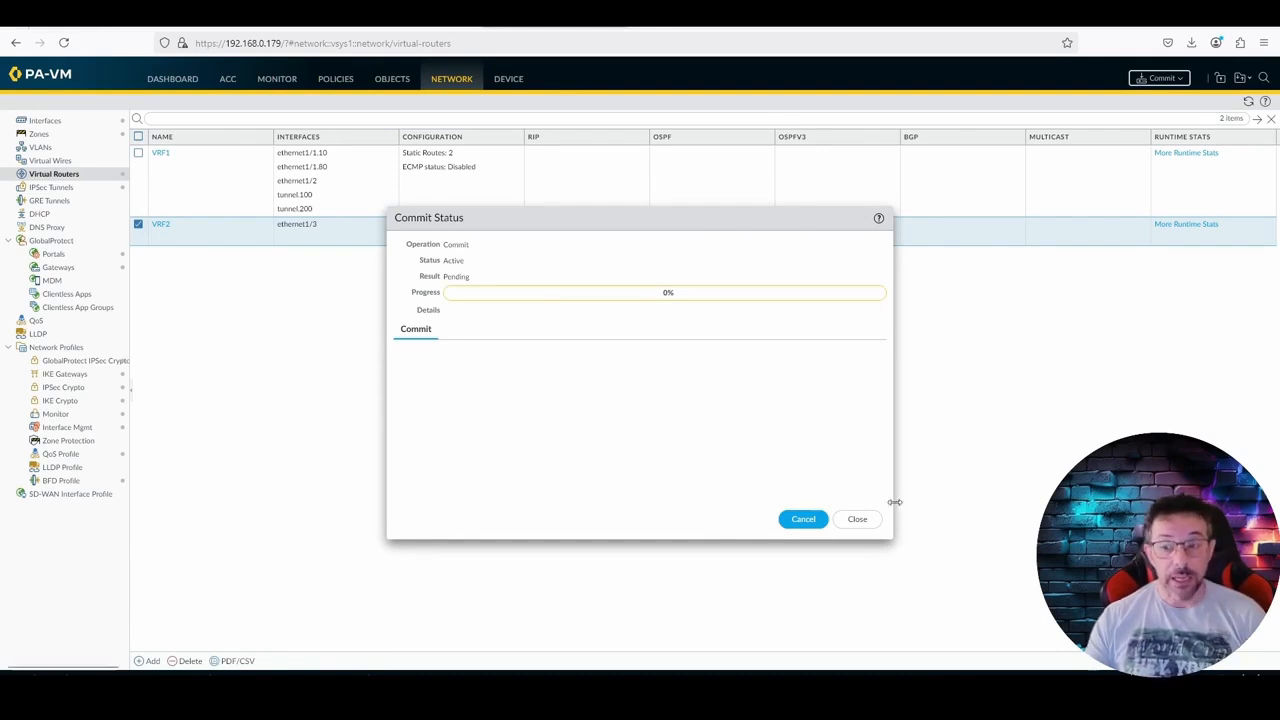
click(266, 82)
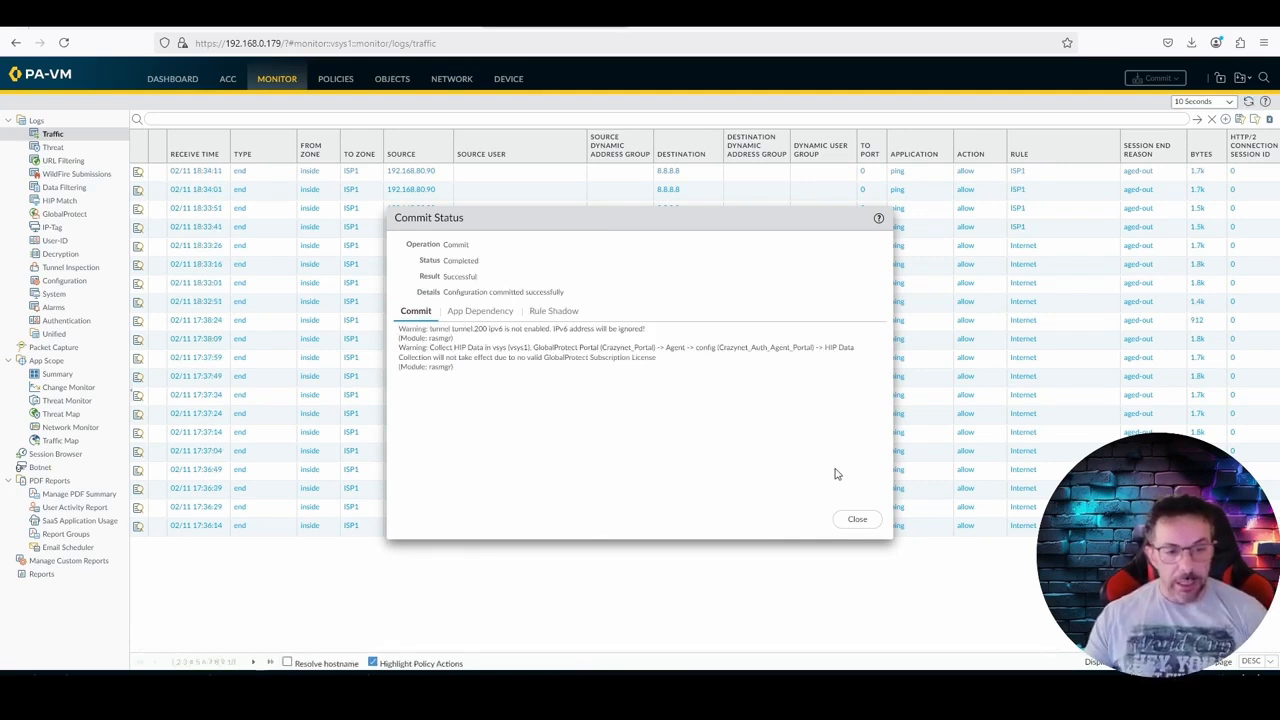
click(855, 520)
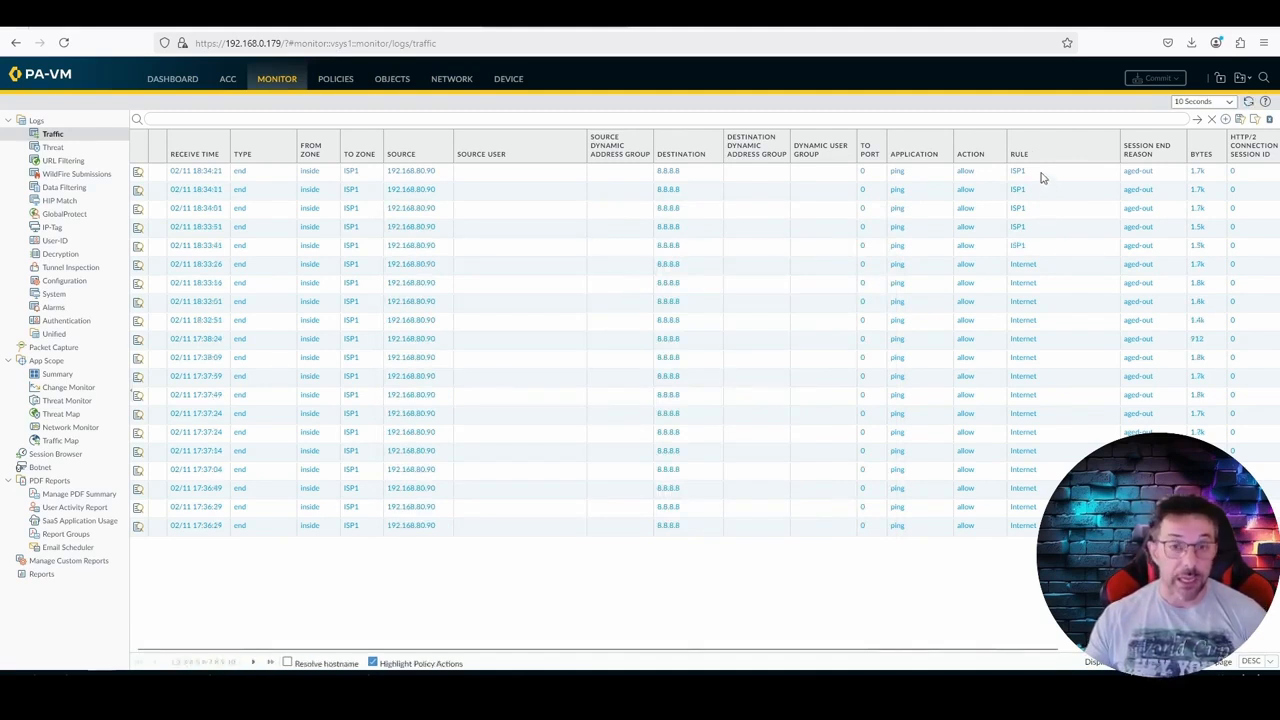
Step: Switch to the lab topology in the browser and delete the link between ISP 1 and the PaloAlto node
click(388, 18)
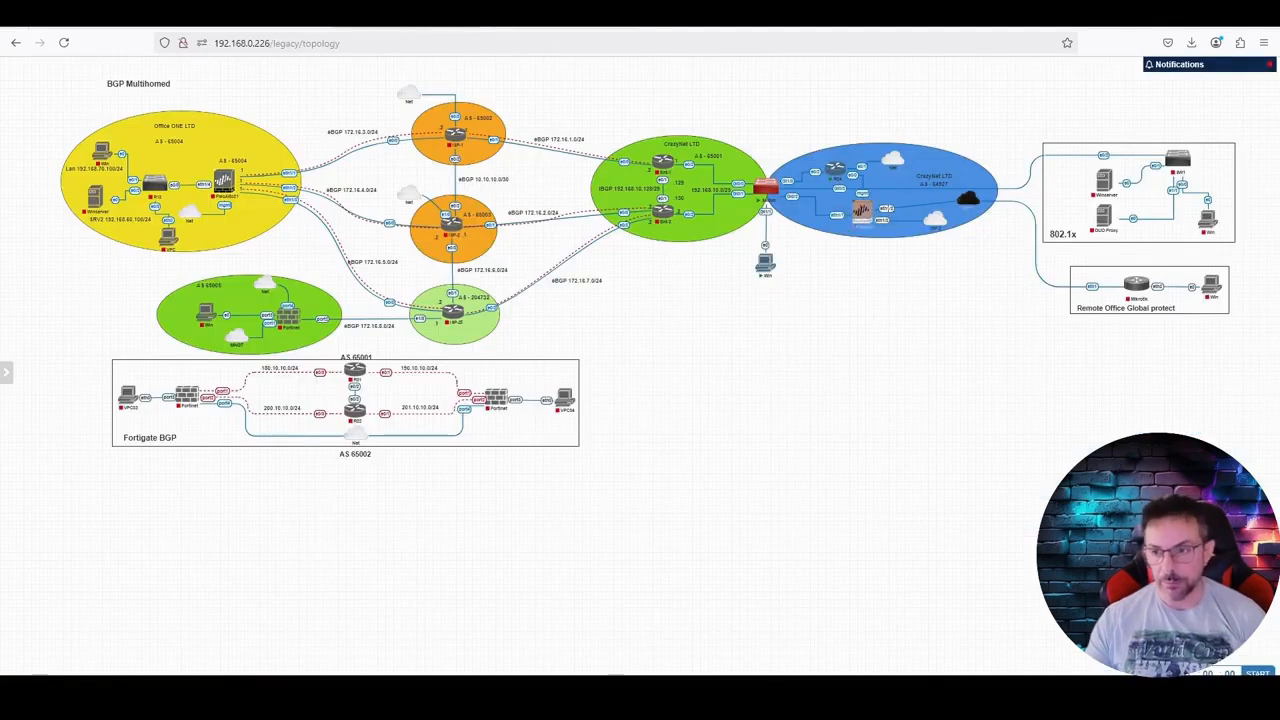
right_click(887, 213)
click(922, 300)
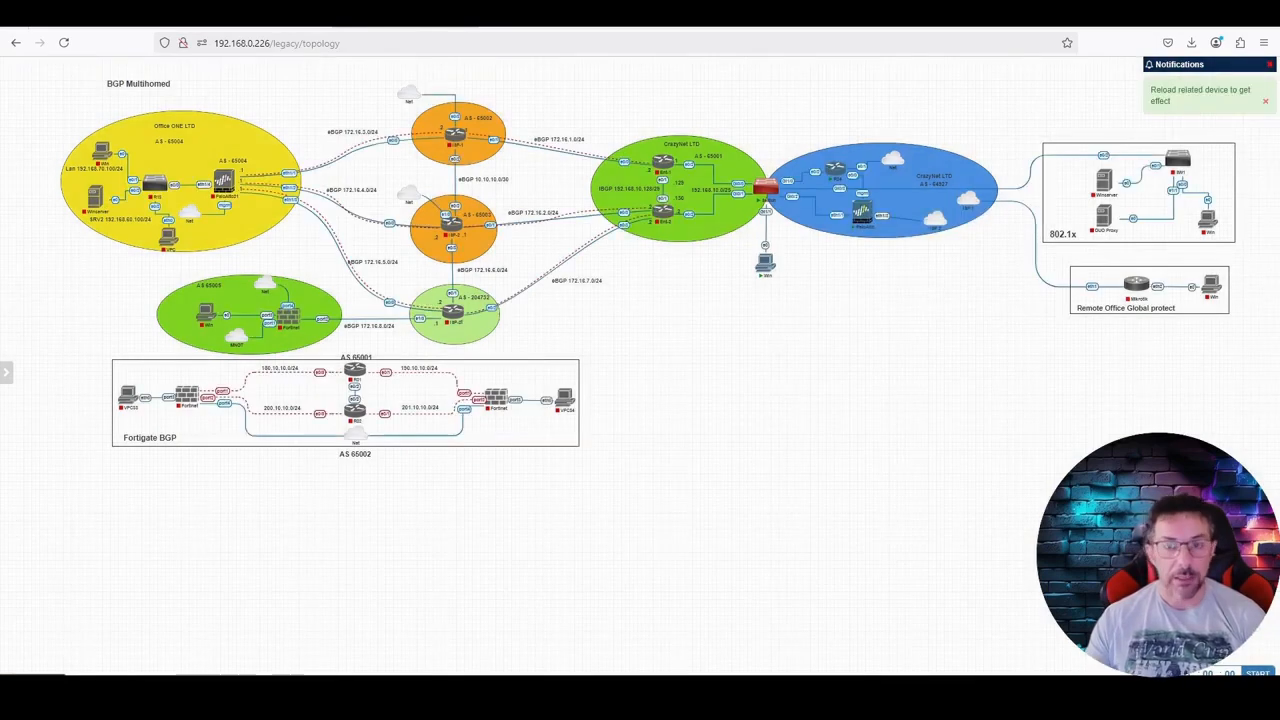
Step: Check the continuous ping to 8.8.8.8 on the Windows client and refresh the firewall's traffic log to see which ISP rule is used
click(491, 26)
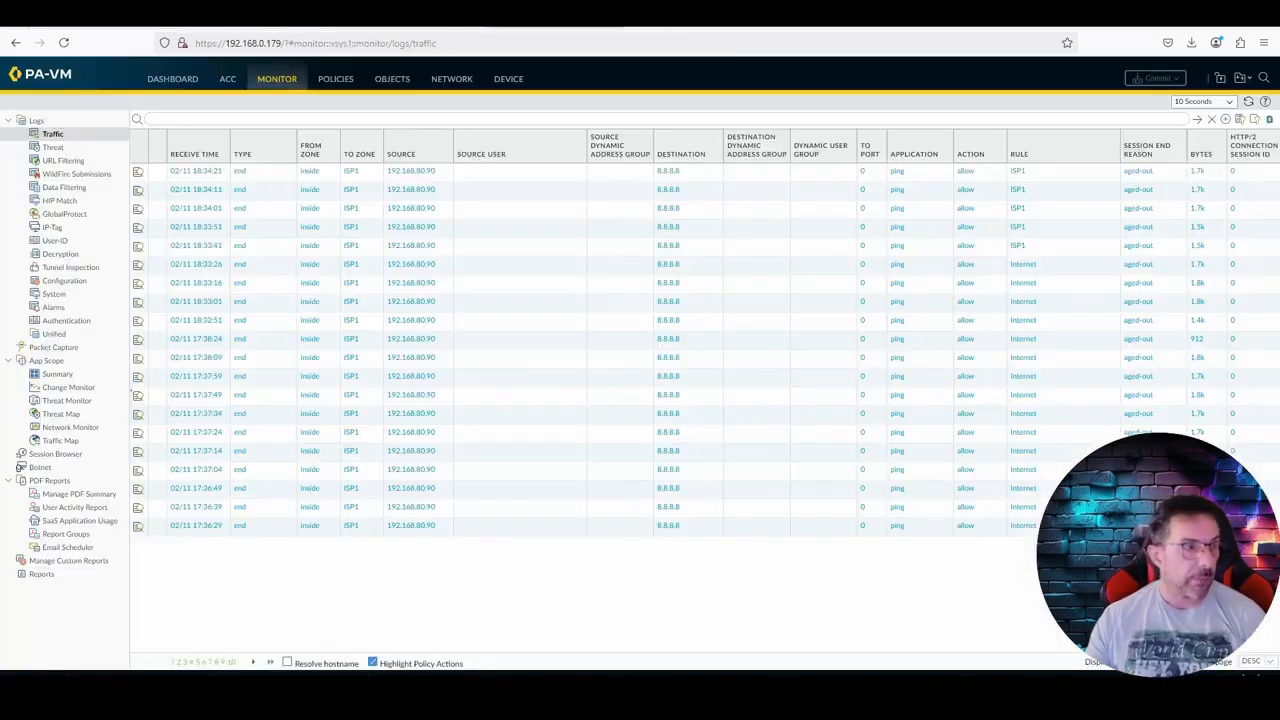
drag(2, 106, 485, 77)
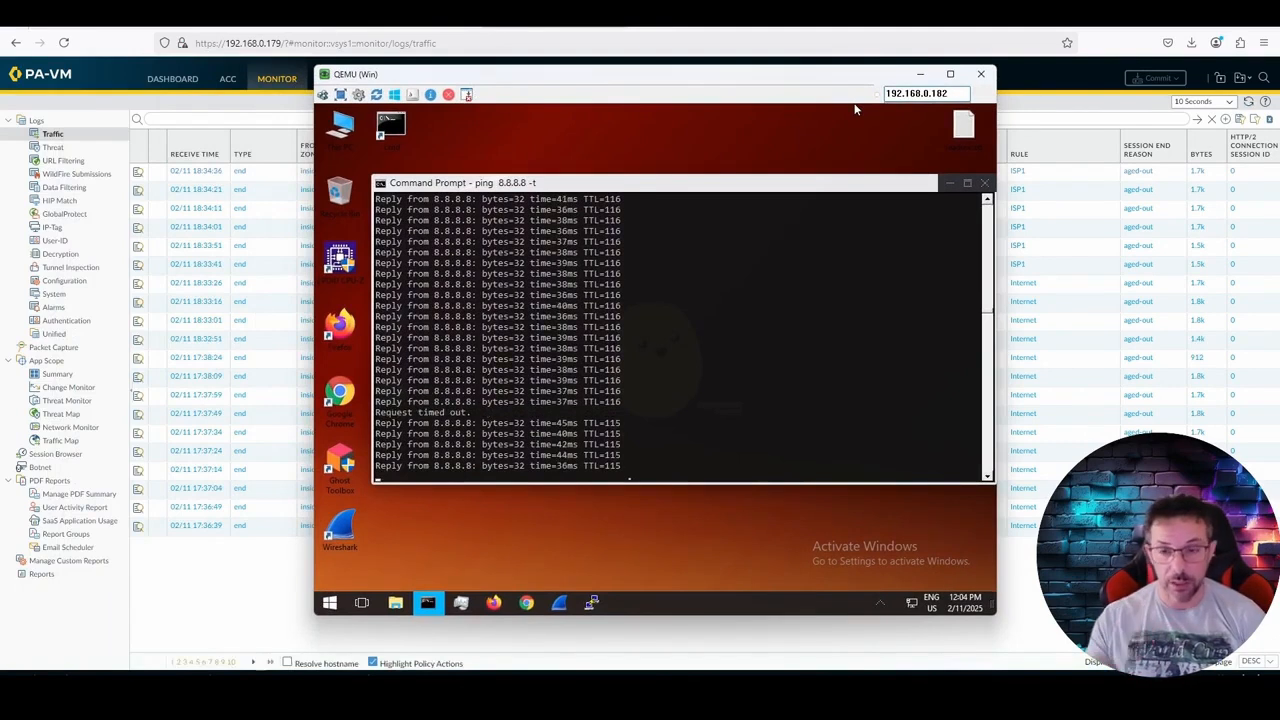
drag(789, 86, 0, 74)
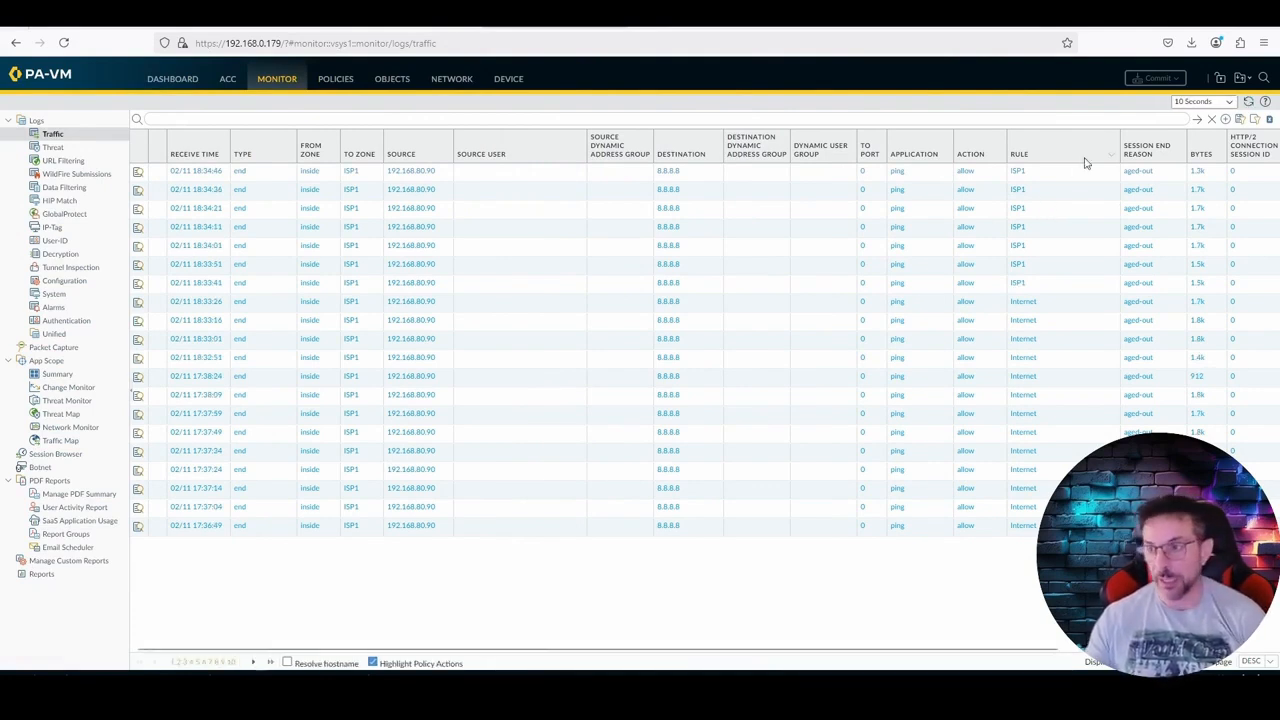
click(1248, 102)
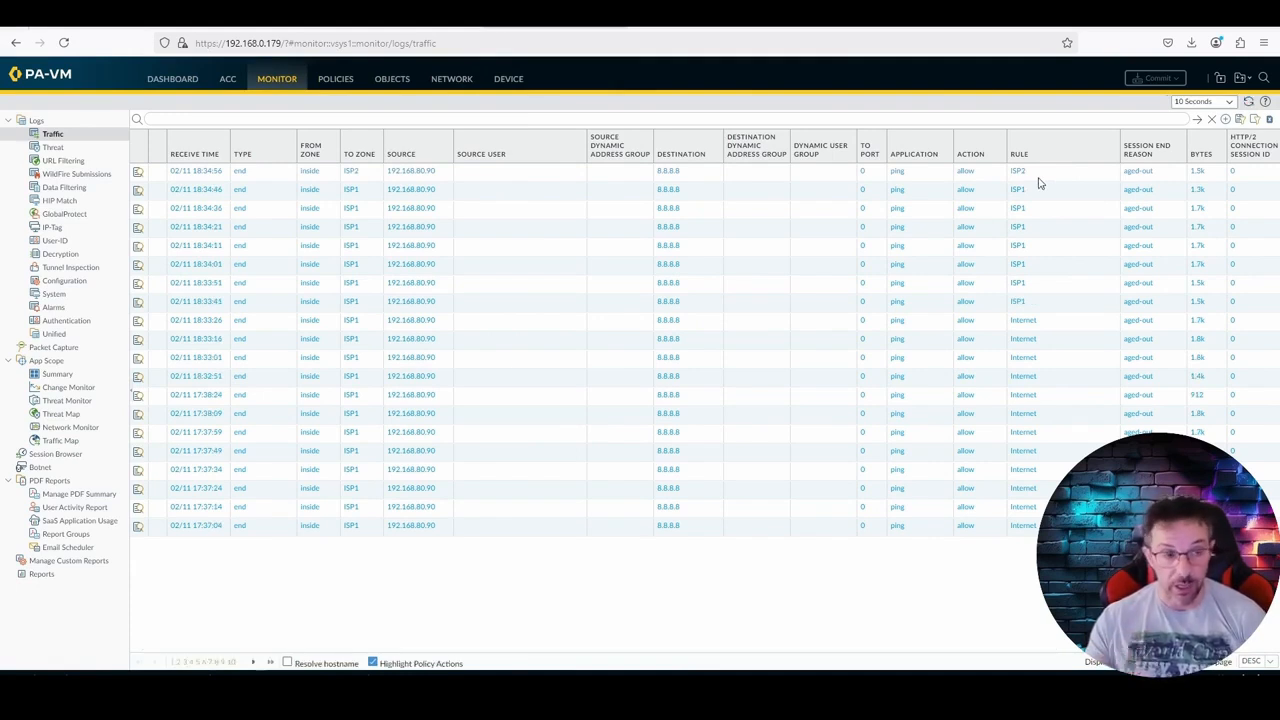
Step: Switch to the lab topology and reconnect ISP 1 to the PaloAlto node's eth1/2 interface
click(538, 15)
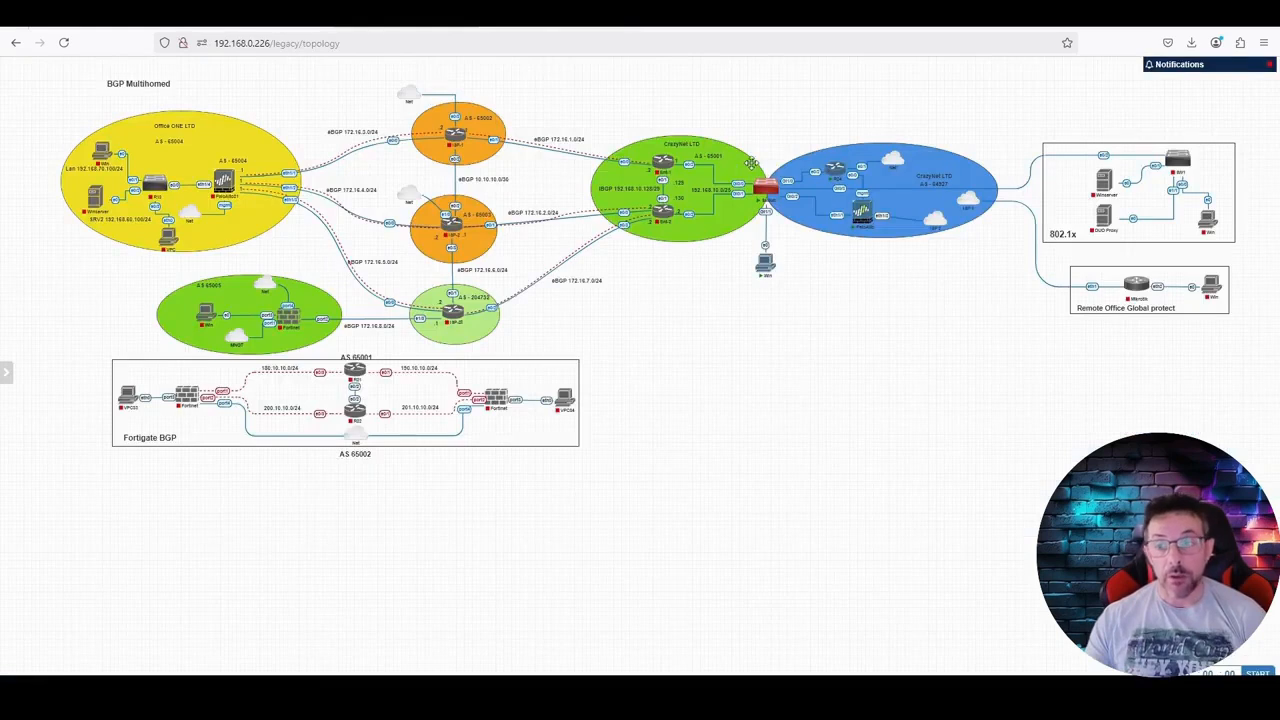
drag(970, 200, 866, 212)
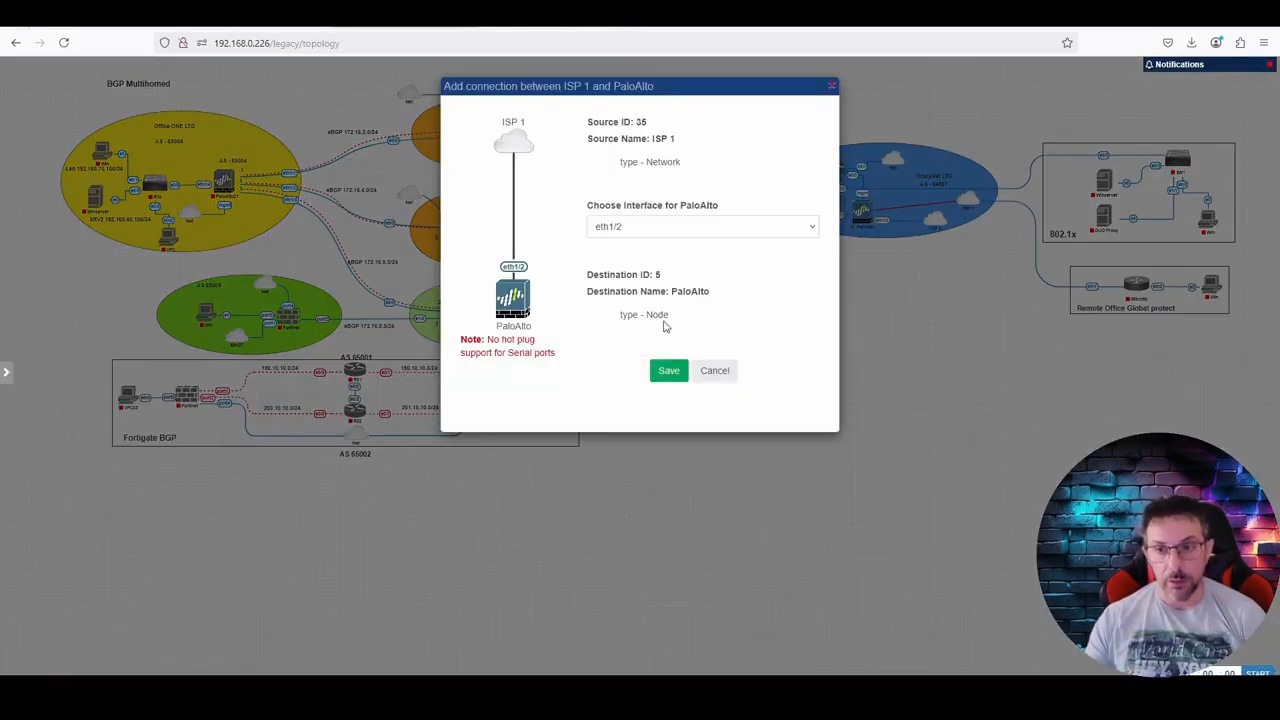
click(667, 372)
Step: Recheck the Windows client's ping with ISP 1 reconnected, and examine the firewall's traffic log for the return to the primary link
click(500, 15)
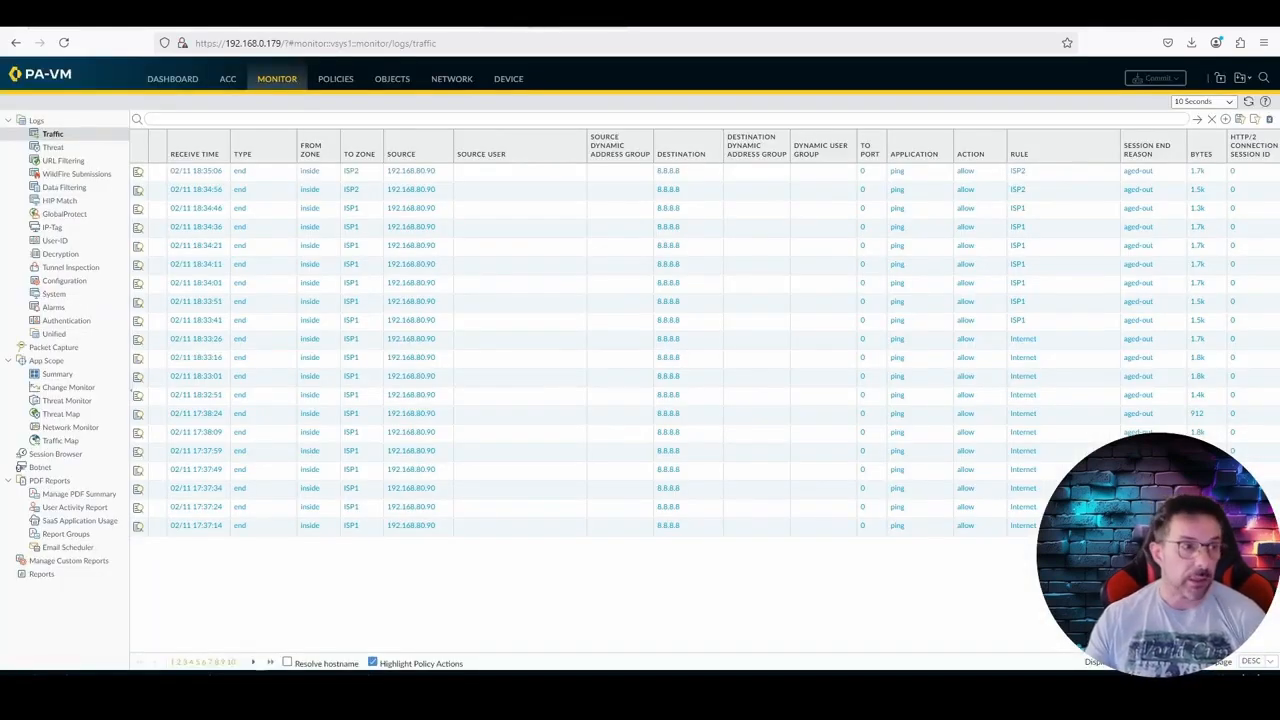
drag(0, 78, 268, 54)
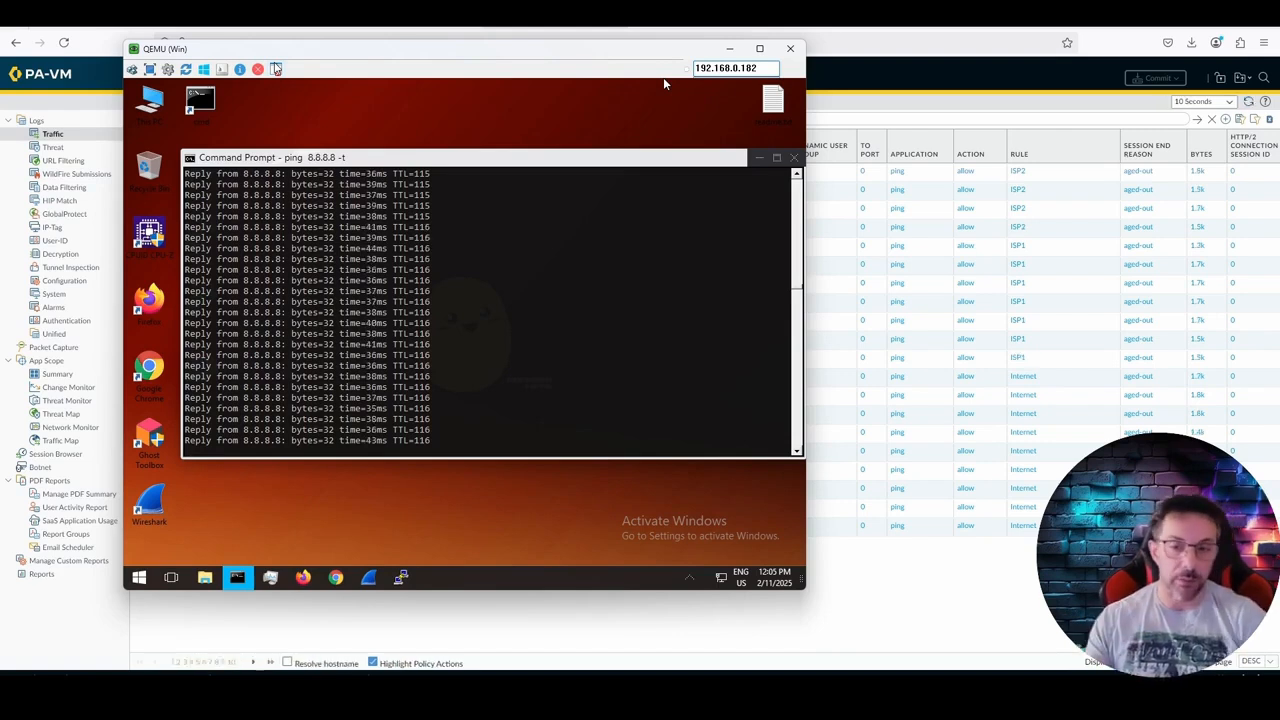
click(954, 104)
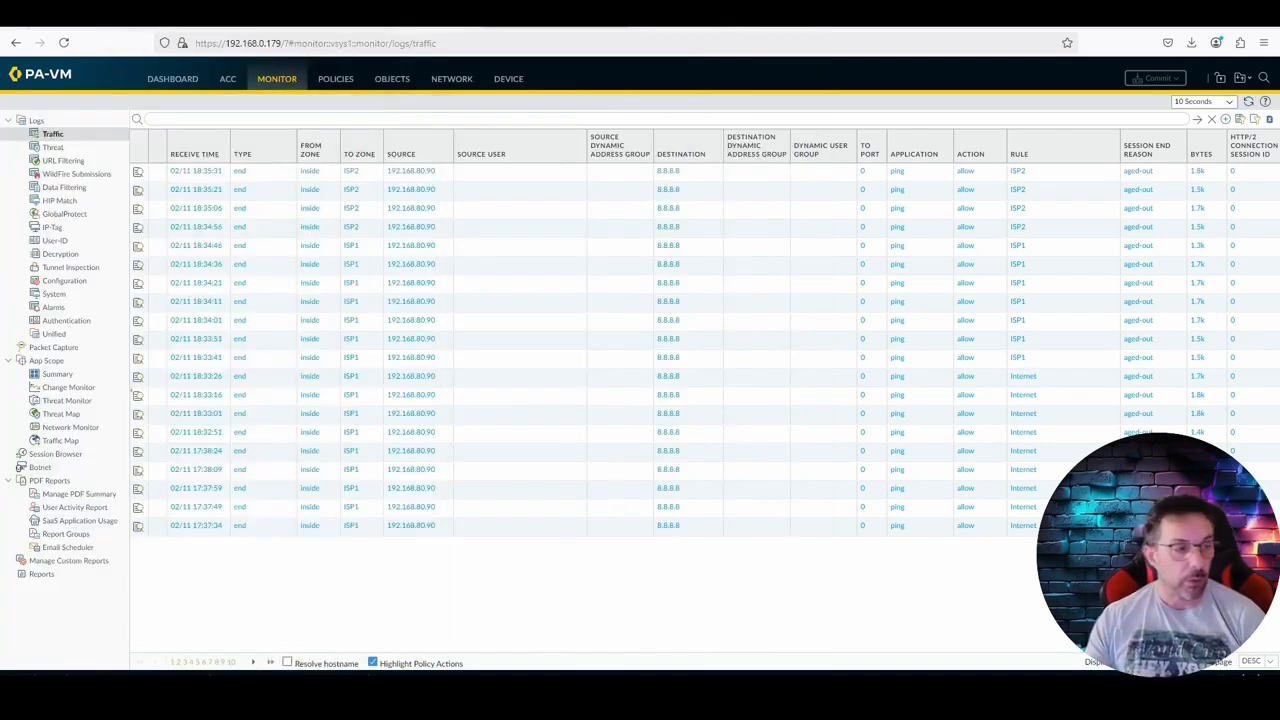
click(1257, 107)
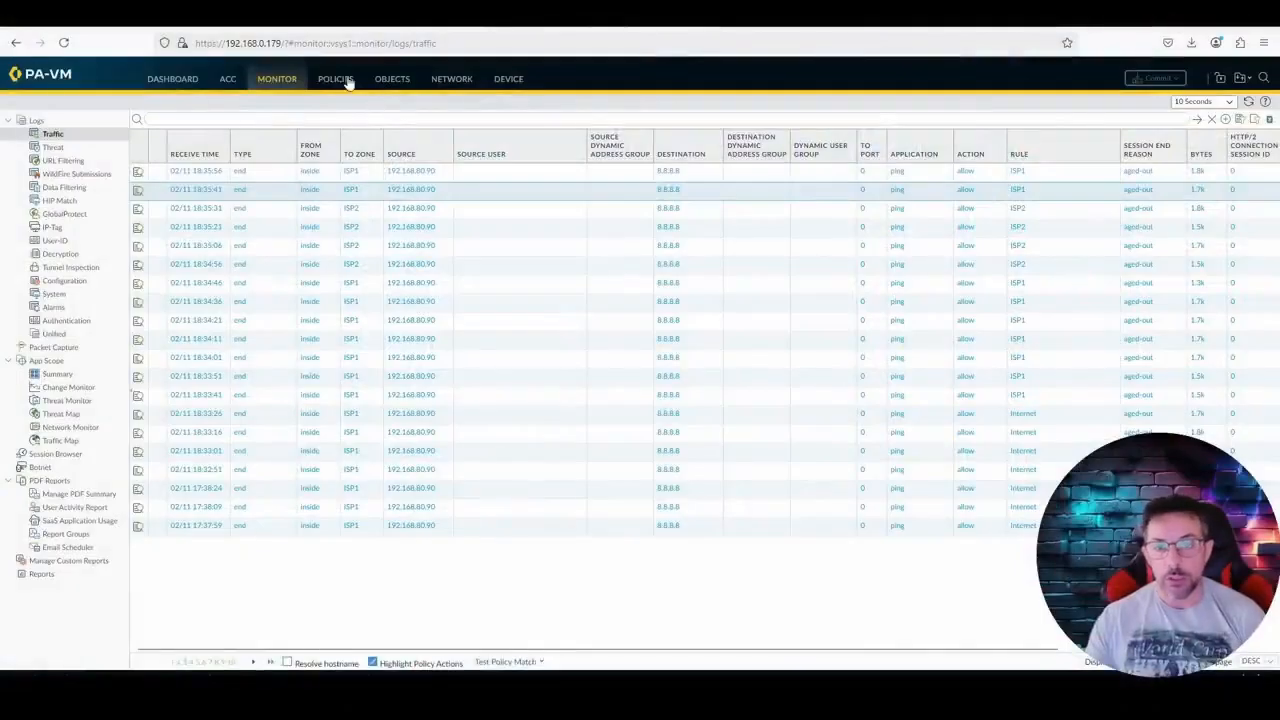
Step: Open the security policies and examine the ISP1 and ISP2 rules, including the full application list of ISP1
click(337, 79)
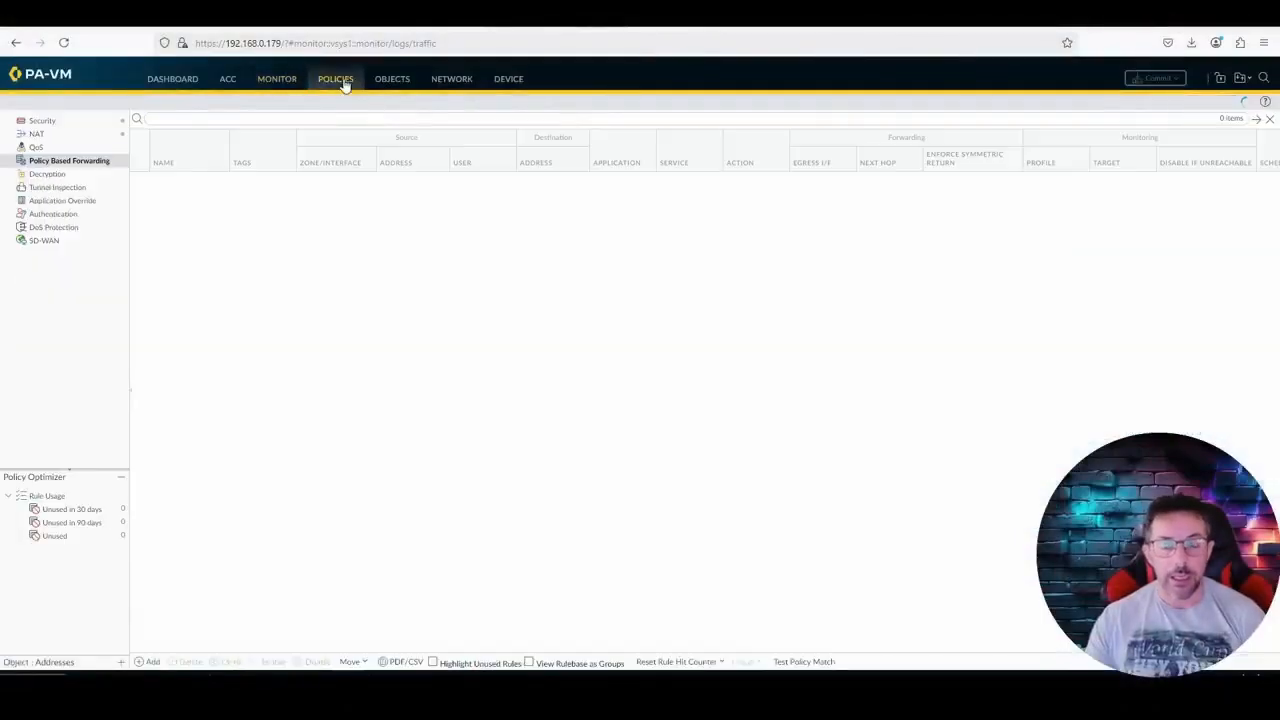
click(62, 121)
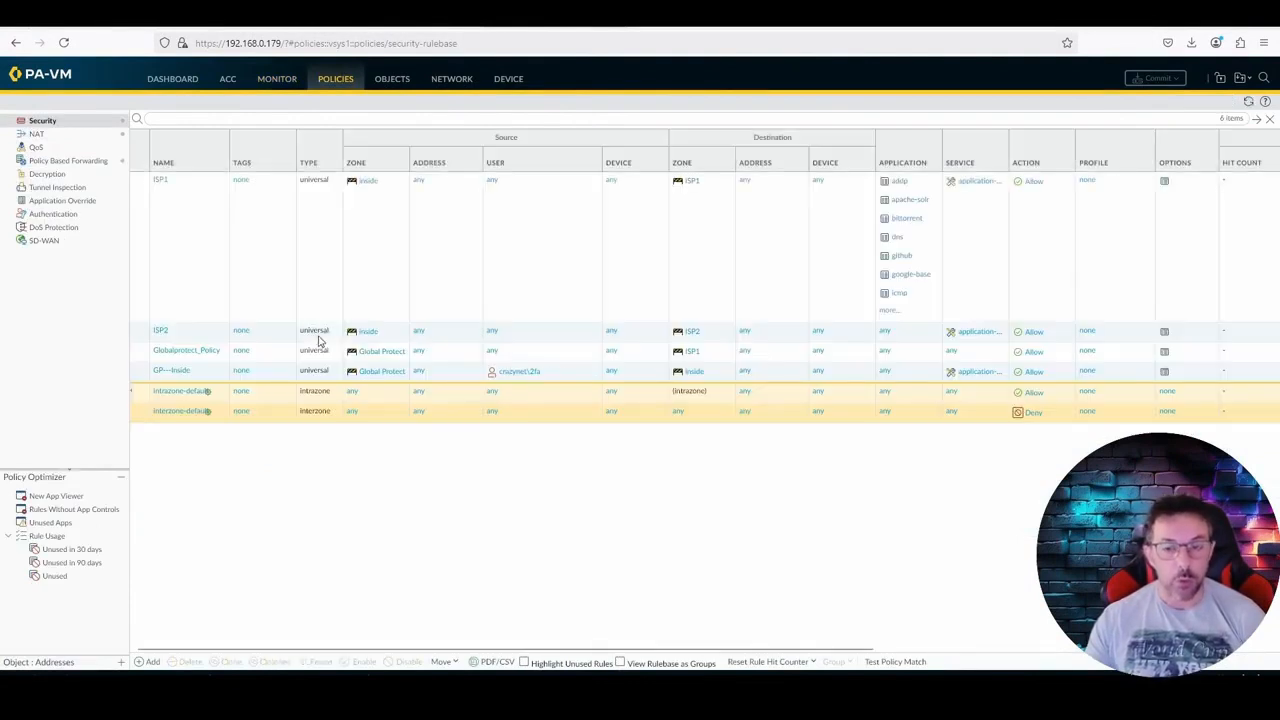
click(540, 330)
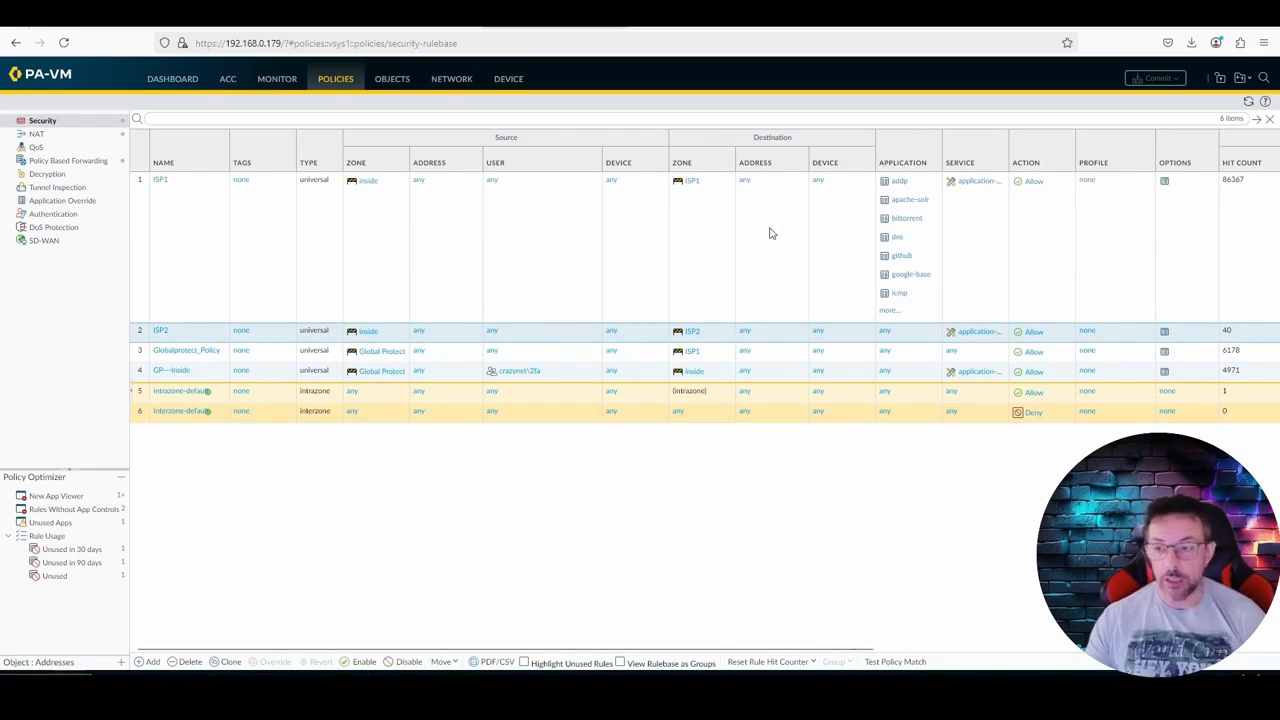
click(896, 314)
scroll(921, 289, down, 3)
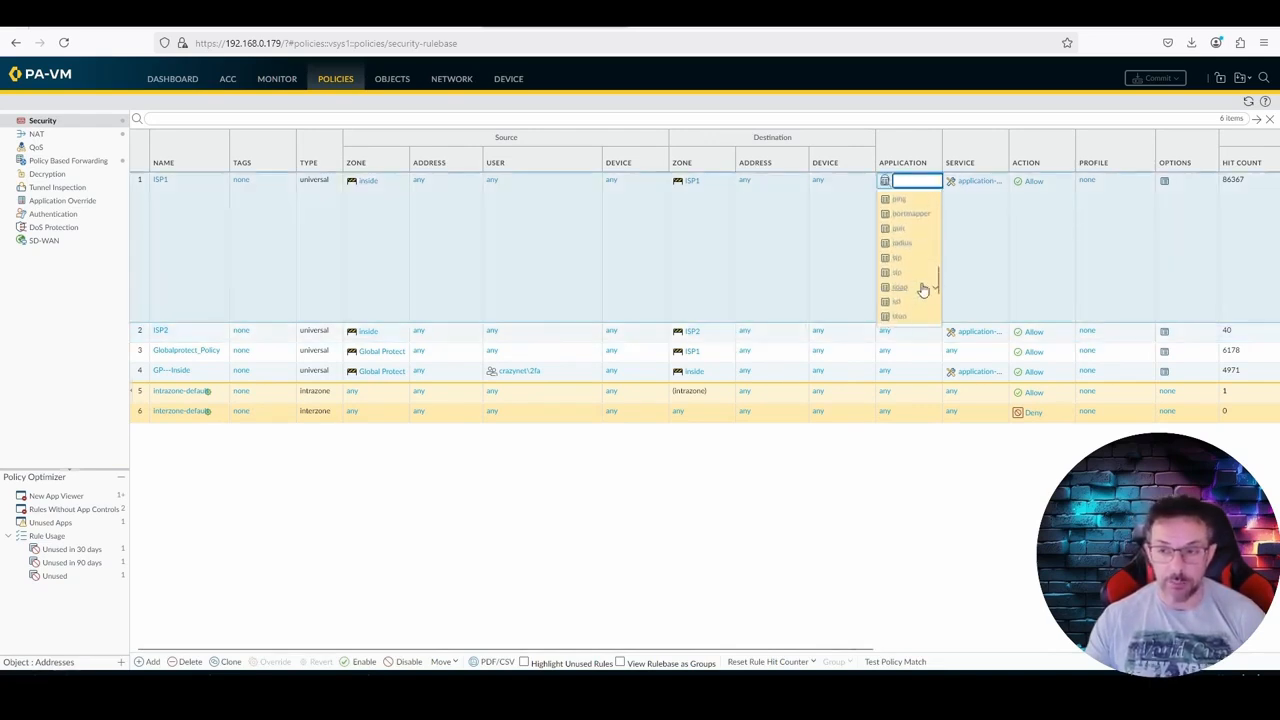
Step: Open the ISP1 security rule and examine its allowed applications, their dependencies and its service and URL category settings
click(774, 273)
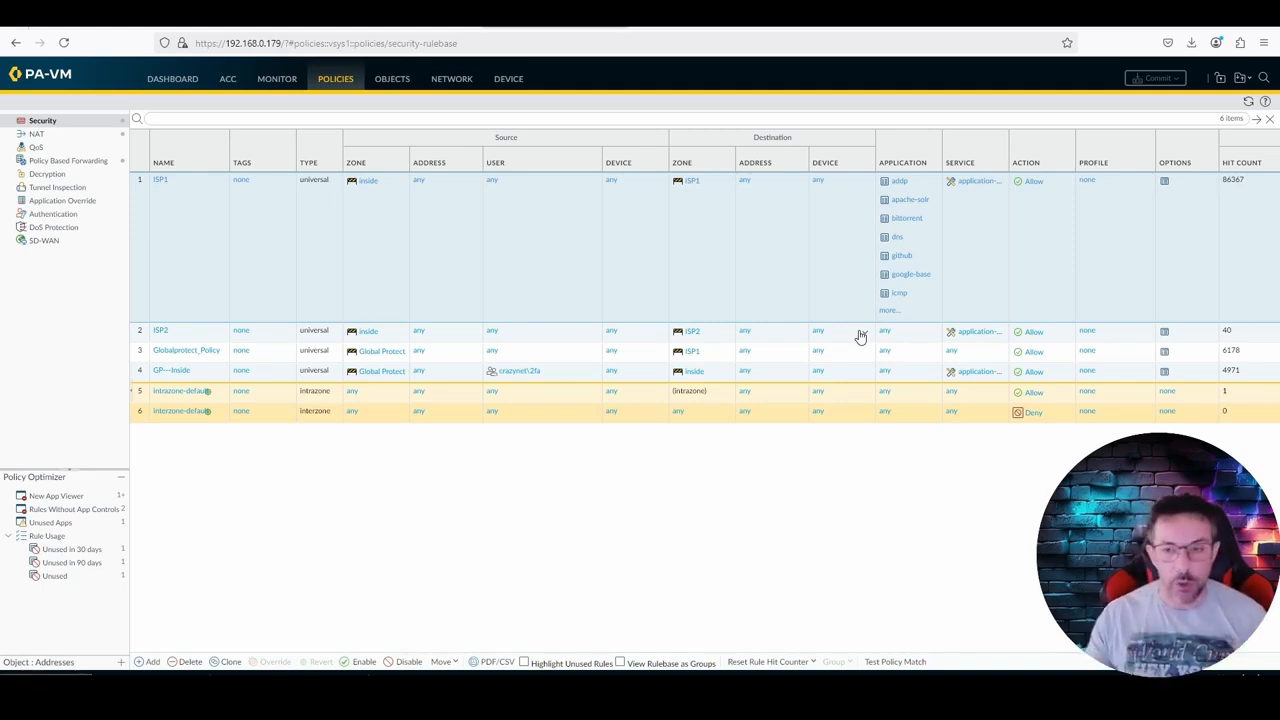
click(160, 181)
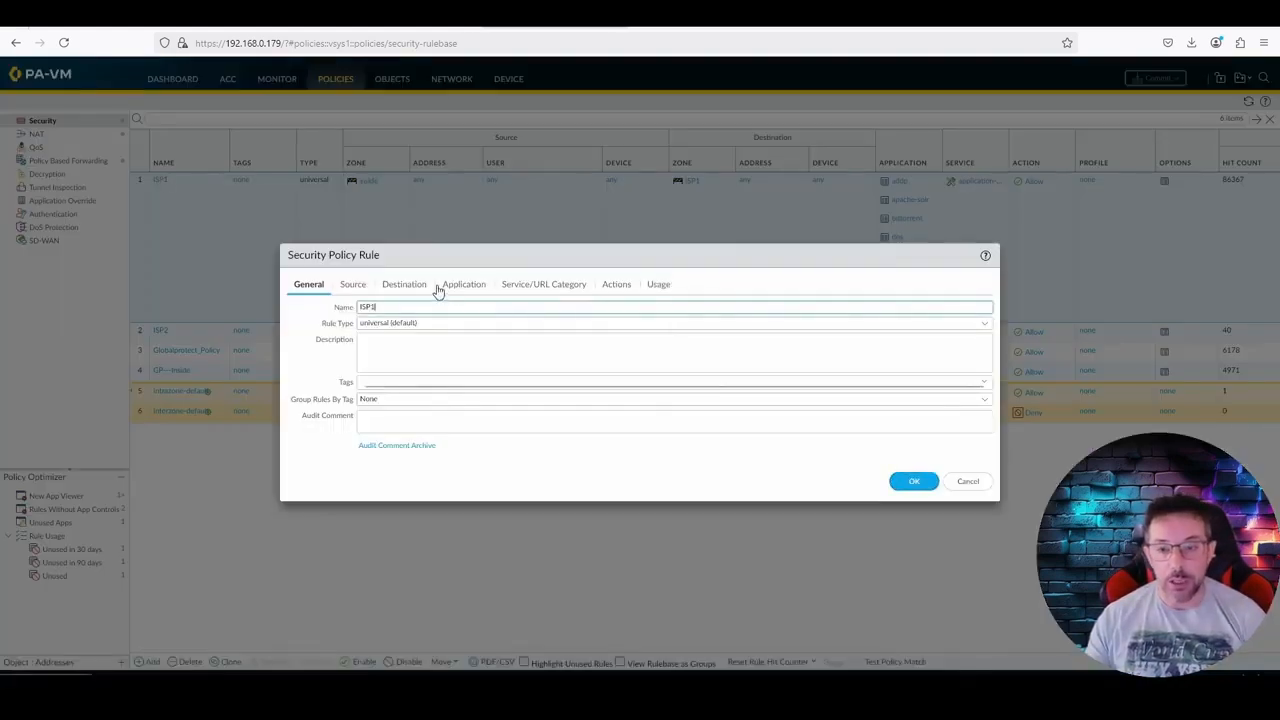
click(452, 291)
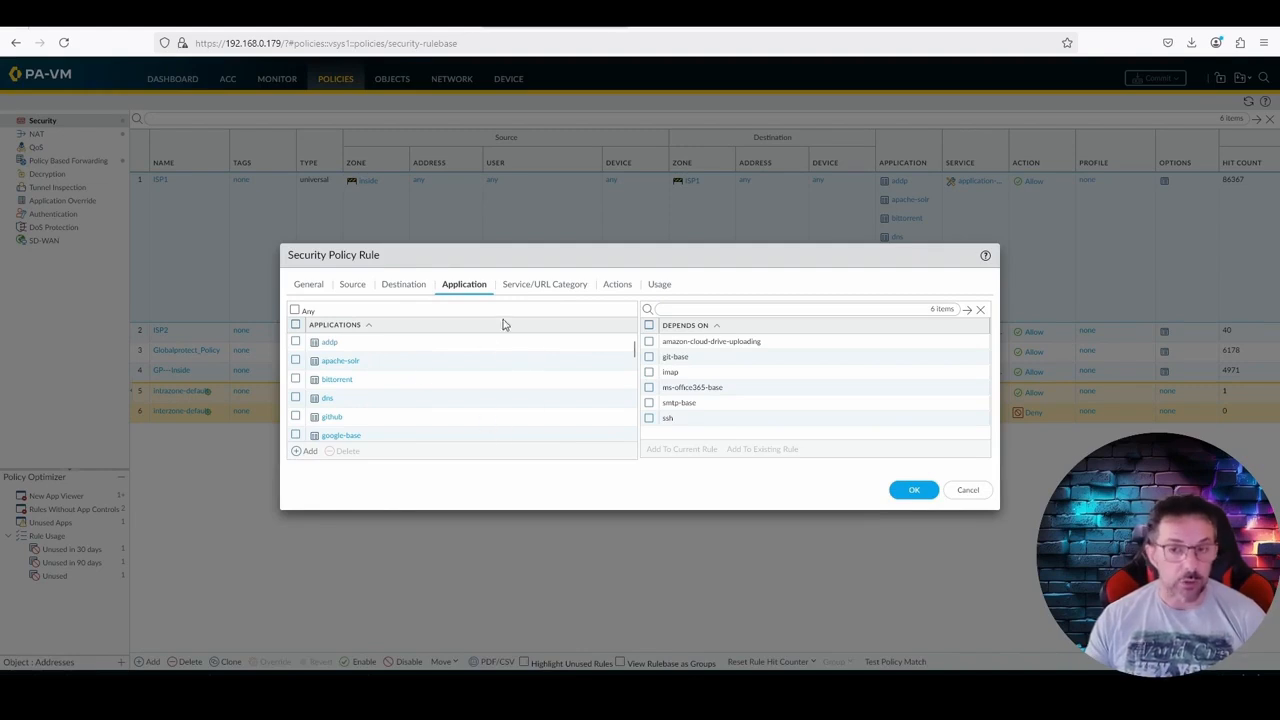
scroll(483, 357, down, 5)
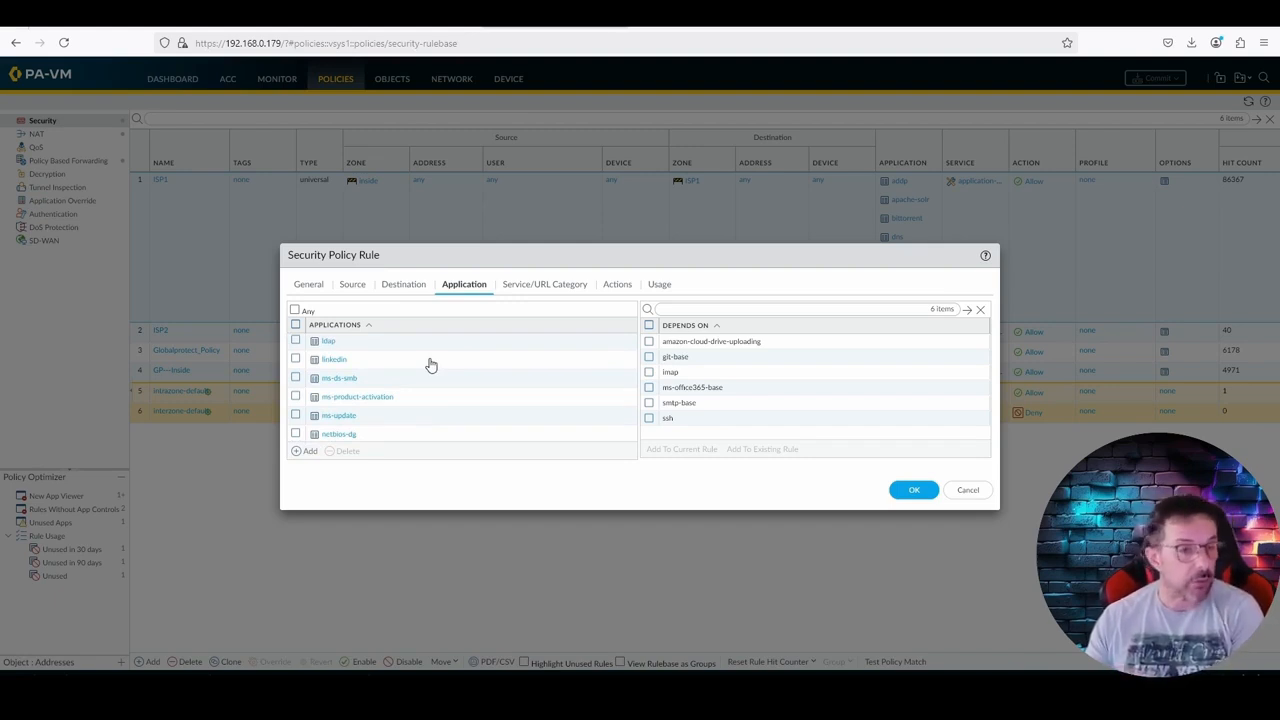
click(537, 286)
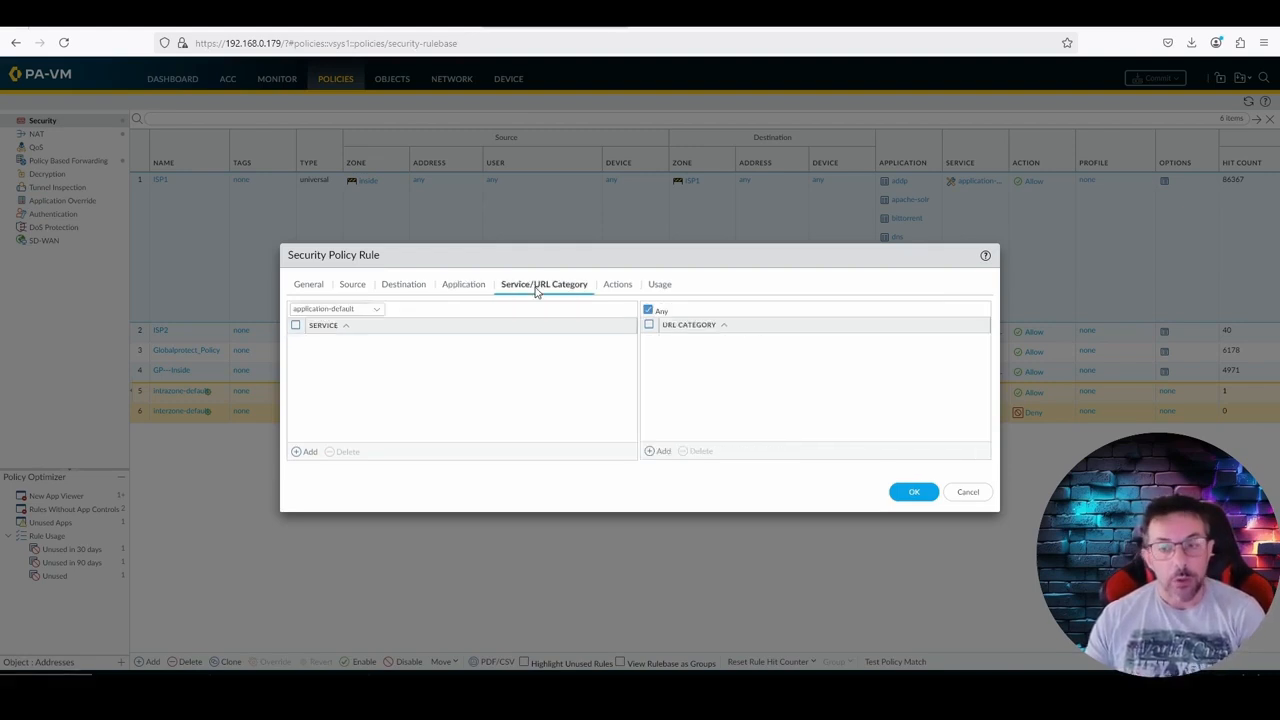
click(475, 295)
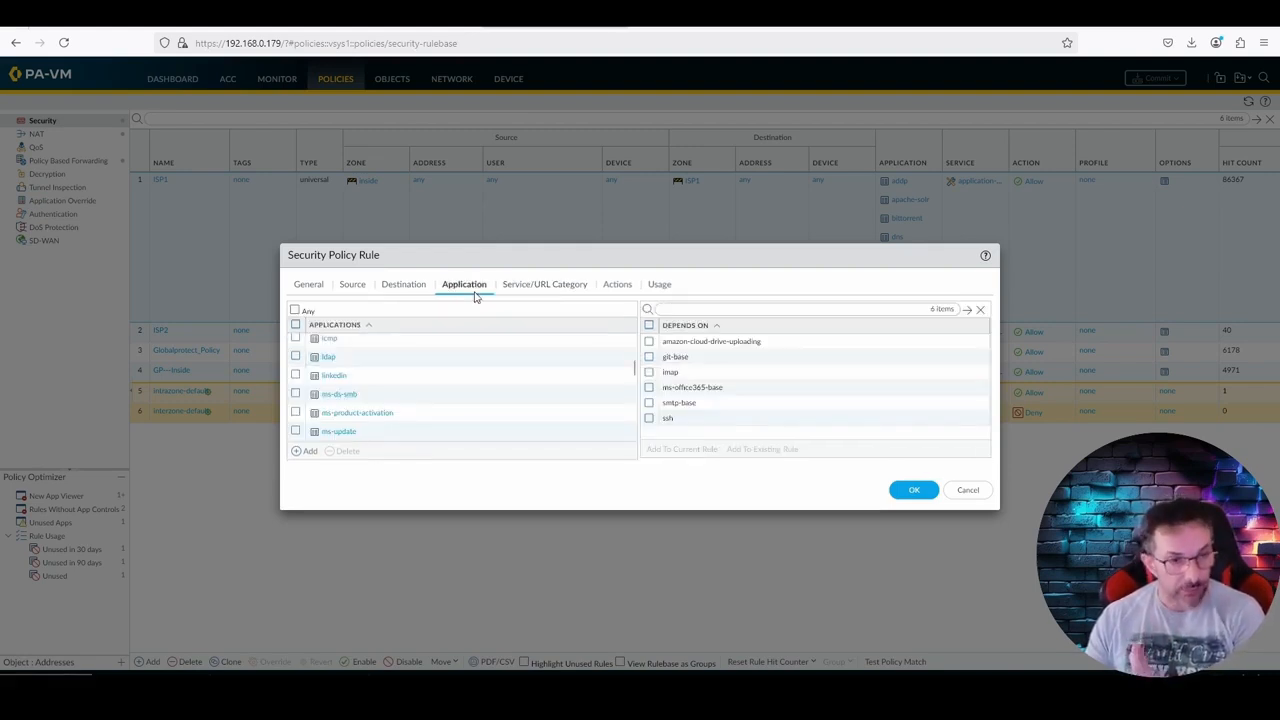
click(531, 289)
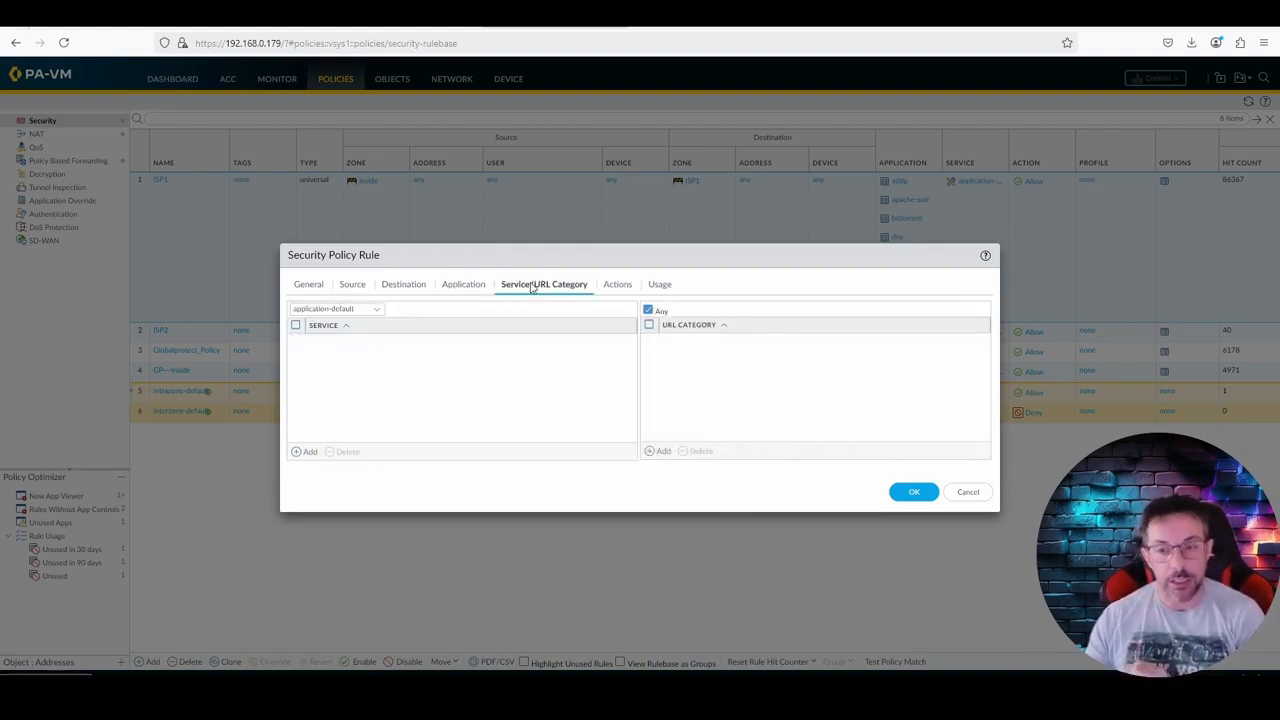
Step: Try adding the TCP-8080 service to the ISP1 rule, remove it again and close the rule without saving
click(305, 452)
click(386, 392)
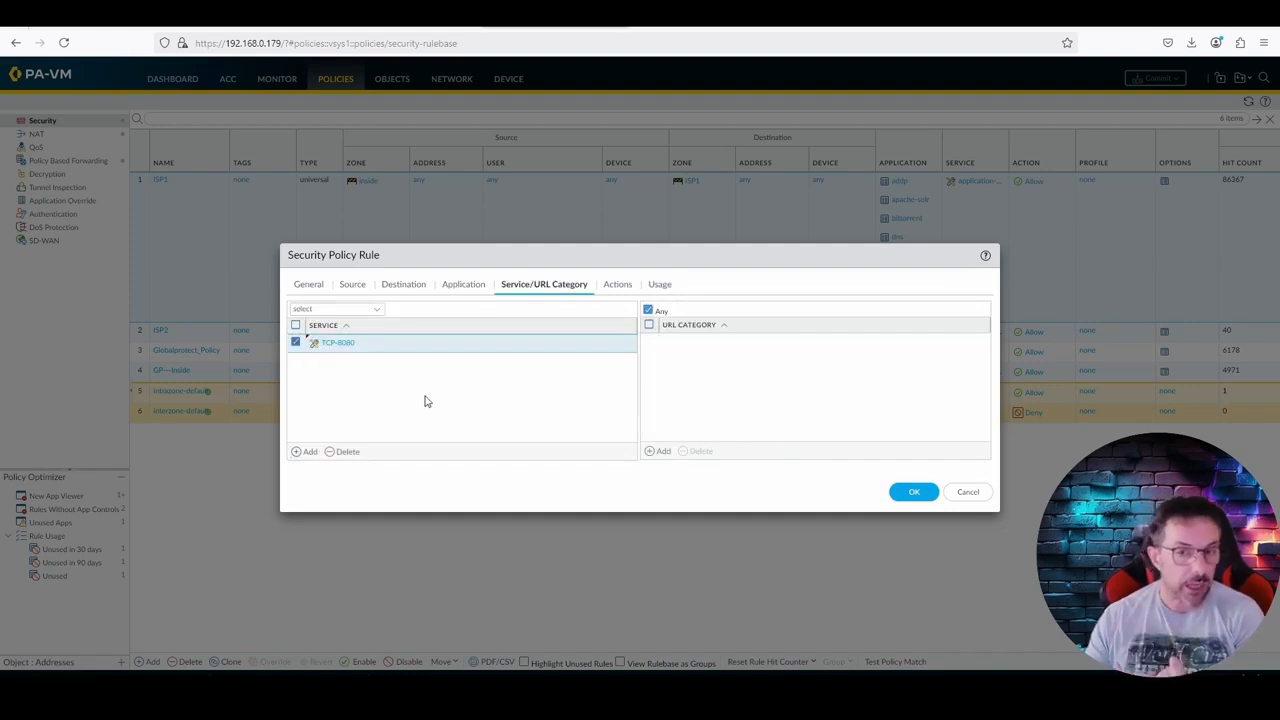
click(465, 290)
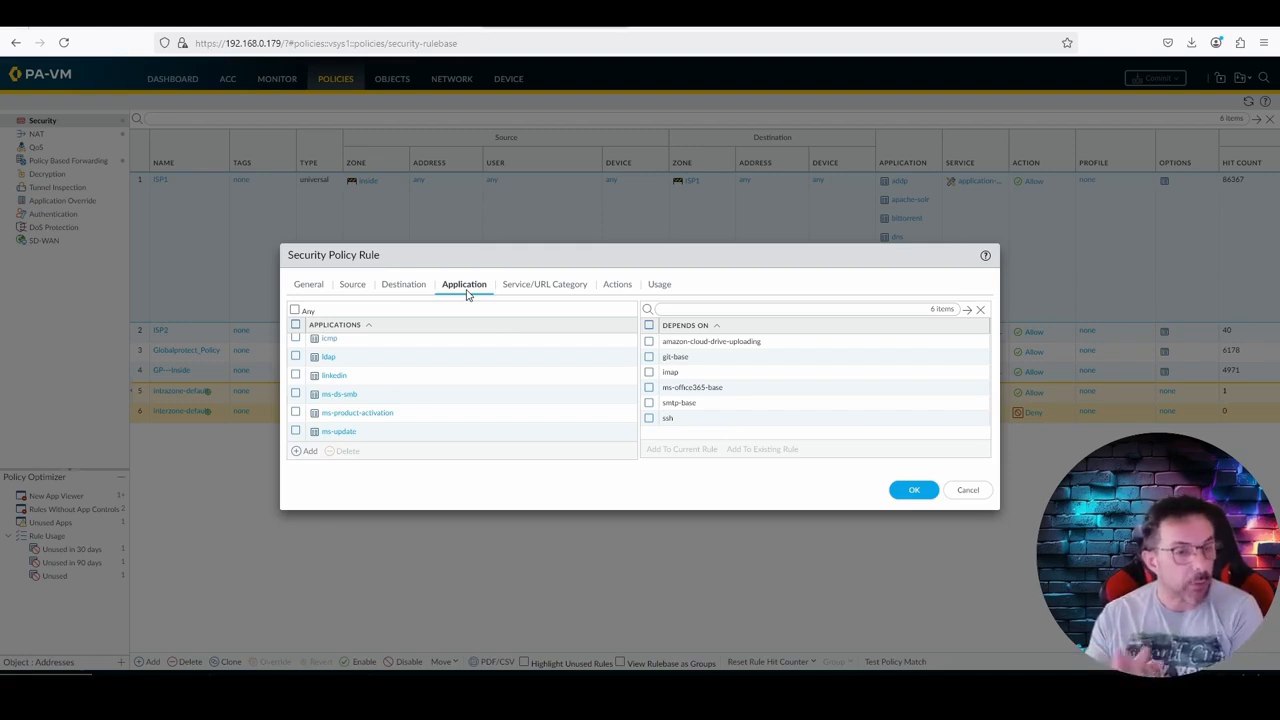
click(557, 292)
click(350, 452)
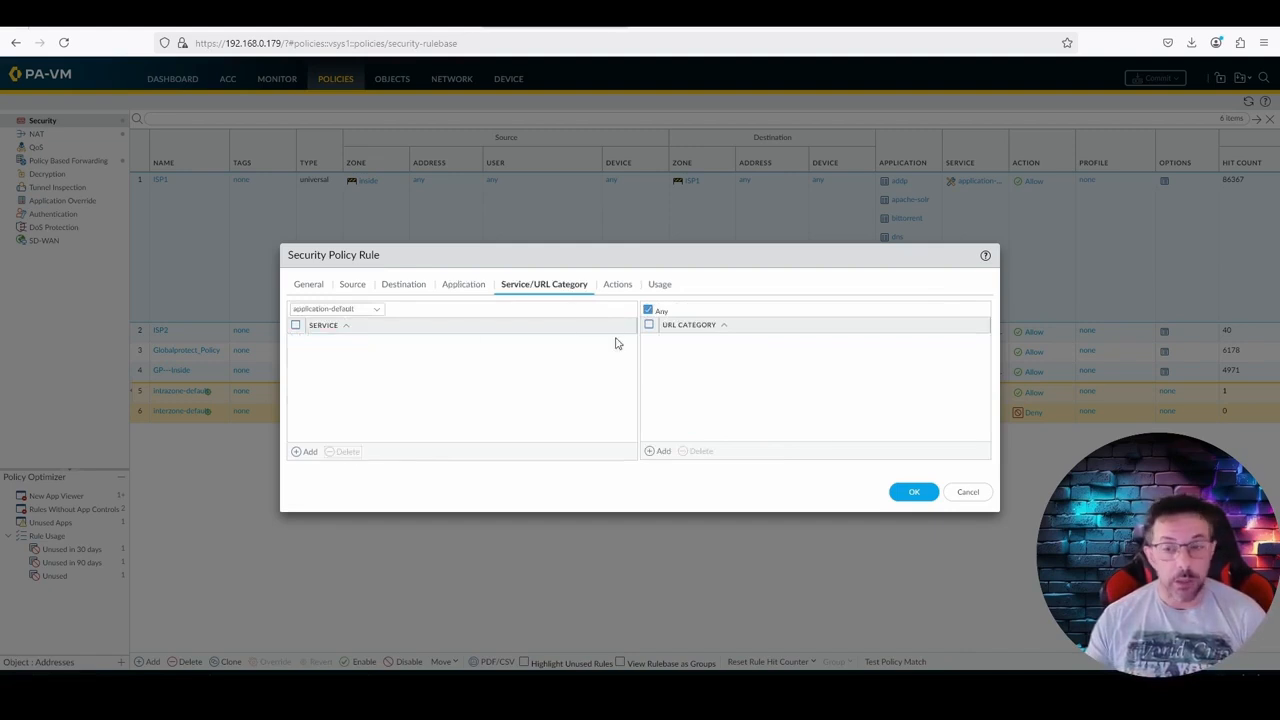
click(964, 495)
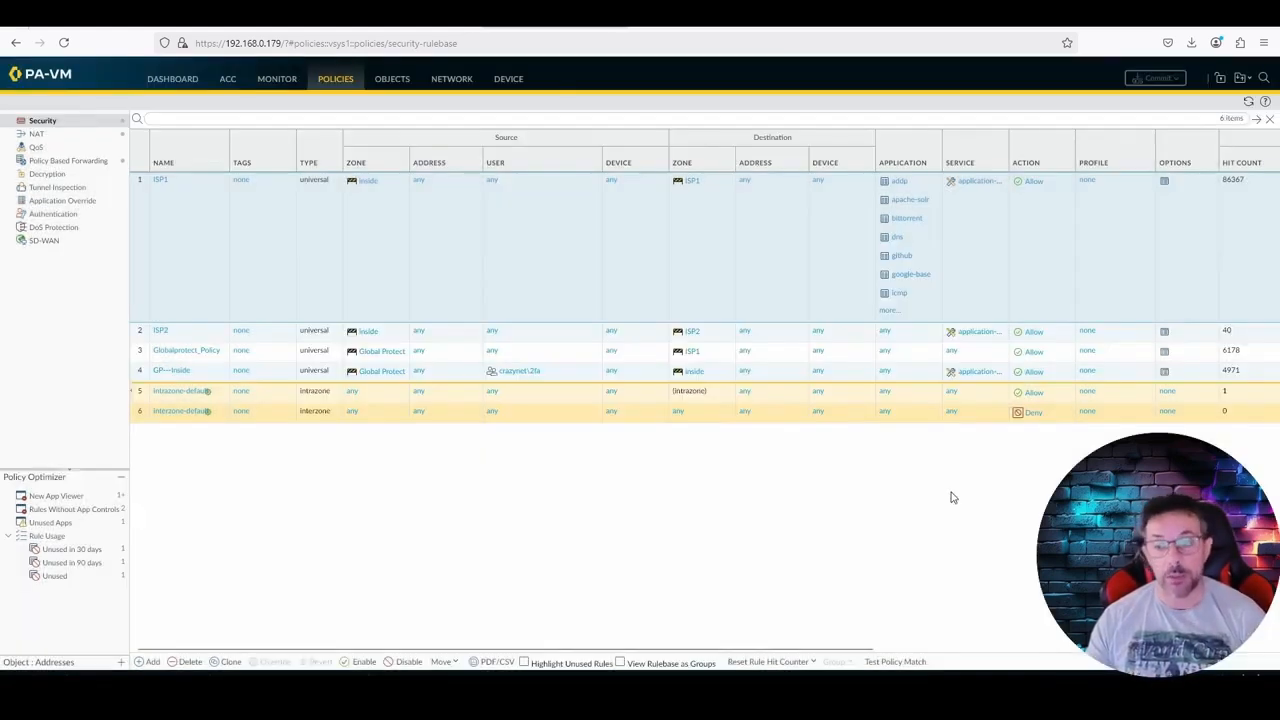